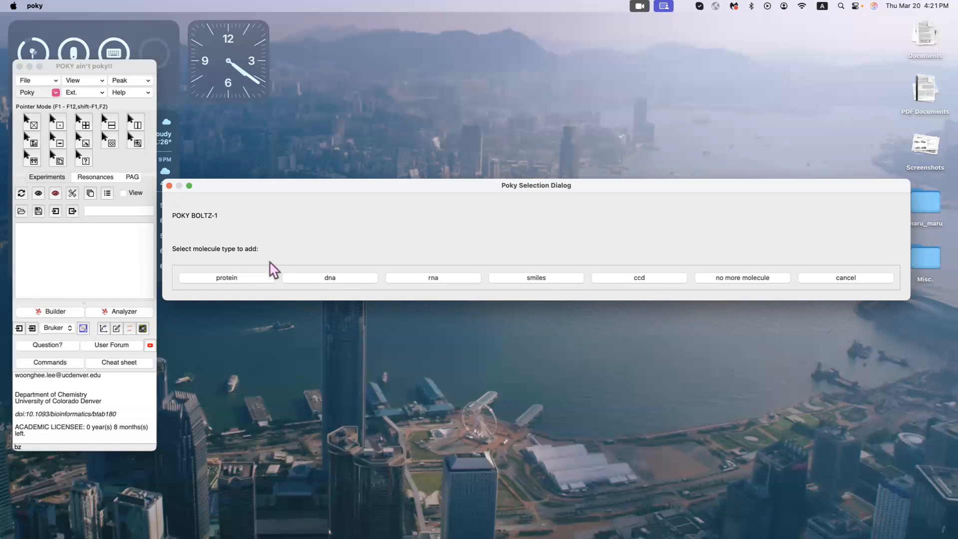
- Add the copied protein sequence beginning GPGYQDP twice, as both chains of the homodimer, to the BOLTZ-1 prediction
left_click(224, 278)
key("super+Tab")
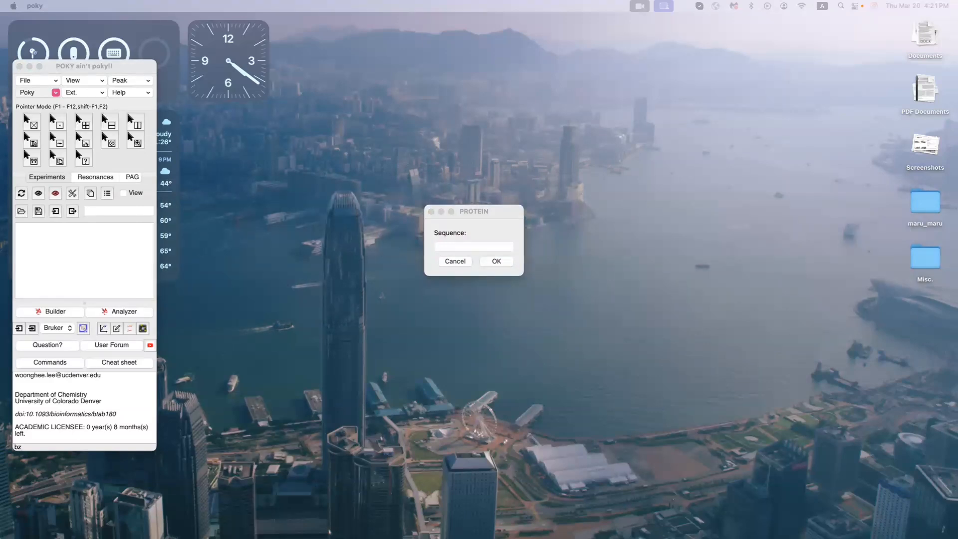
left_click(472, 247)
key("super+v")
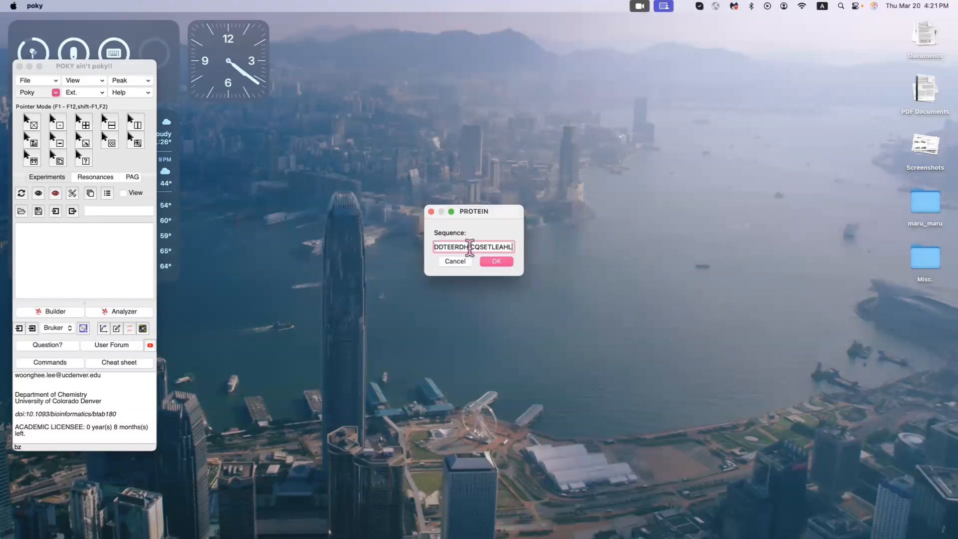
left_click(490, 262)
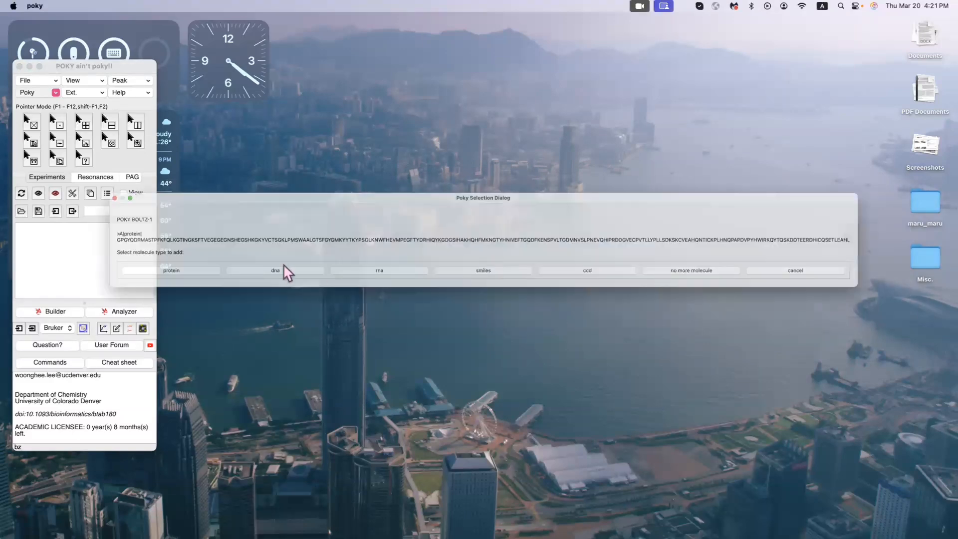
left_click(83, 280)
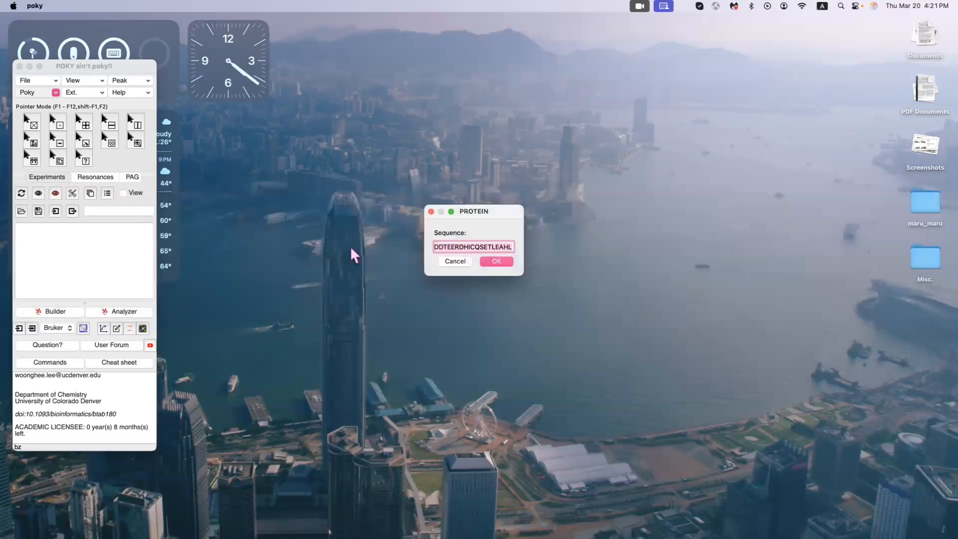
left_click(496, 261)
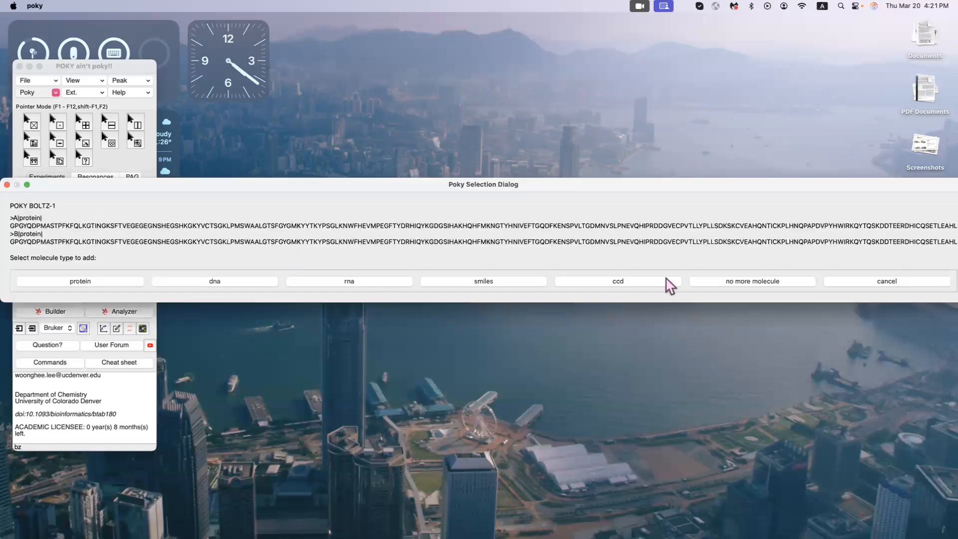
- Run BOLTZ-1 on the two proteins with 00_Boltz-1_test/Homodimer as output folder and open the predicted model in PyMOL
left_click(731, 282)
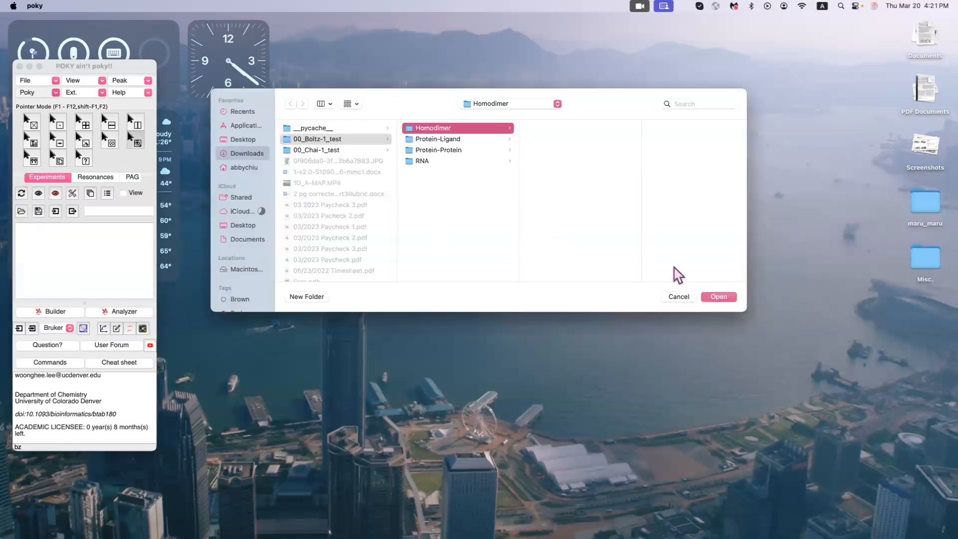
left_click(713, 296)
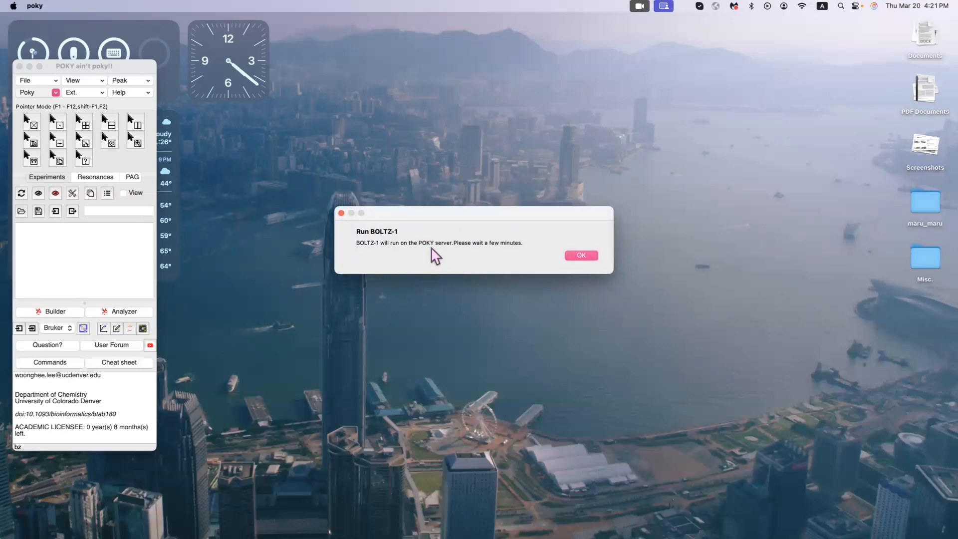
left_click(574, 257)
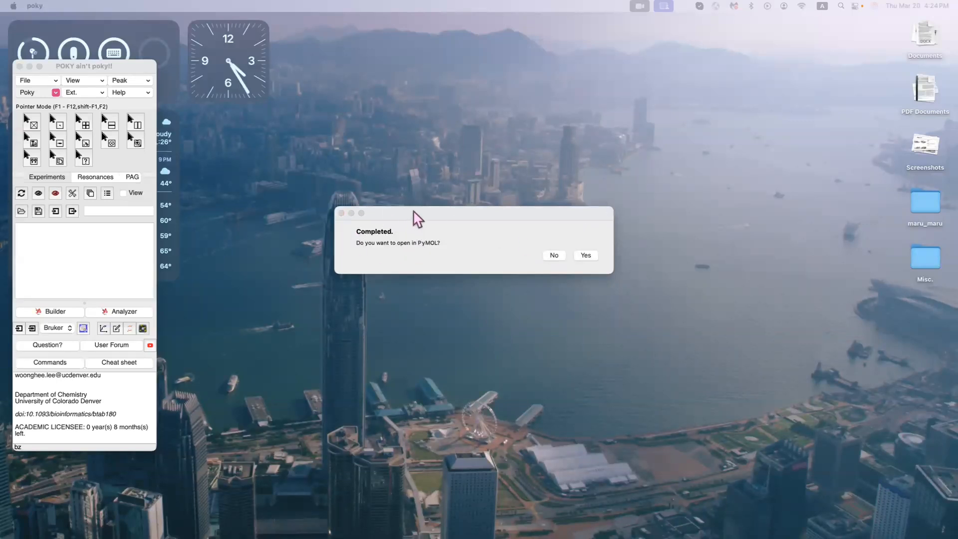
left_click(586, 257)
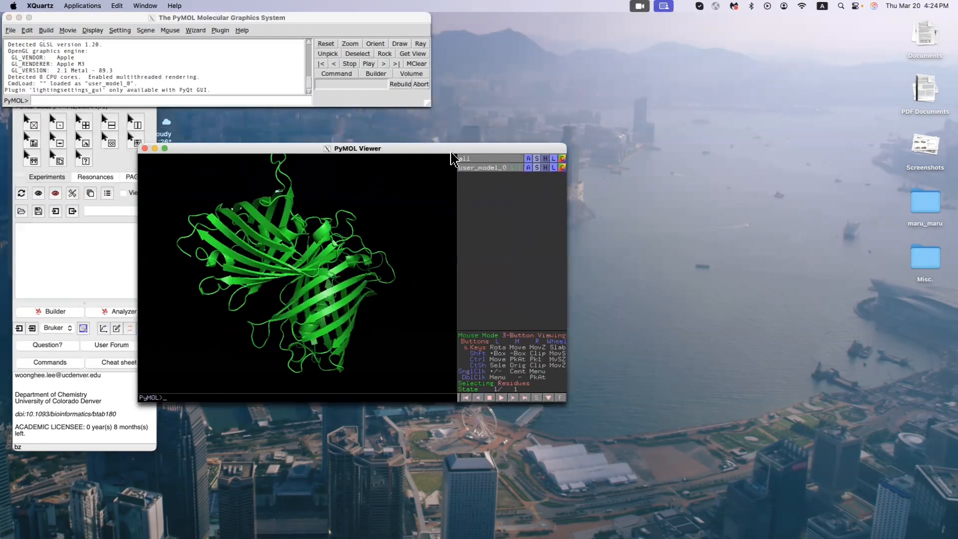
left_click_drag(331, 22, 490, 47)
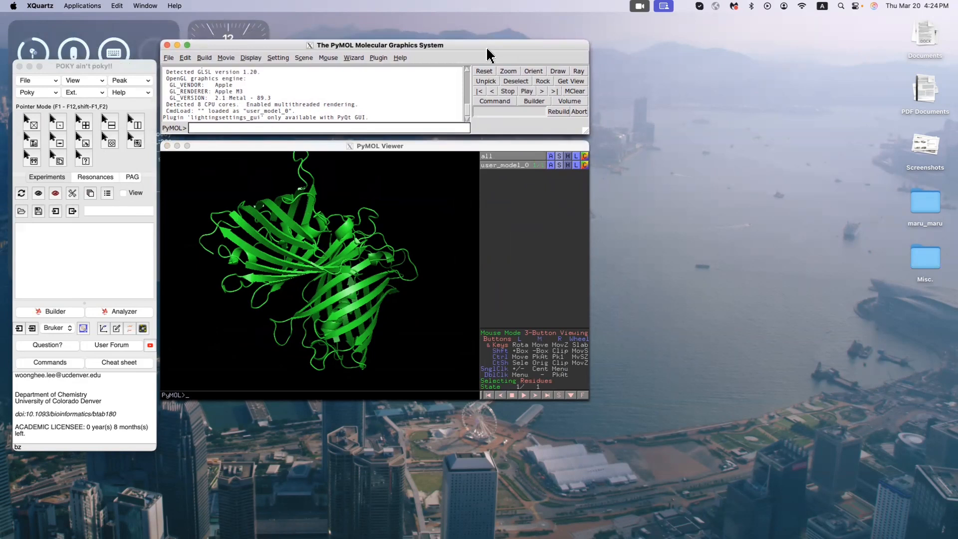
- Start a CHAI-1 structure prediction in POKY and fit its molecule selection dialog on the screen
left_click(106, 255)
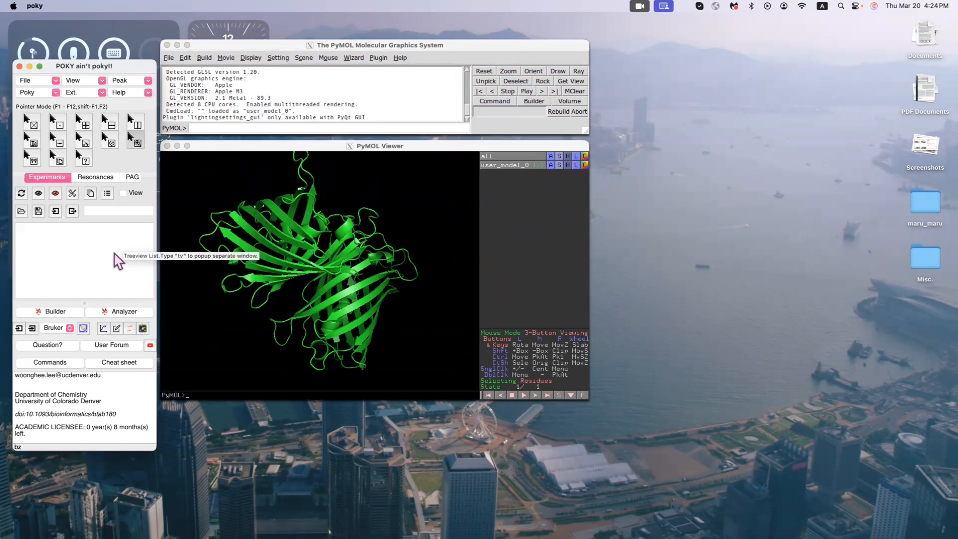
left_click(47, 93)
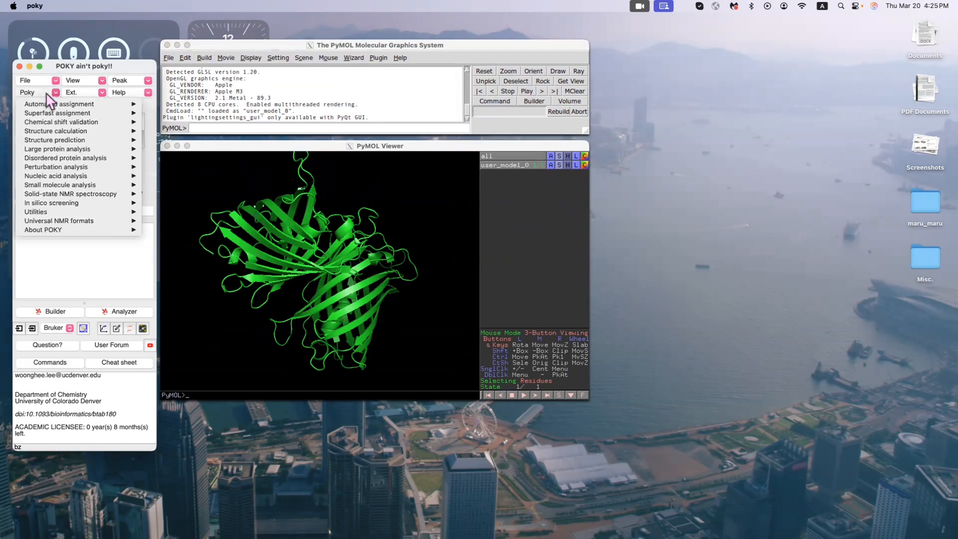
mouse_move(59, 142)
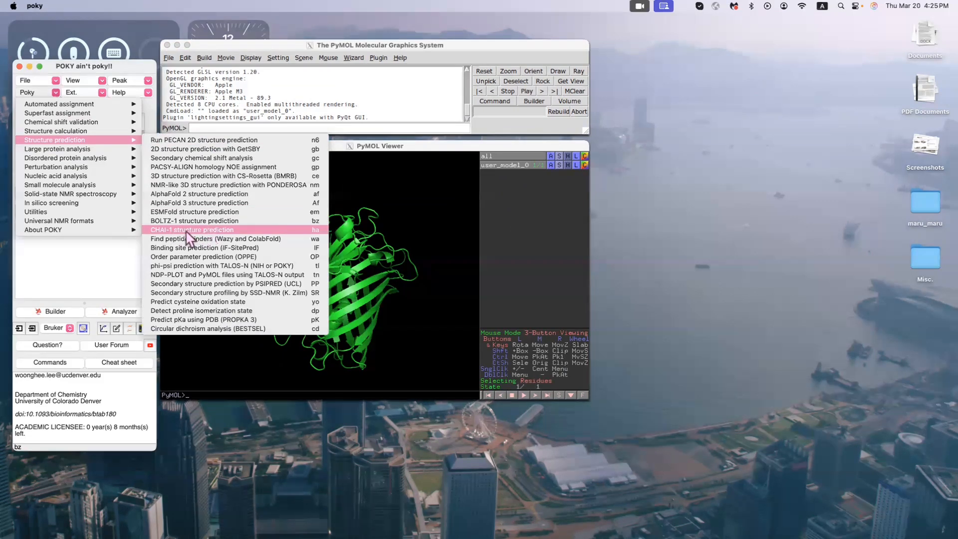
left_click(213, 231)
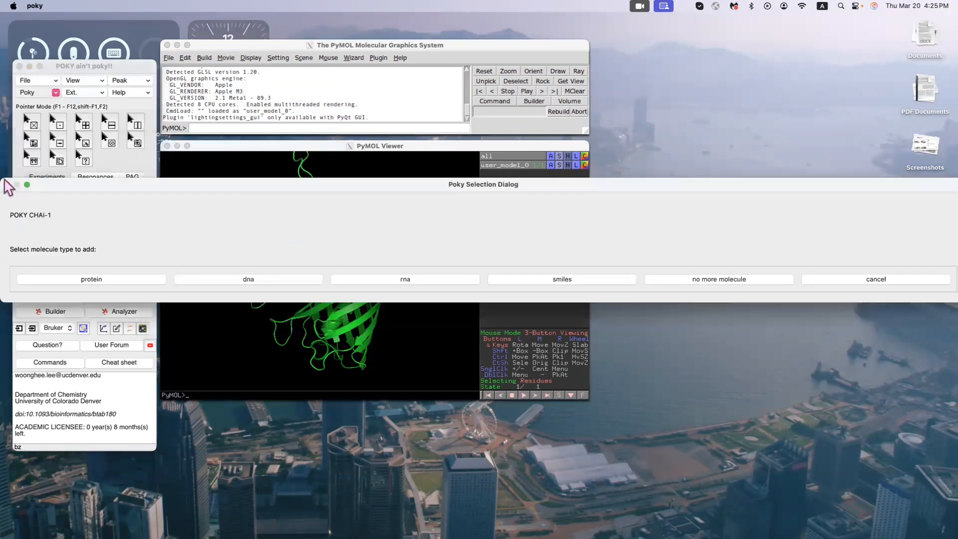
left_click_drag(169, 184, 485, 195)
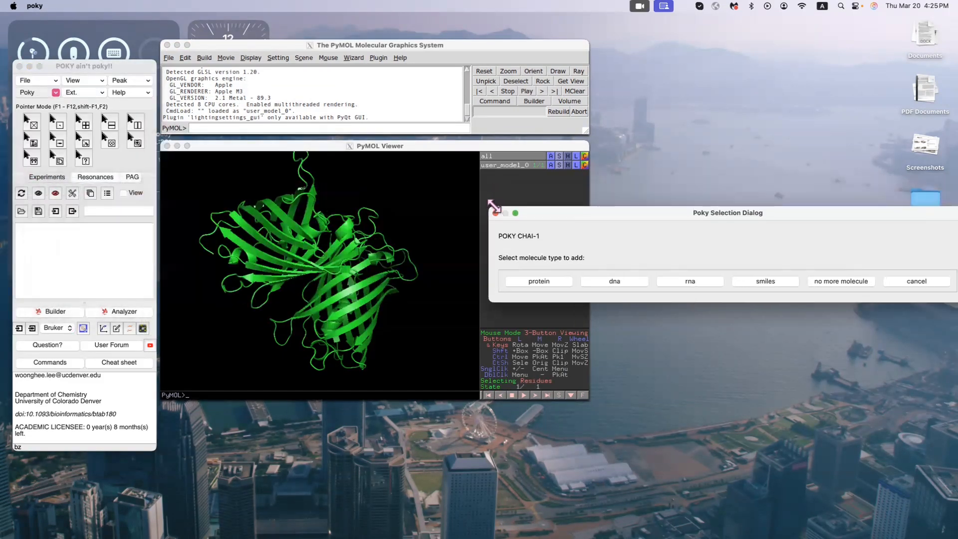
left_click_drag(557, 203, 284, 203)
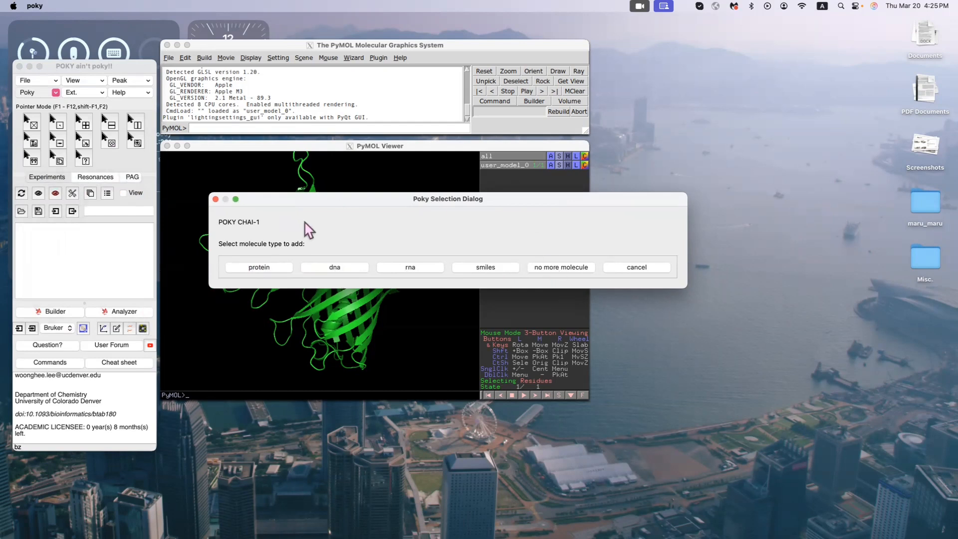
left_click_drag(684, 194, 746, 197)
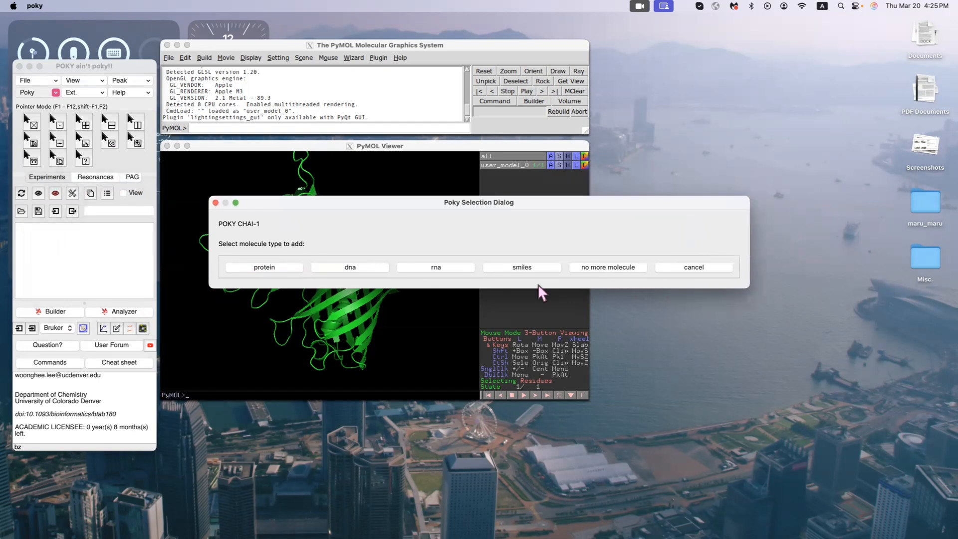
- Add the same copied protein sequence twice, as chains A and B, to the CHAI-1 prediction
left_click(262, 268)
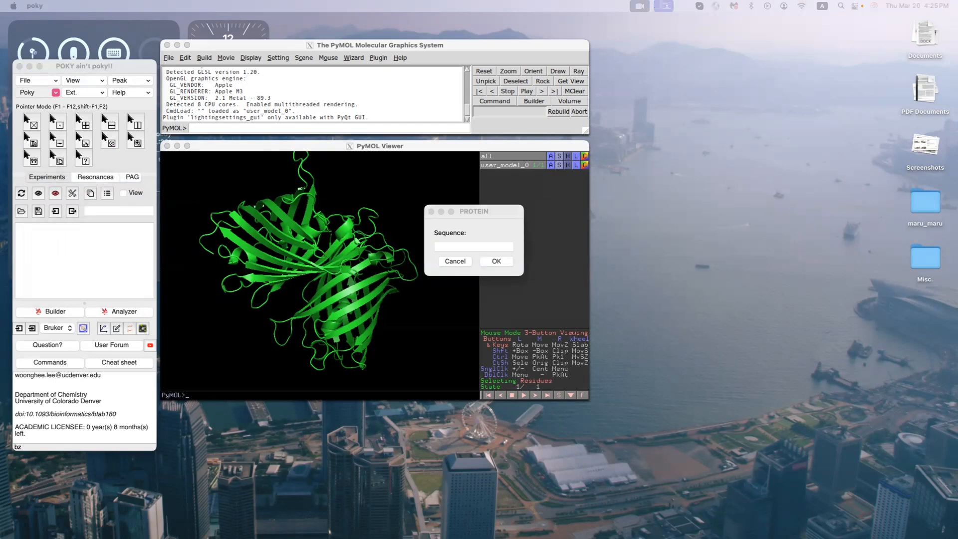
left_click(479, 247)
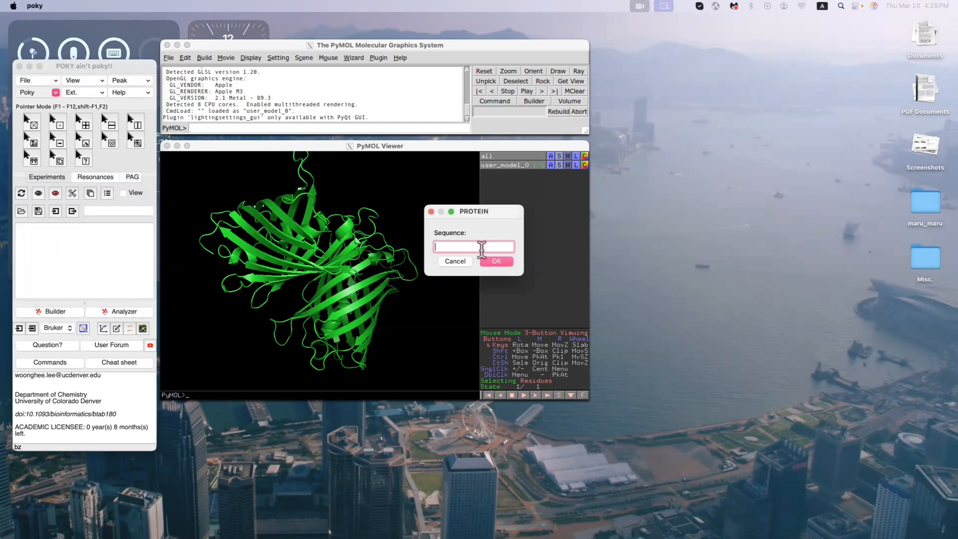
key("super+v")
left_click(496, 261)
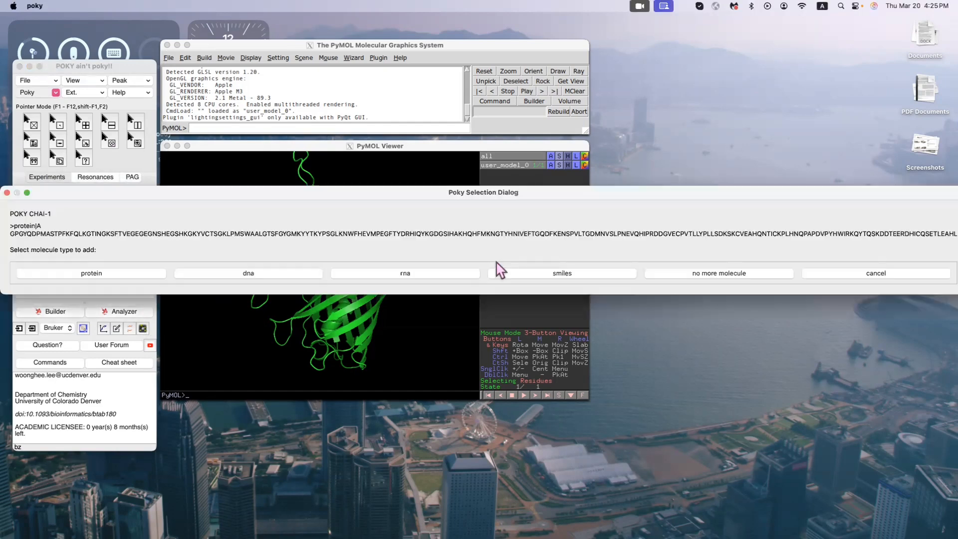
left_click(124, 274)
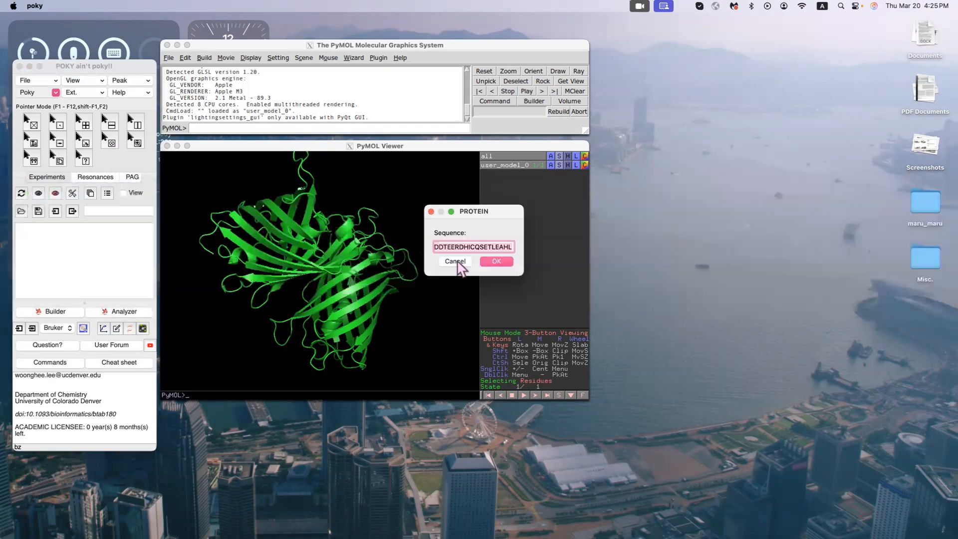
left_click(500, 263)
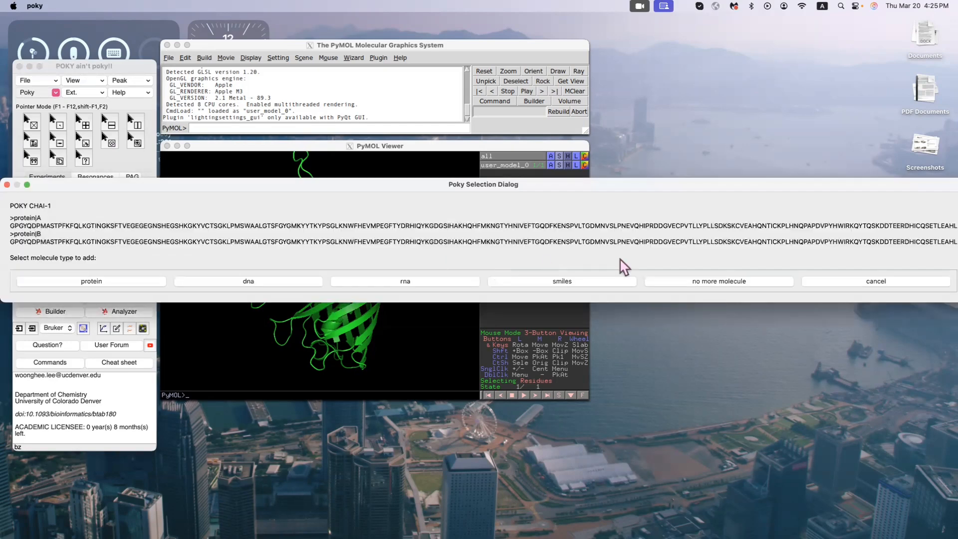
- Finish the molecule list and run CHAI-1 with the Homodimer folder inside 00_Chai-1_test as output location
left_click(694, 280)
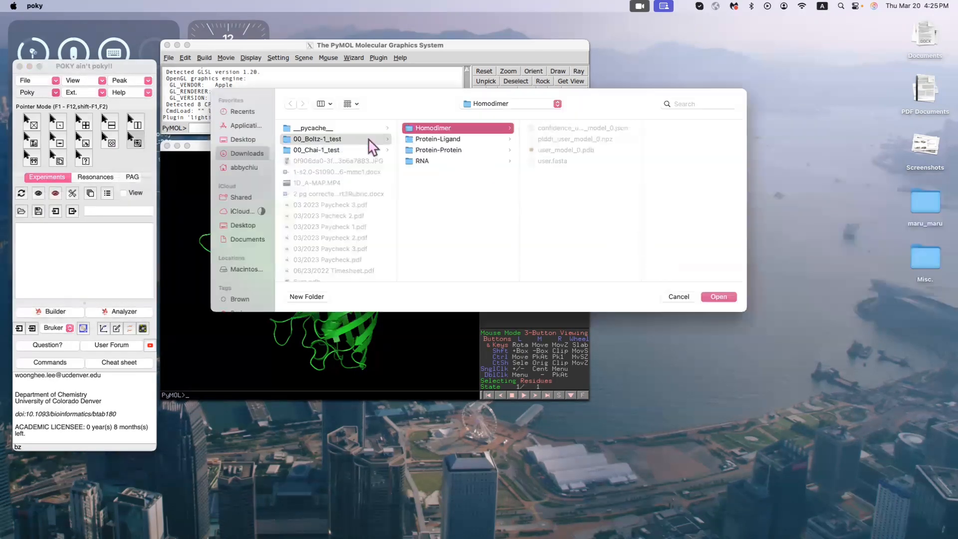
left_click(339, 142)
left_click(326, 151)
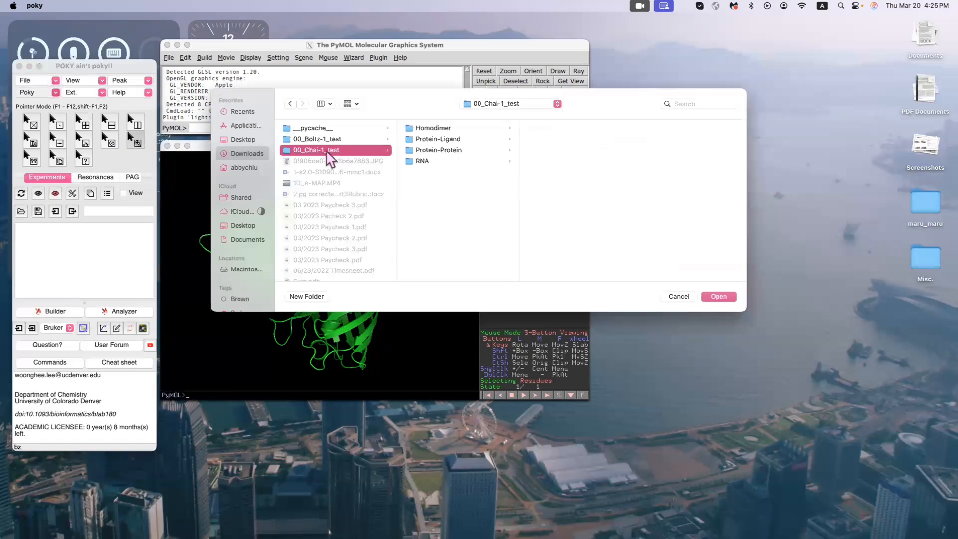
left_click(444, 127)
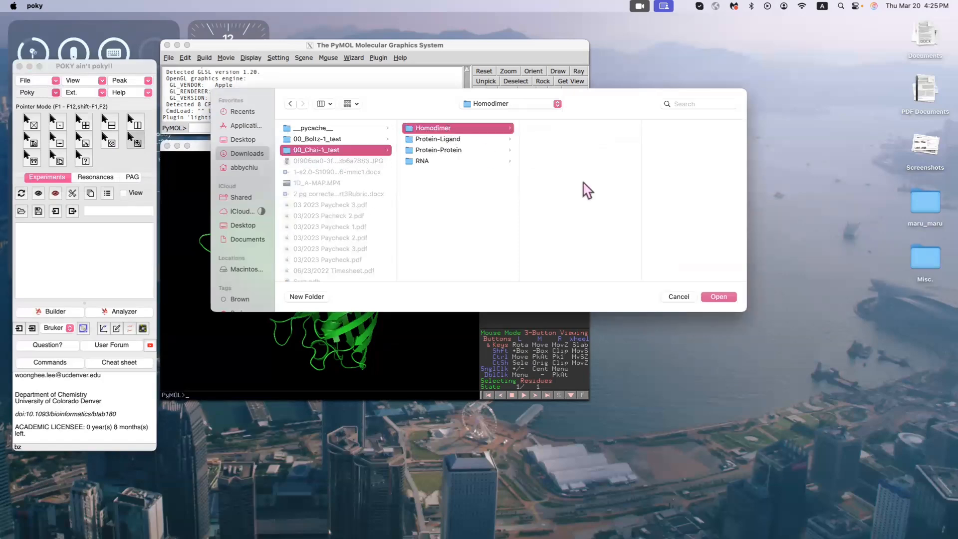
left_click(717, 296)
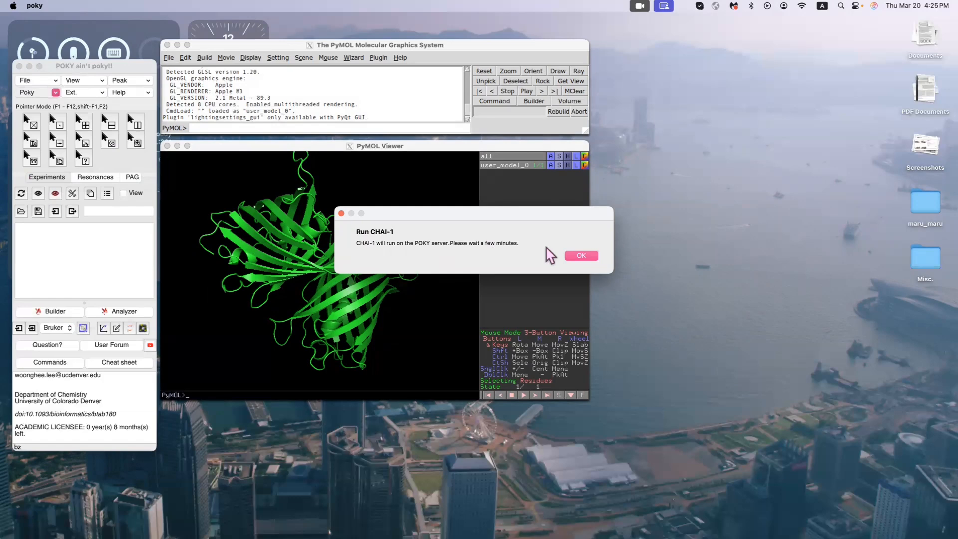
left_click(577, 255)
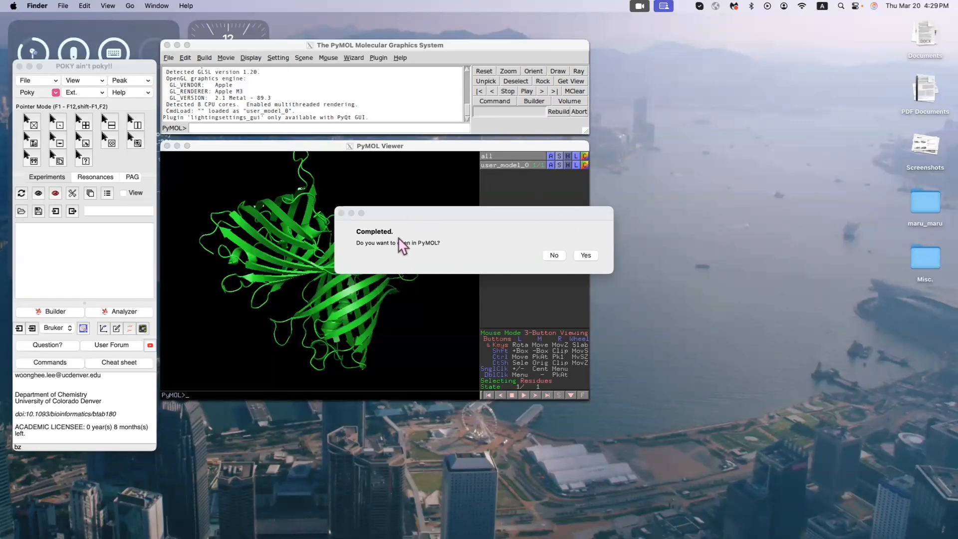
- Open the CHAI-1 homodimer model in PyMOL and place its windows beside the BOLTZ-1 model for comparison
left_click(586, 255)
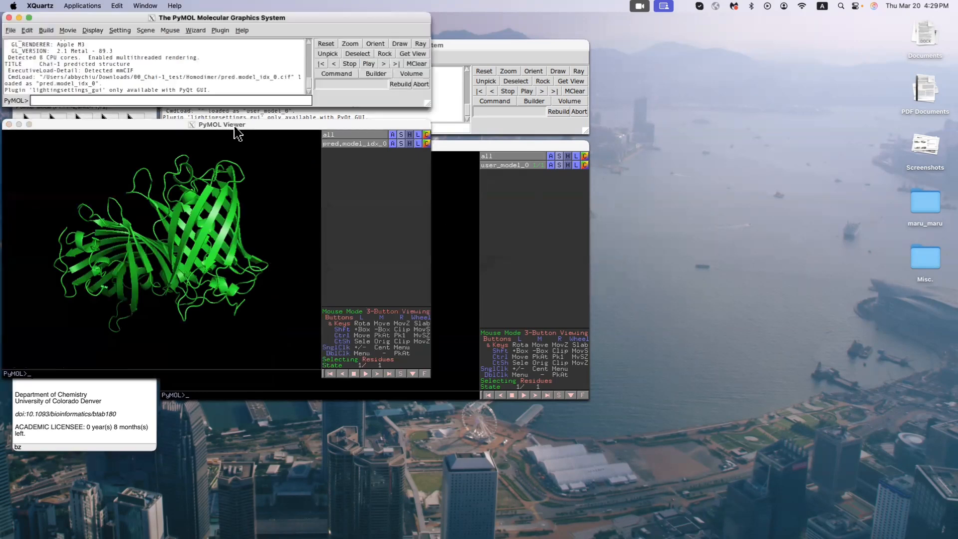
left_click_drag(386, 130, 689, 147)
left_click_drag(173, 21, 679, 44)
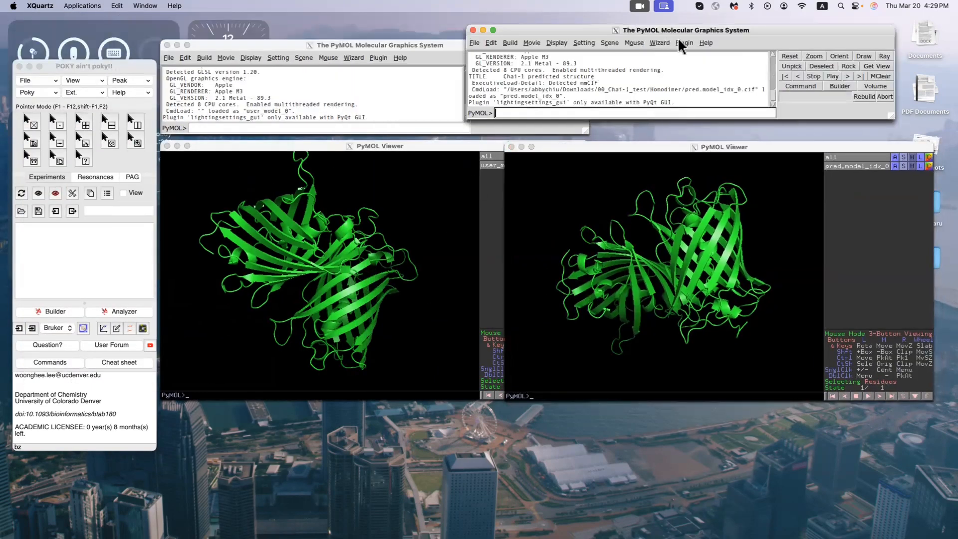
left_click(374, 268)
left_click_drag(292, 256, 573, 265)
left_click(598, 328)
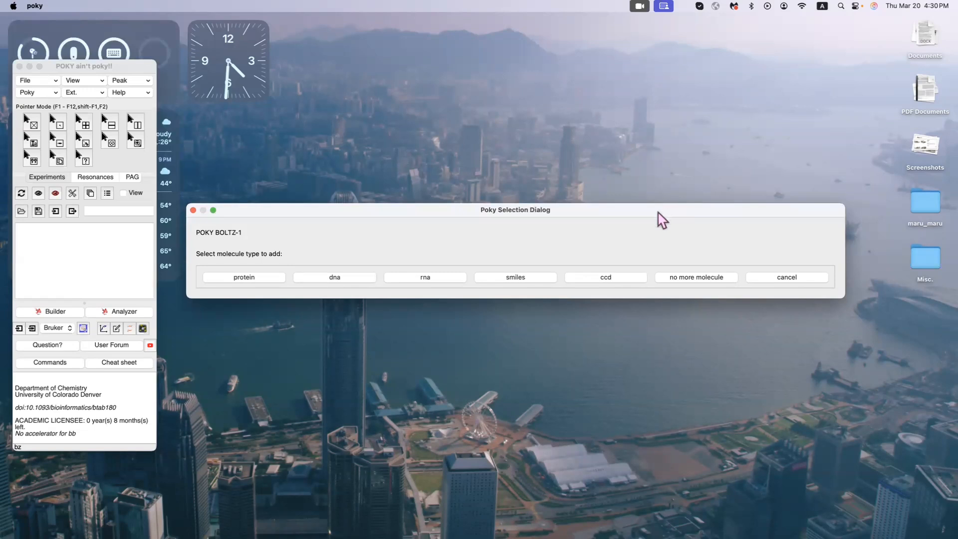
- Add the copied protein sequence beginning MRNKIFISHATPEDDD as the first chain of the new BOLTZ-1 prediction
left_click_drag(647, 210, 643, 208)
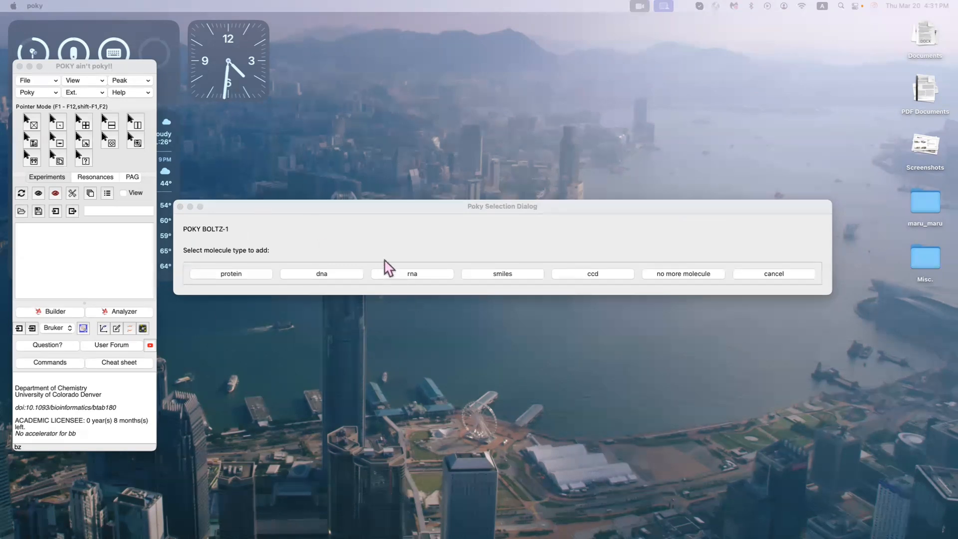
left_click(373, 210)
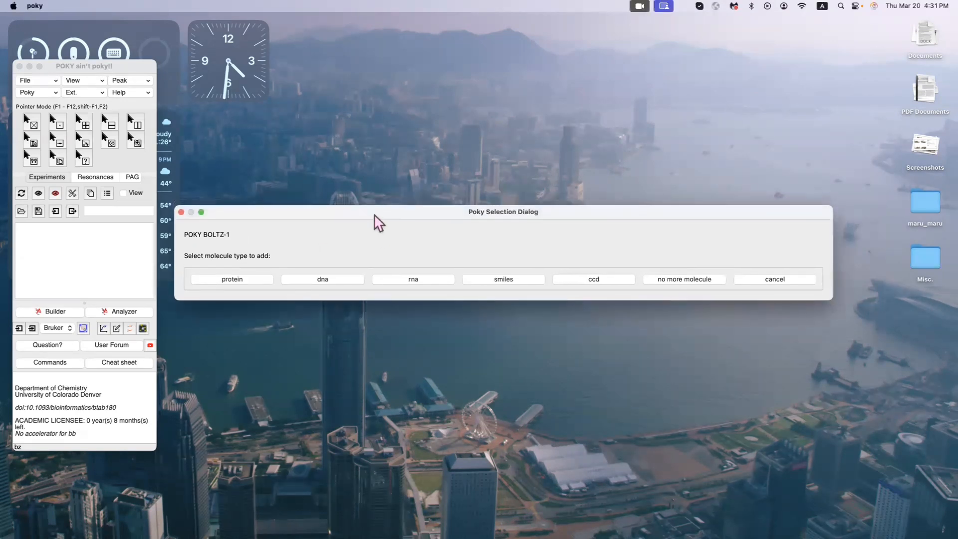
left_click(238, 277)
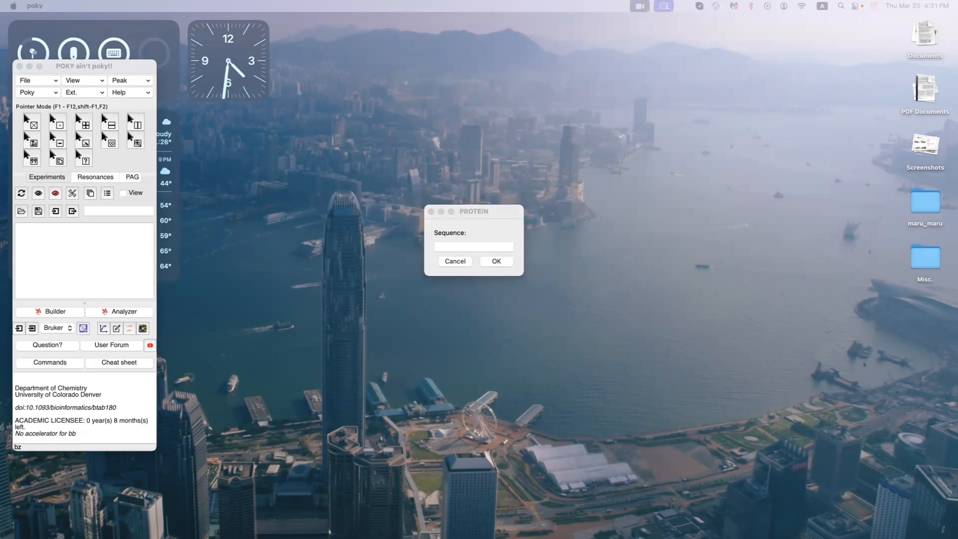
left_click(471, 247)
key("super+v")
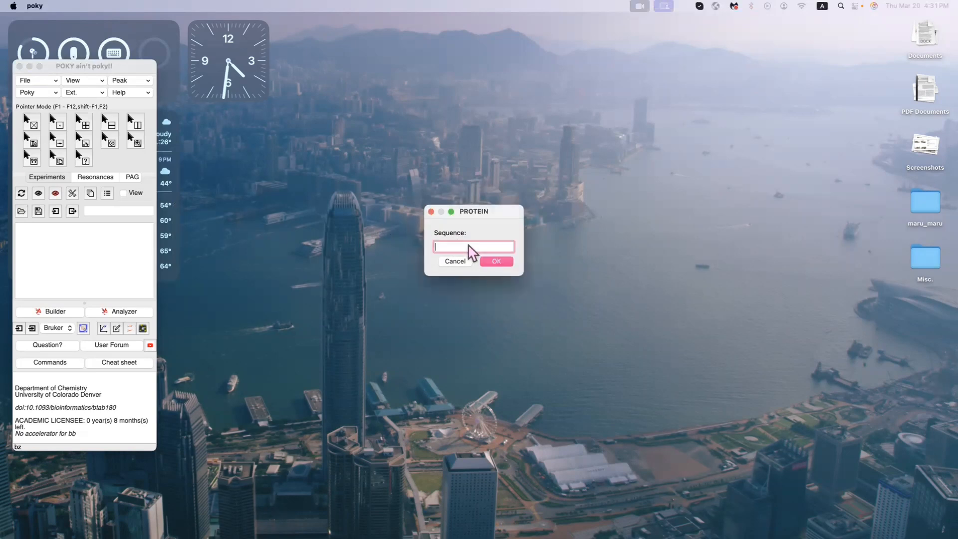
left_click(497, 262)
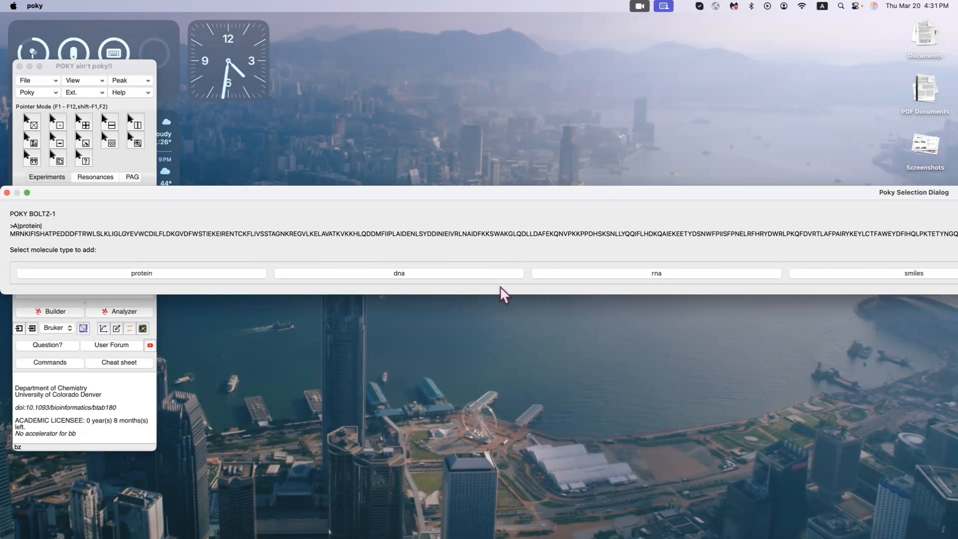
- Add the copied protein sequence beginning MKELIYIEEPSILFAHGQK as chain B of the BOLTZ-1 prediction
left_click(131, 275)
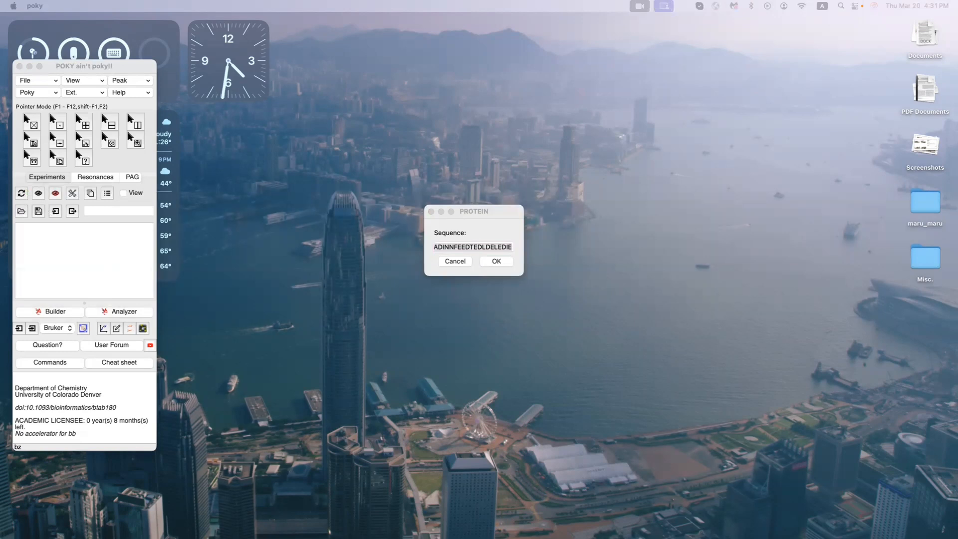
left_click(487, 244)
key("super+a")
key("BackSpace")
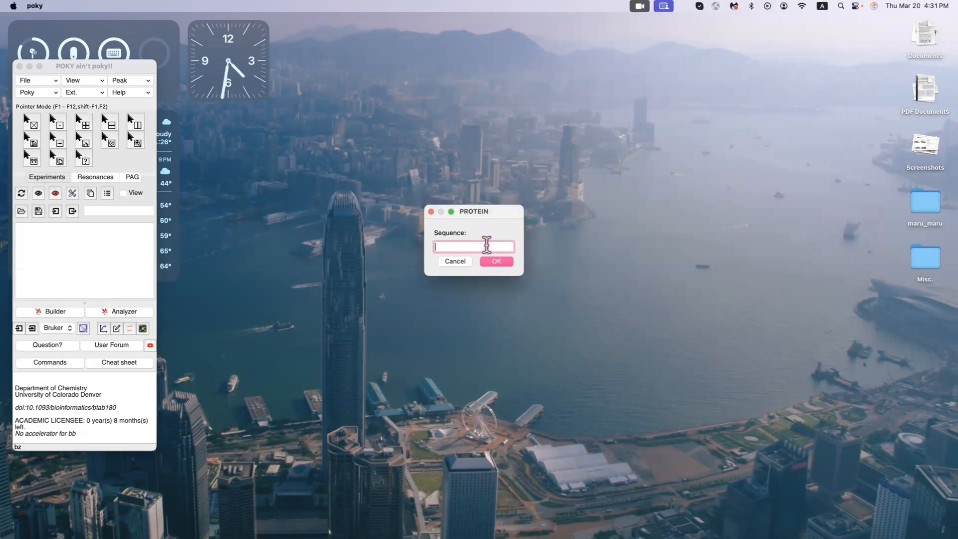
key("super+v")
left_click(504, 263)
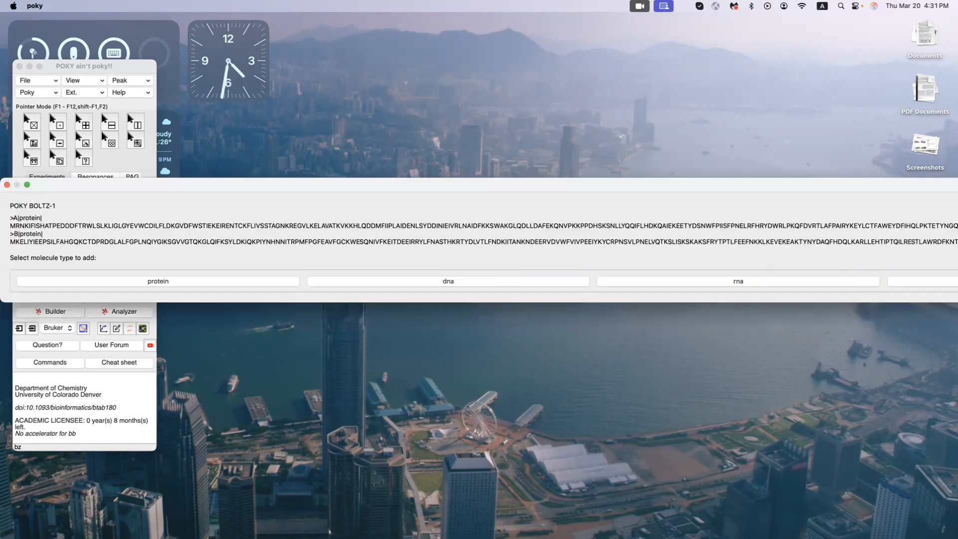
- Add the RNA sequence AAACGGCUCUAAUCUAUUAGU as chain C of the BOLTZ-1 prediction
left_click(764, 292)
left_click(761, 283)
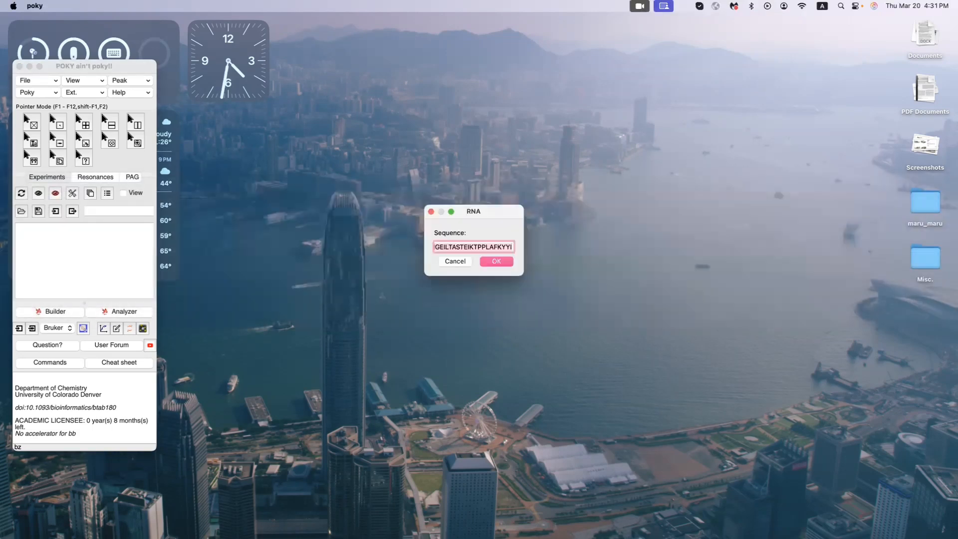
left_click(501, 246)
key("super+BackSpace")
key("super+BackSpace")
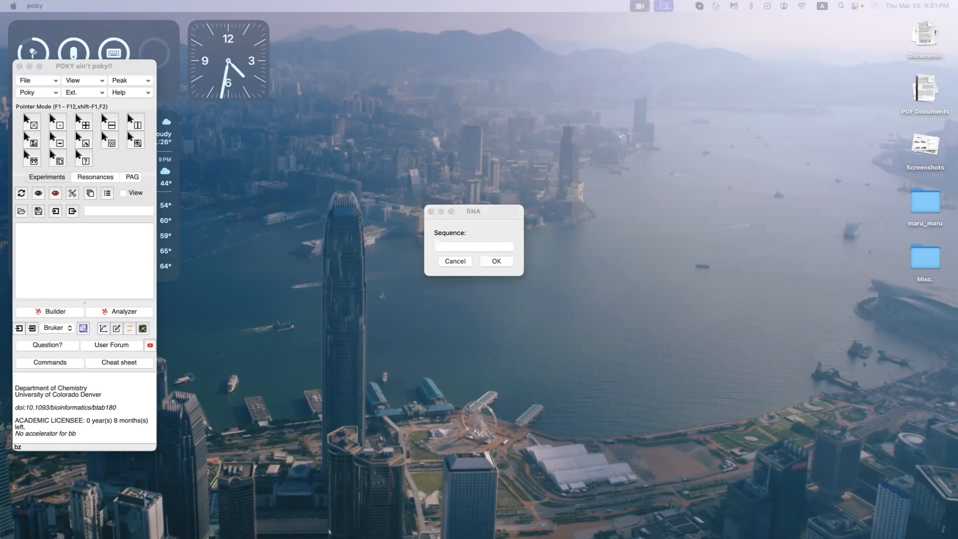
left_click(487, 247)
type("GGCUCUAAUCUAUUAGU")
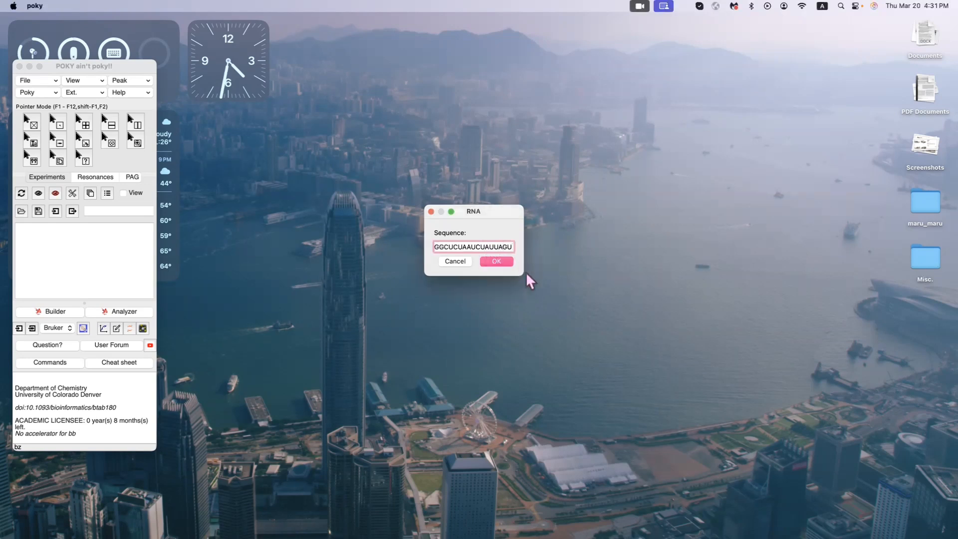
left_click(494, 262)
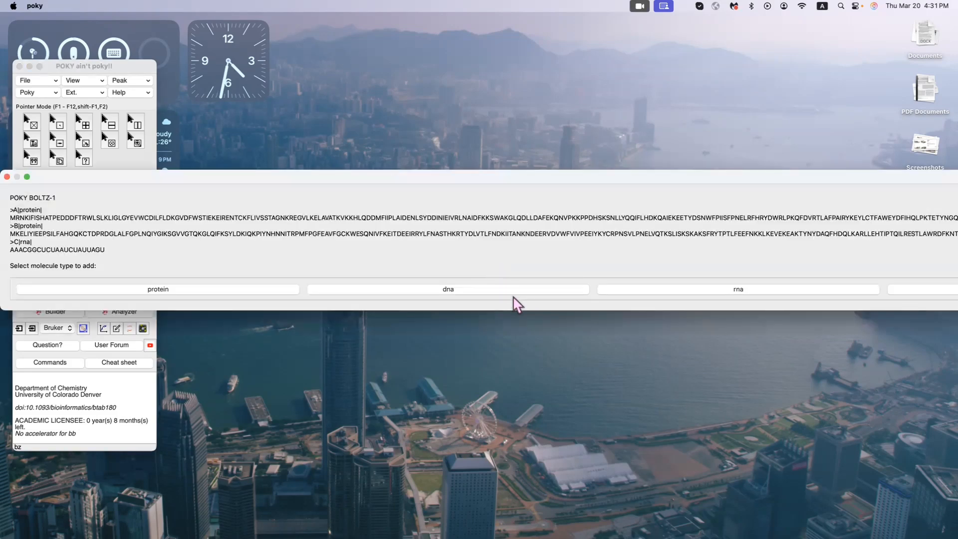
- Add the DNA sequence CAACTAATAGATTAGAGCCGTTTAT as chain D of the BOLTZ-1 prediction
left_click(471, 289)
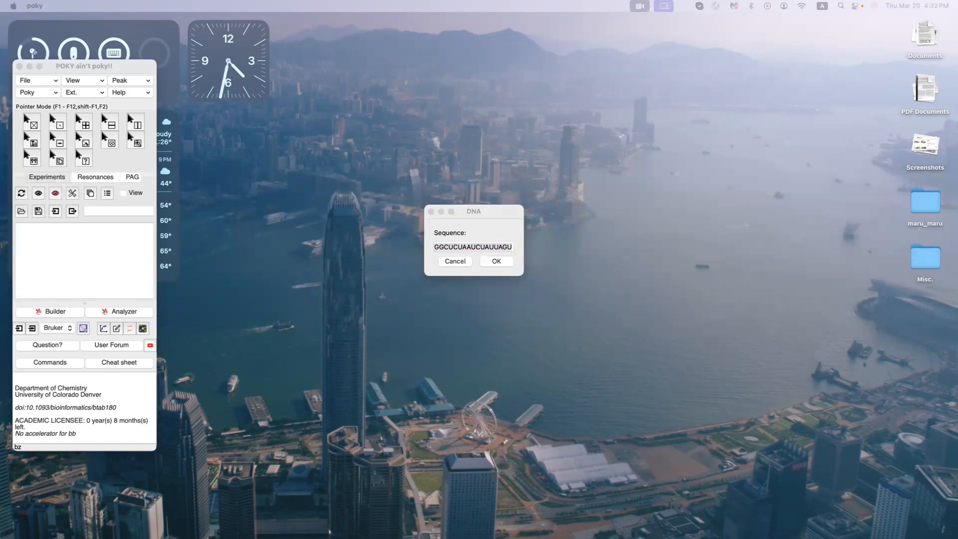
left_click(482, 247)
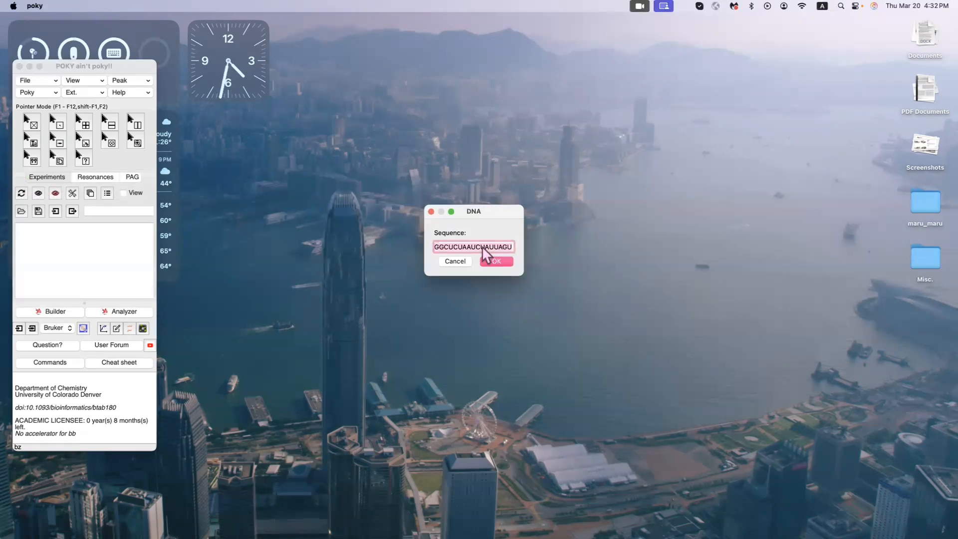
key("BackSpace")
key("super+v")
left_click(492, 262)
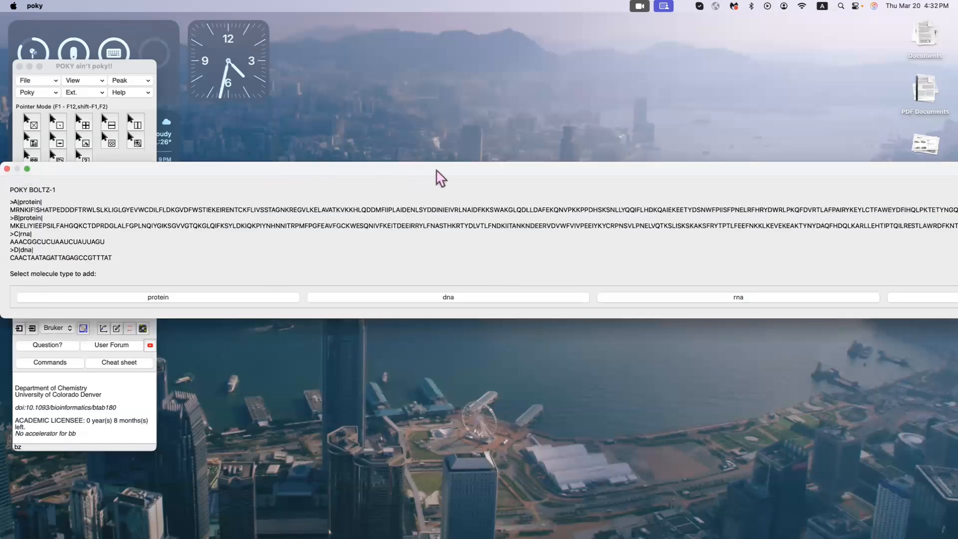
- Finish the molecule list and run BOLTZ-1 with the RNA folder inside 00_Boltz-1_test as output location
left_click_drag(451, 169, 92, 169)
left_click_drag(234, 173, 172, 170)
left_click_drag(532, 173, 104, 163)
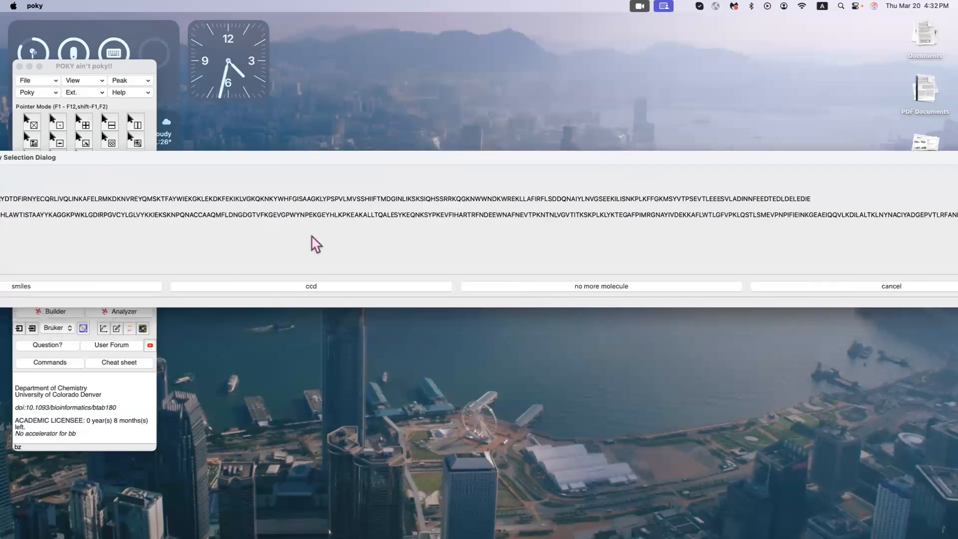
left_click(542, 286)
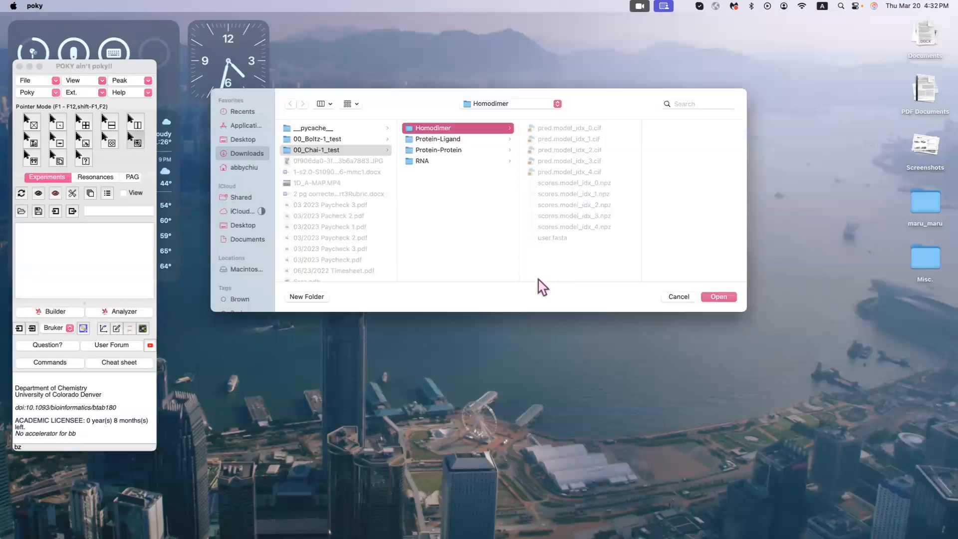
left_click(349, 143)
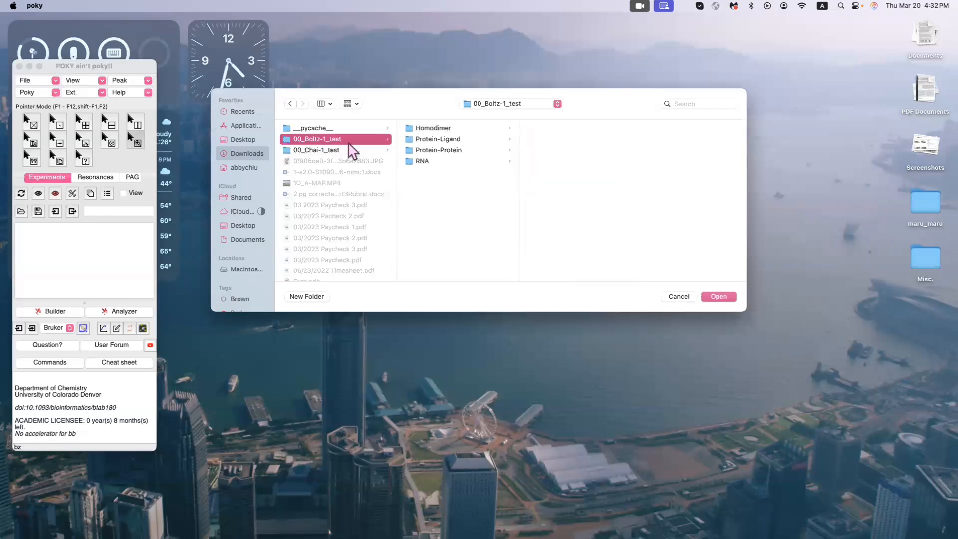
left_click(421, 162)
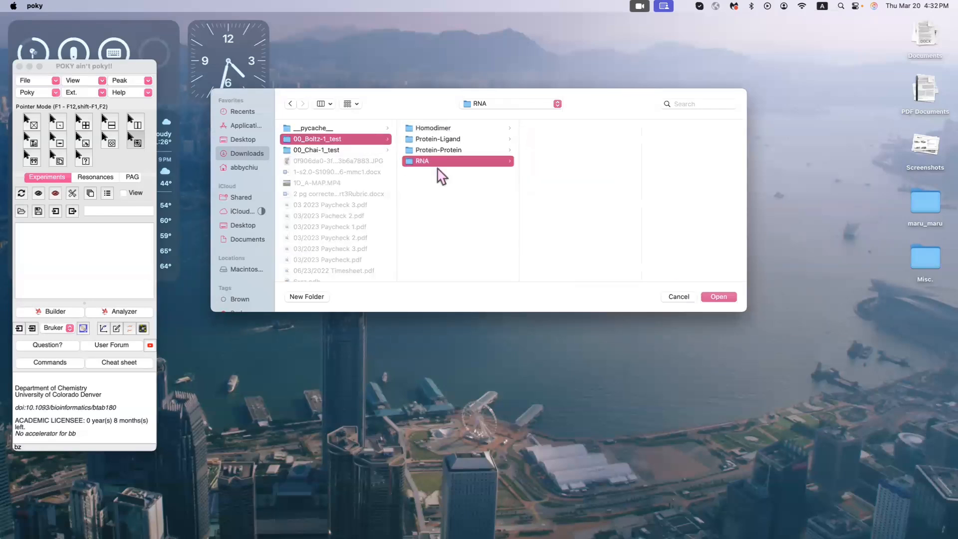
left_click(719, 298)
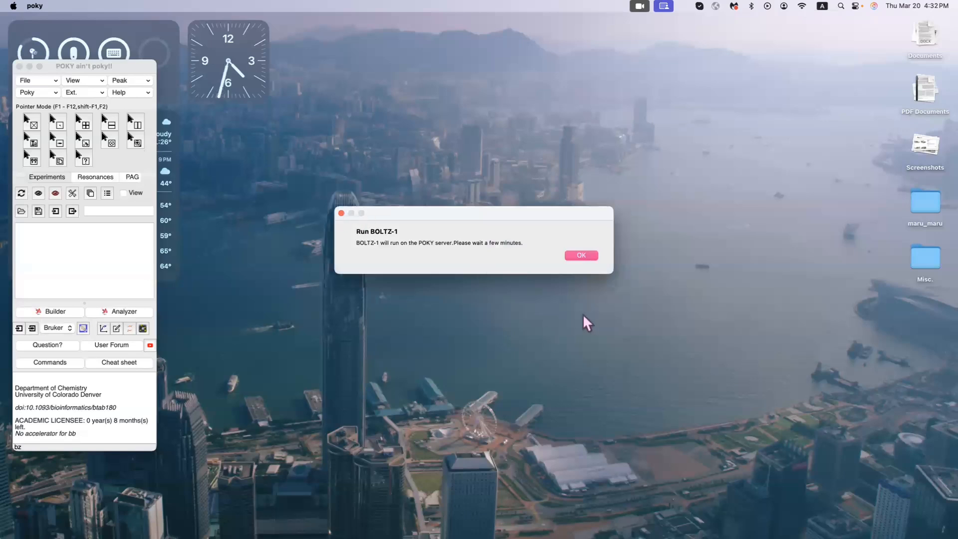
left_click(590, 256)
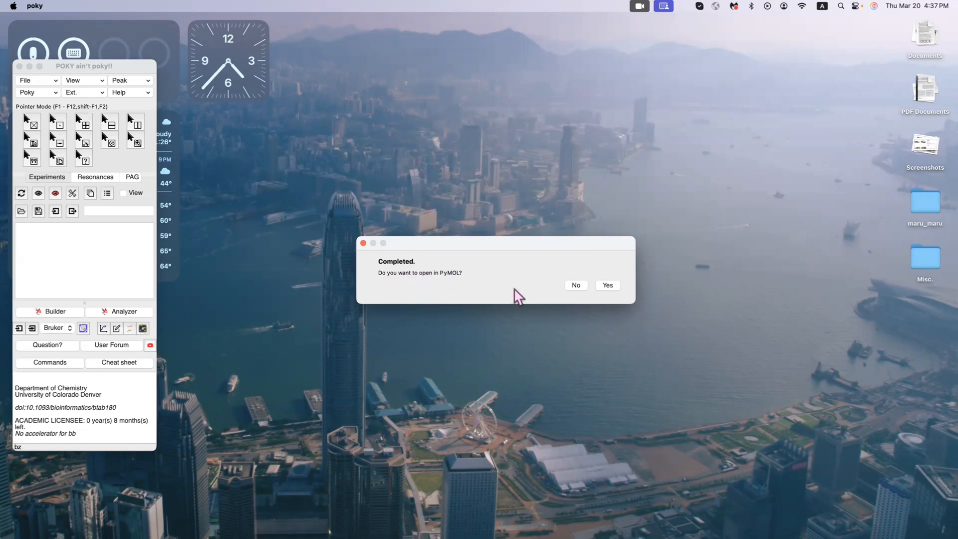
- Open the BOLTZ-1 protein–RNA–DNA model in PyMOL, place its windows beside the POKY window and rotate the model to show the nucleic acid helix
left_click(607, 288)
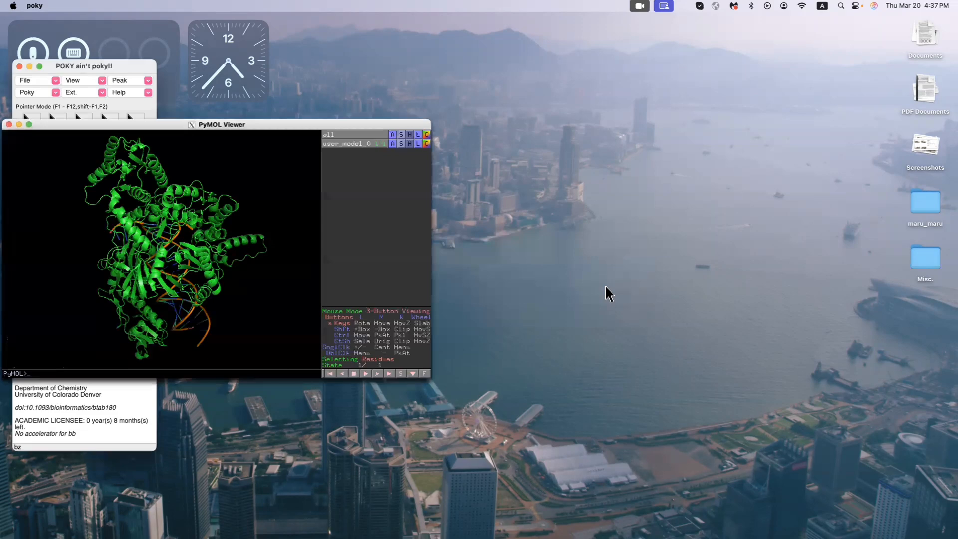
left_click_drag(262, 125, 425, 134)
left_click_drag(324, 21, 484, 39)
left_click(283, 293)
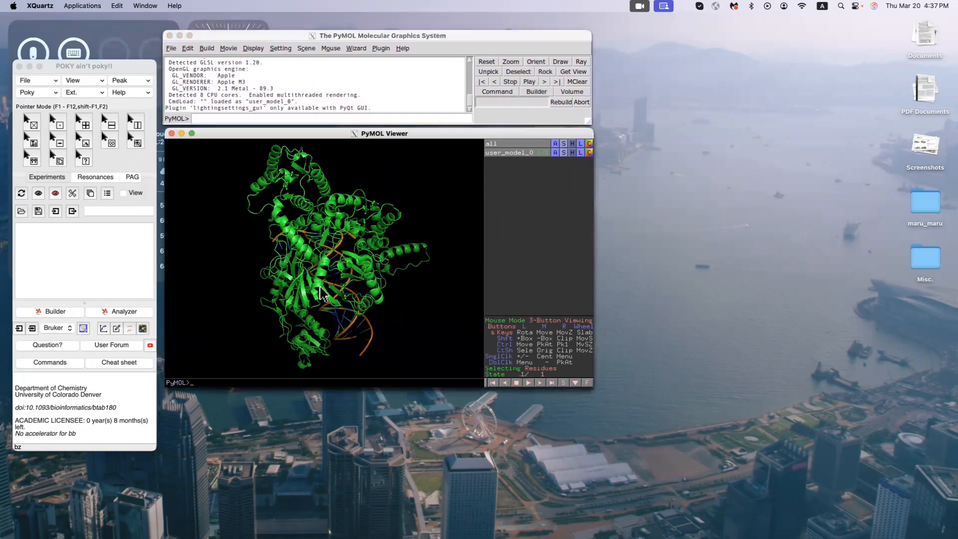
left_click_drag(399, 297, 257, 316)
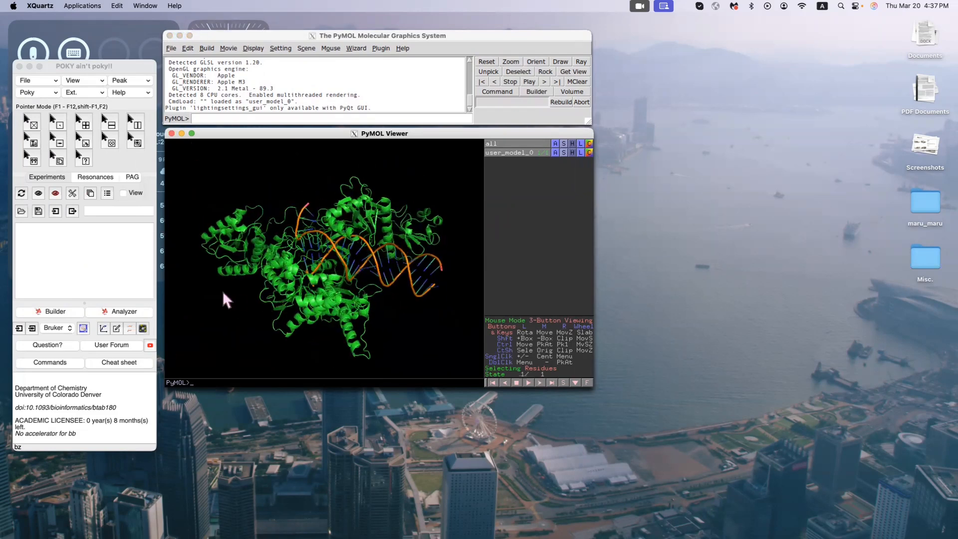
- Start a new CHAI-1 prediction in POKY and add the copied protein sequence beginning MRNKIFISHATPEDDD as chain A
left_click(98, 267)
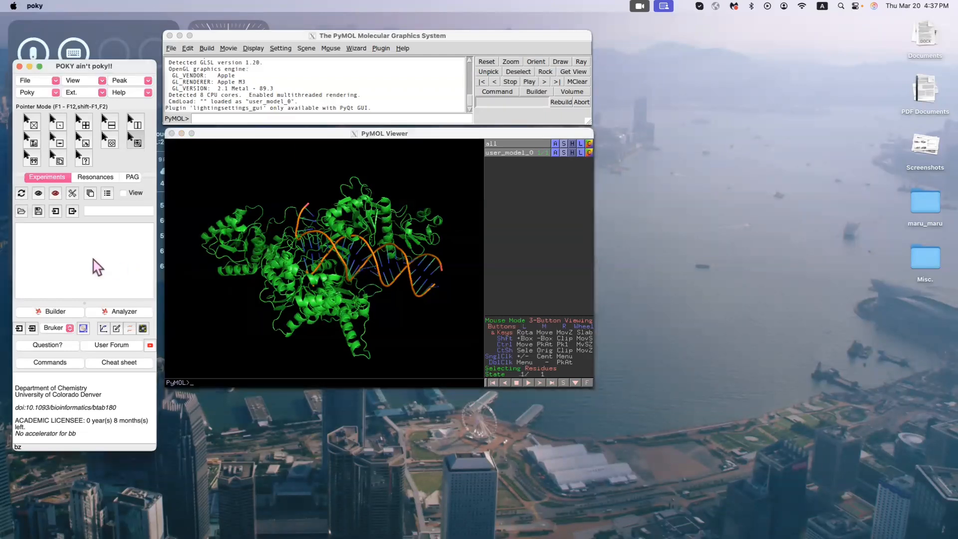
type("ha")
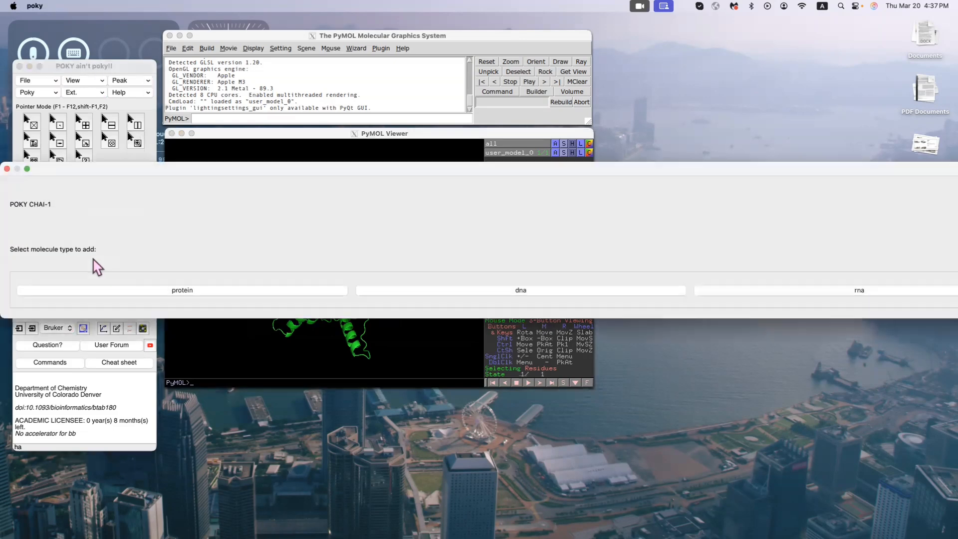
left_click_drag(11, 164, 209, 198)
left_click(206, 264)
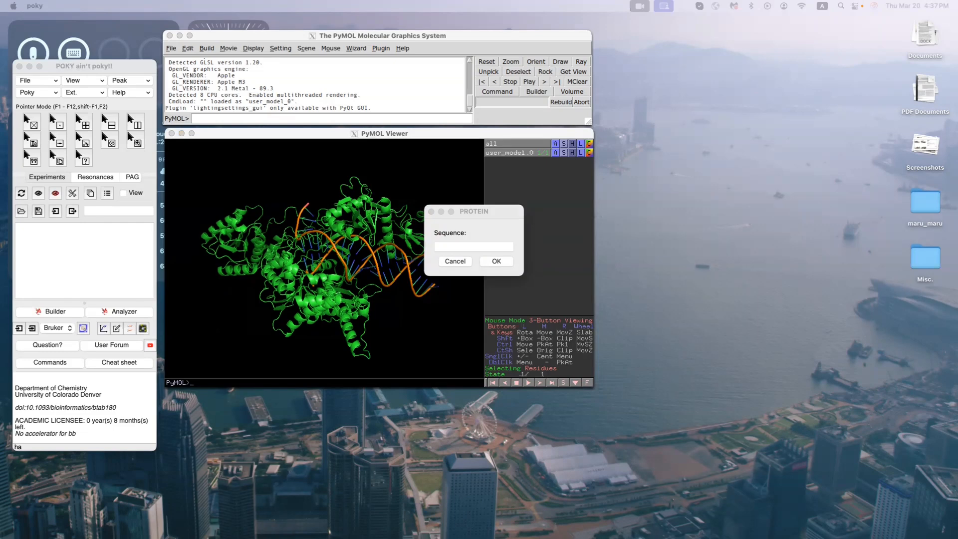
left_click(493, 247)
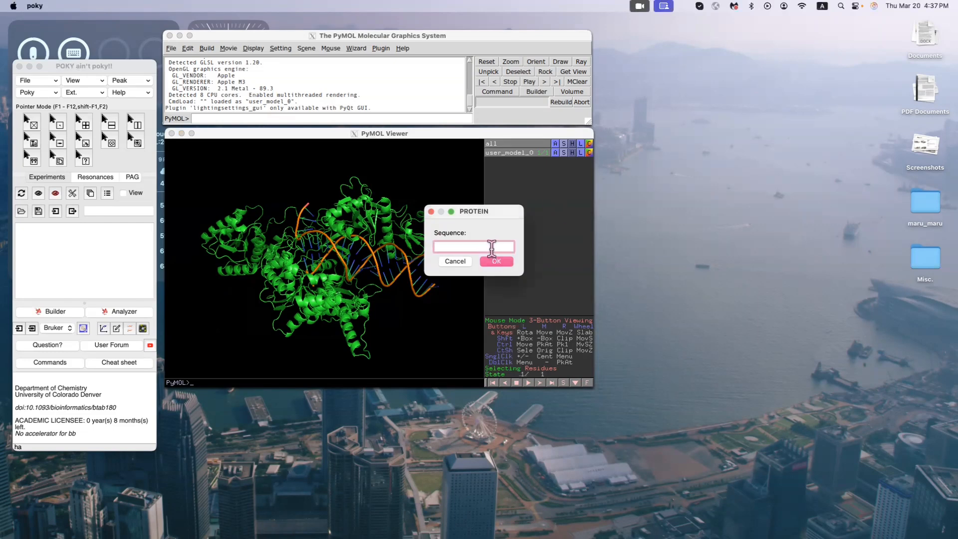
key("super+v")
left_click(498, 261)
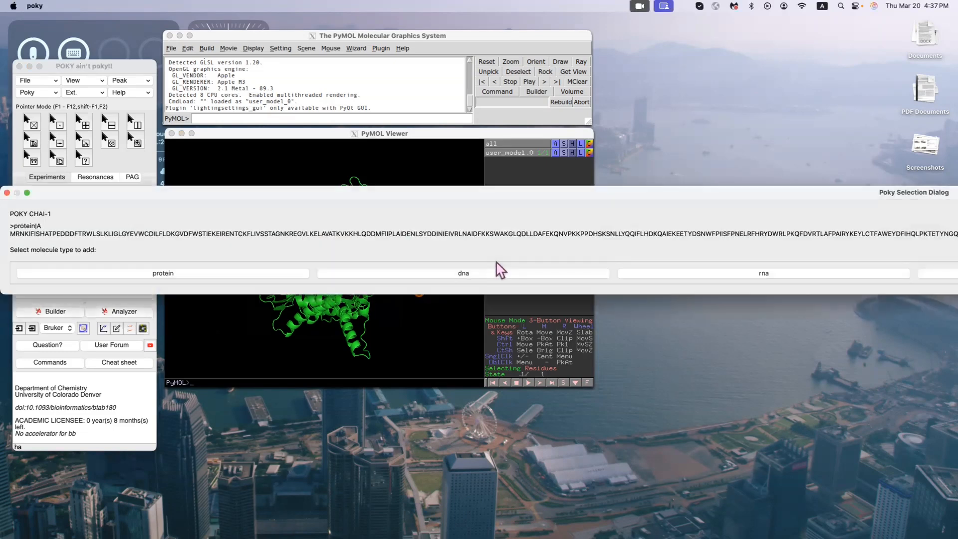
- Add the copied protein sequence beginning MKELIYIEEPSILFAHGQK as chain B of the CHAI-1 prediction
left_click(209, 275)
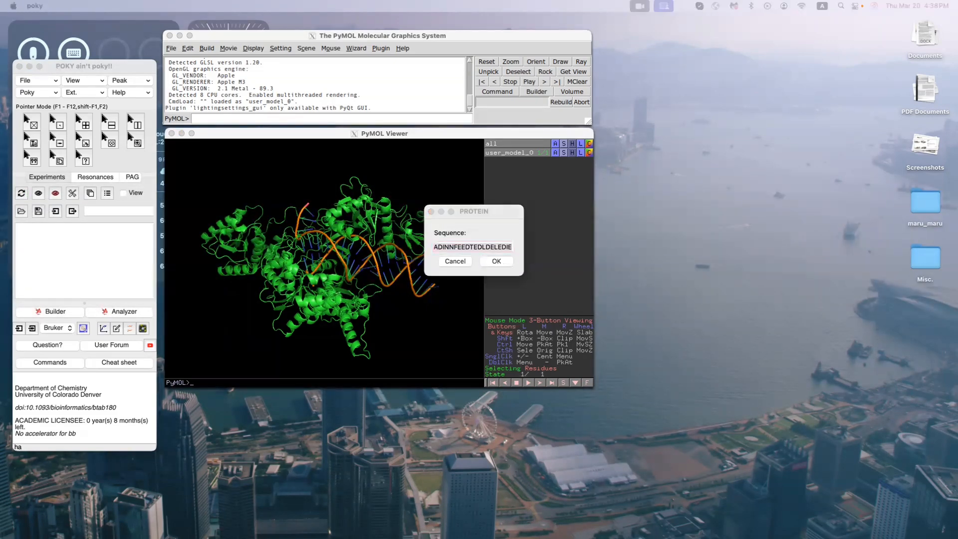
left_click(483, 248)
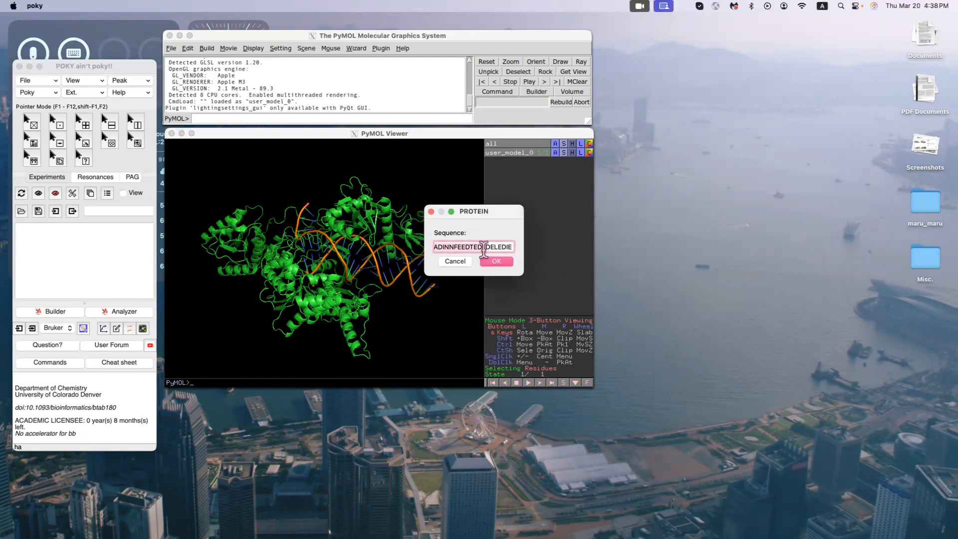
key("BackSpace")
key("super+v")
left_click(494, 262)
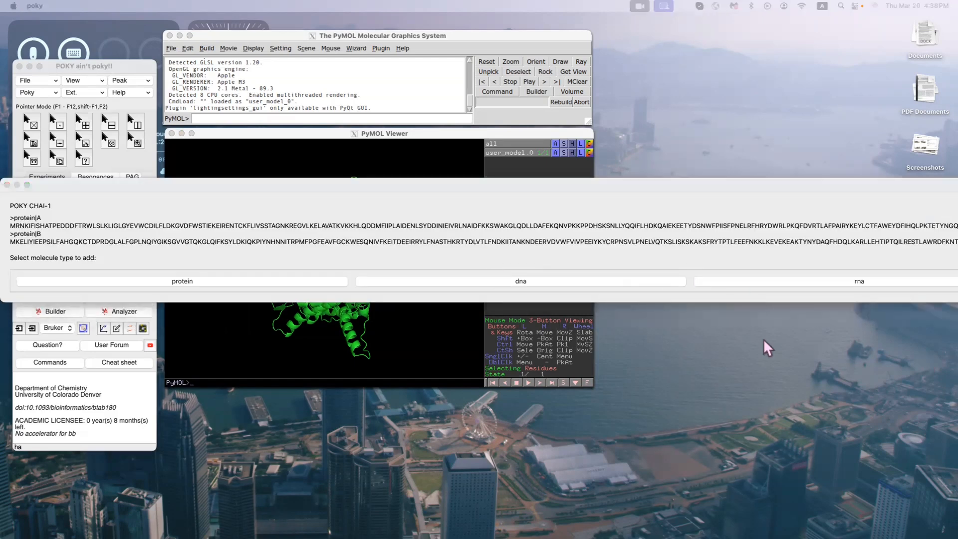
- Add the RNA sequence AAACGGCUCUAAUCUAUUAGU as chain C of the CHAI-1 prediction
left_click(790, 283)
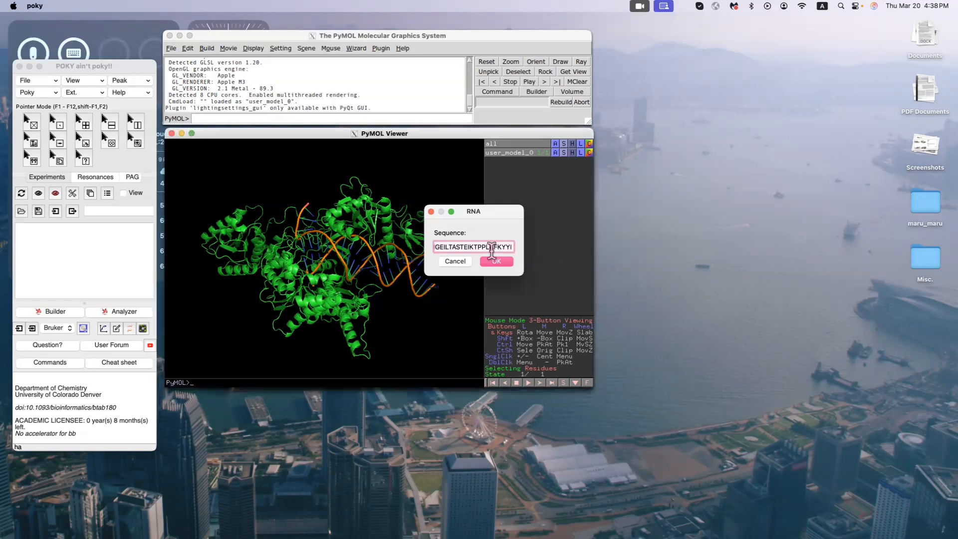
key("super+a")
key("BackSpace")
key("super+Tab")
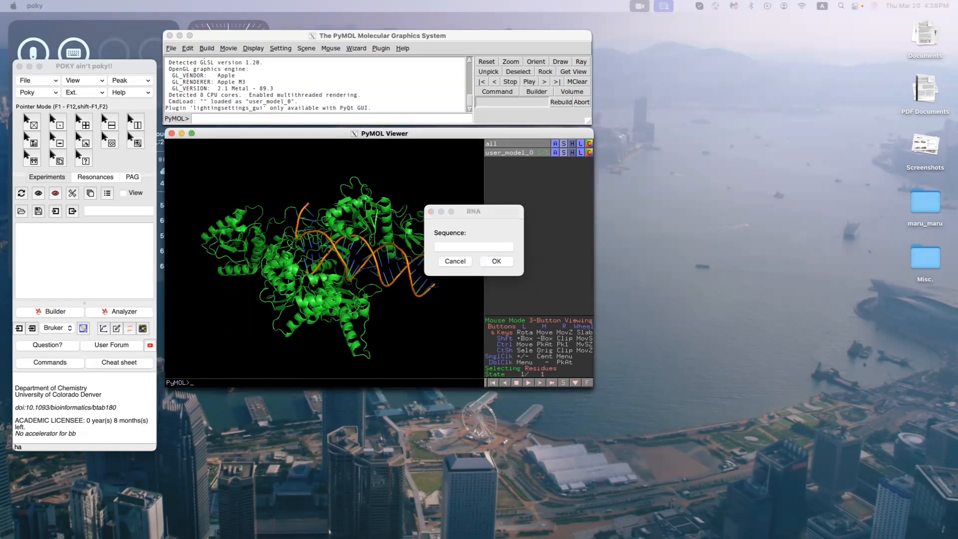
left_click(458, 250)
type("GGCUCUAAUCUAUUAGU")
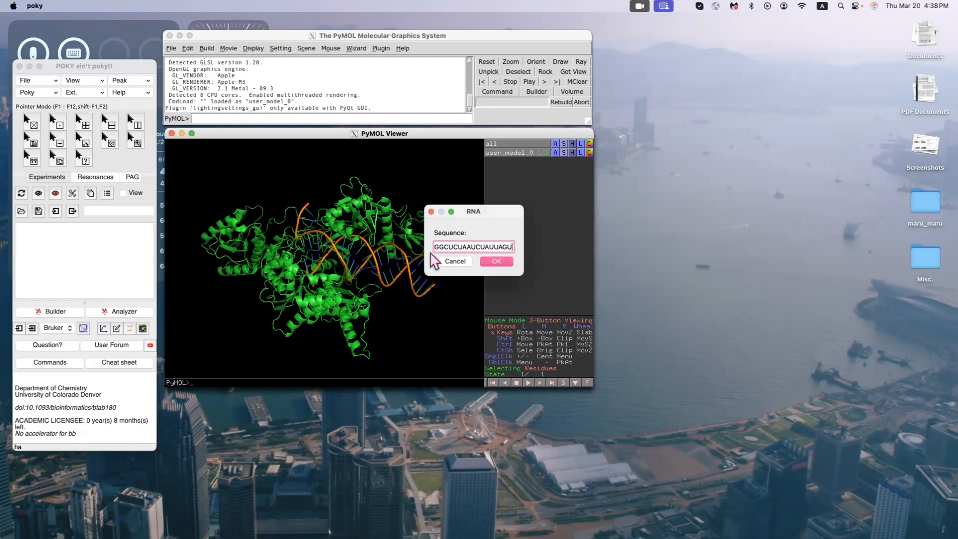
left_click(496, 264)
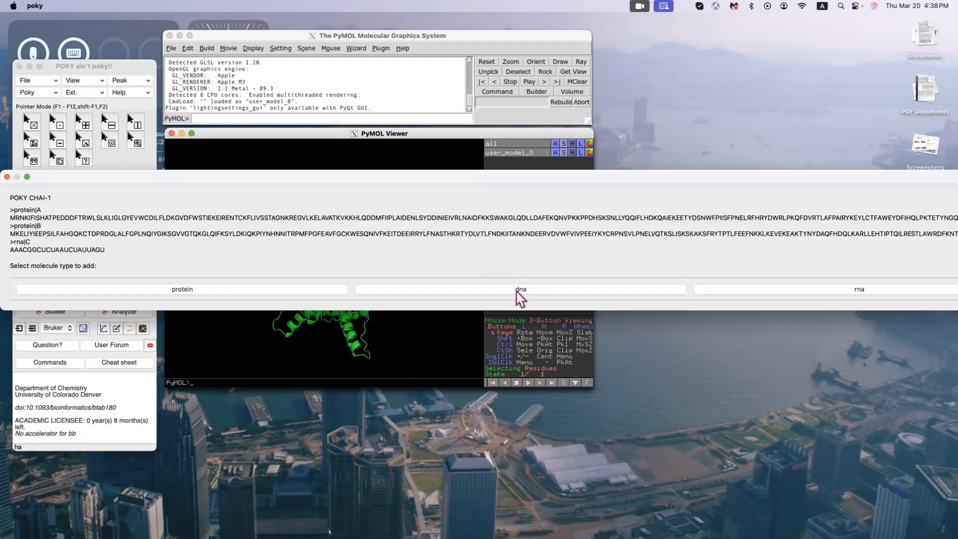
- Add the DNA sequence CAACTAATAGATTAGAGCCGTTTAT as chain D of the CHAI-1 prediction
left_click(517, 291)
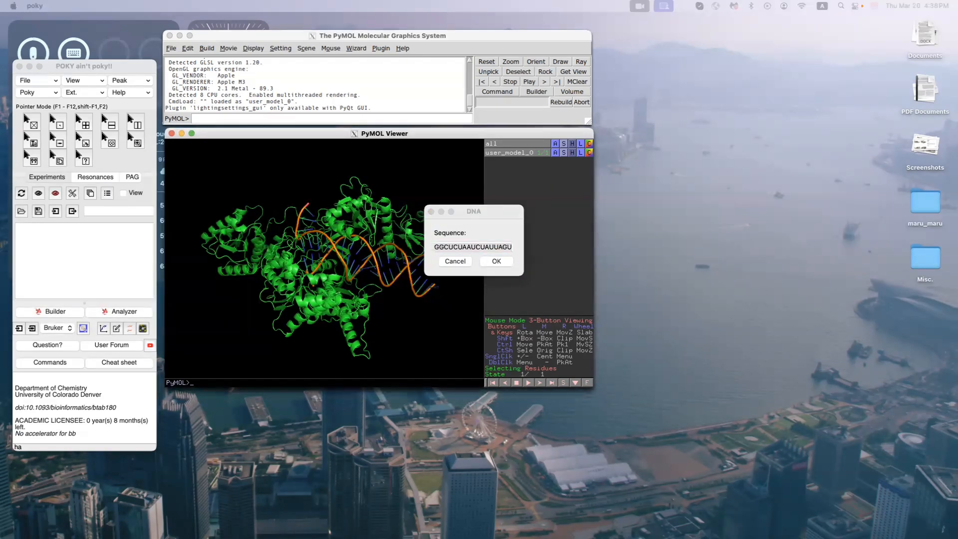
left_click(473, 247)
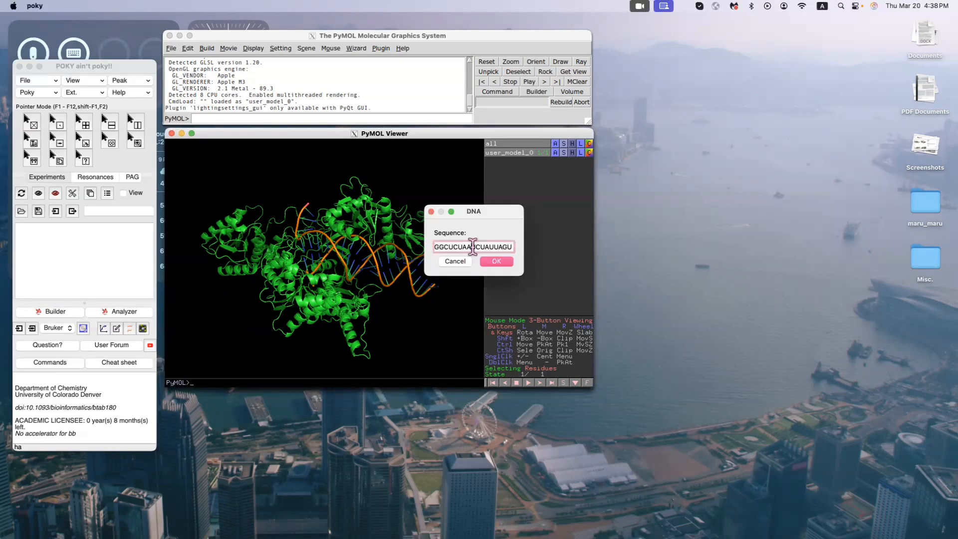
key("super+a")
key("BackSpace")
type("CAACTAATAGATTAGAGCCGTTTAT")
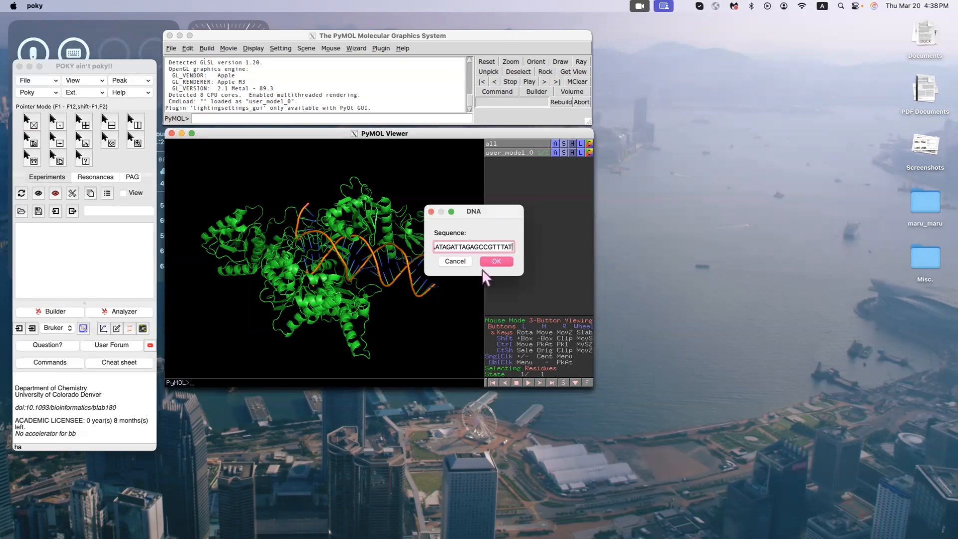
left_click(497, 261)
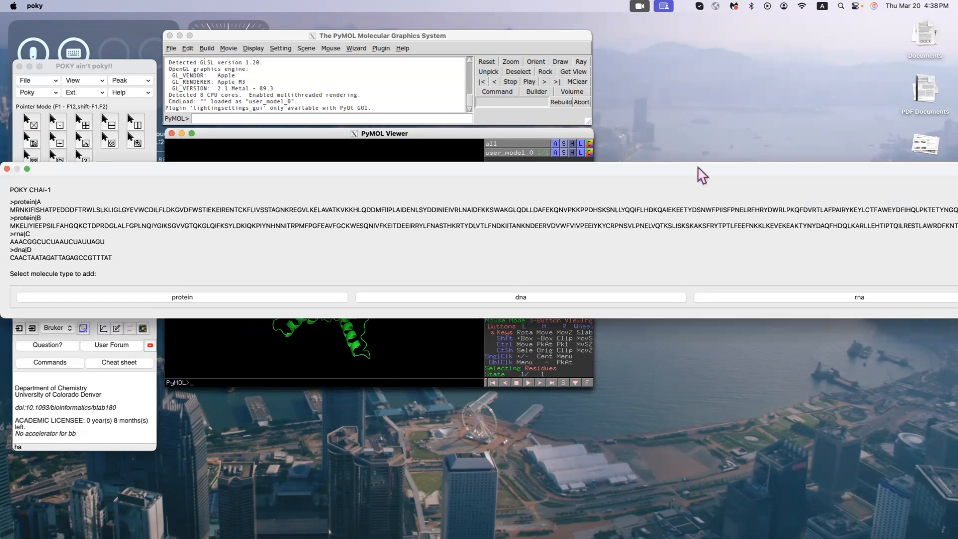
- Finish the CHAI-1 molecule list and run the prediction with the RNA folder inside 00_Chai-1_test as the output location
left_click_drag(821, 178, 193, 173)
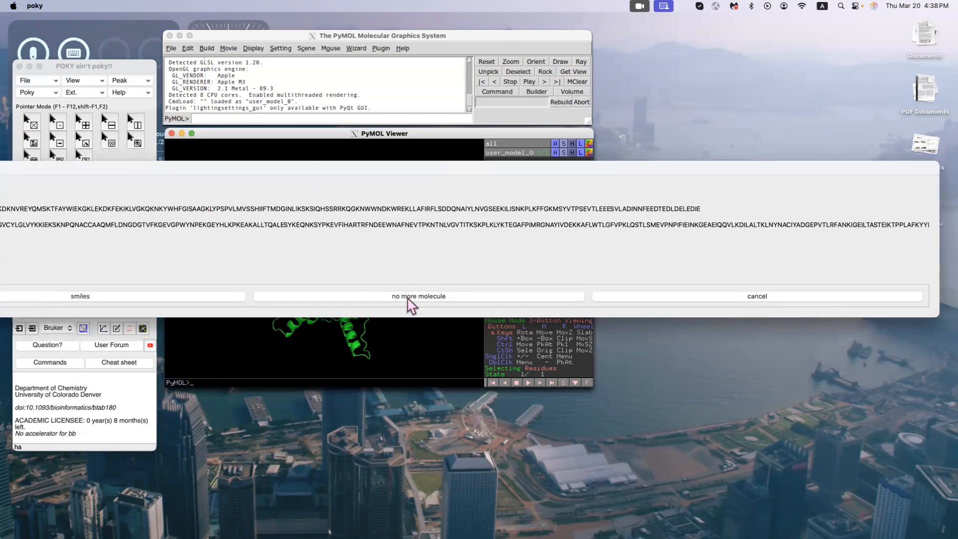
left_click(402, 295)
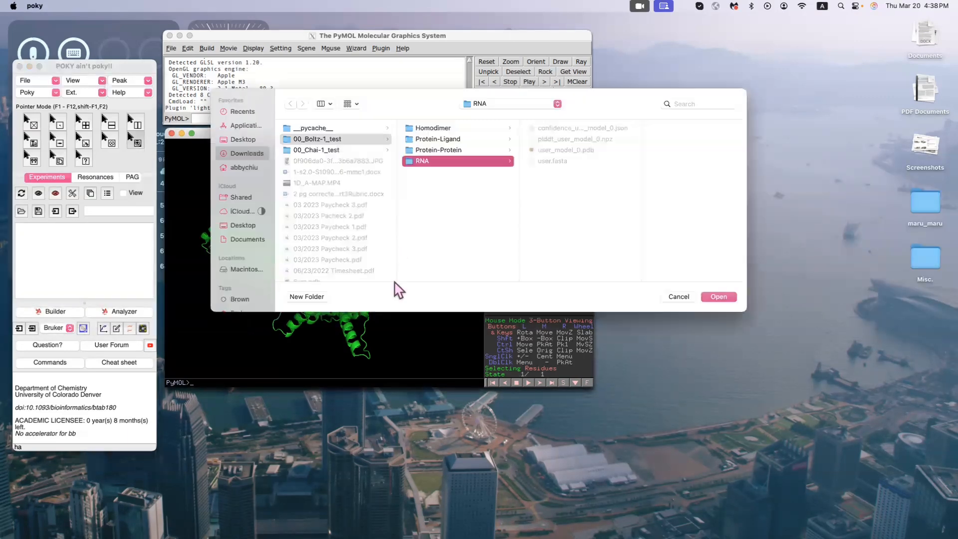
left_click(338, 150)
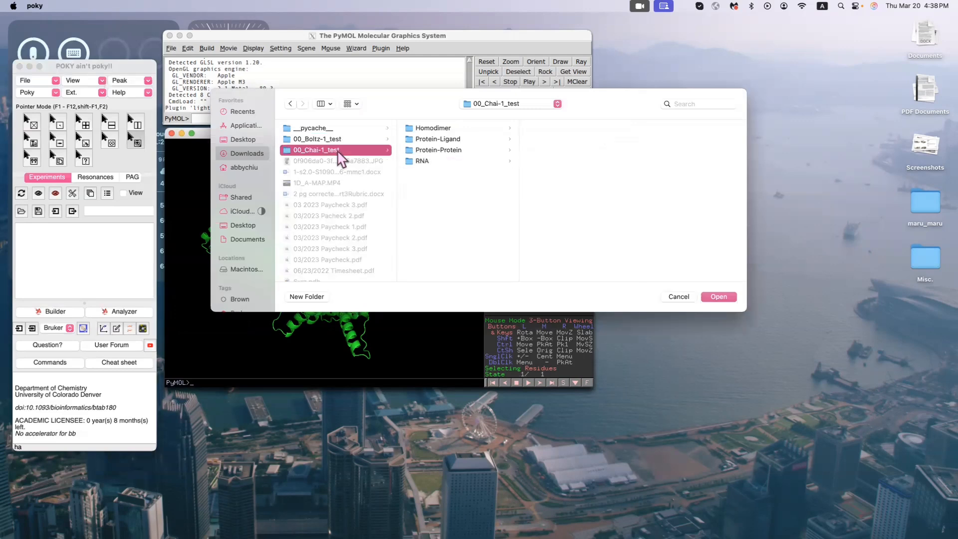
left_click(423, 162)
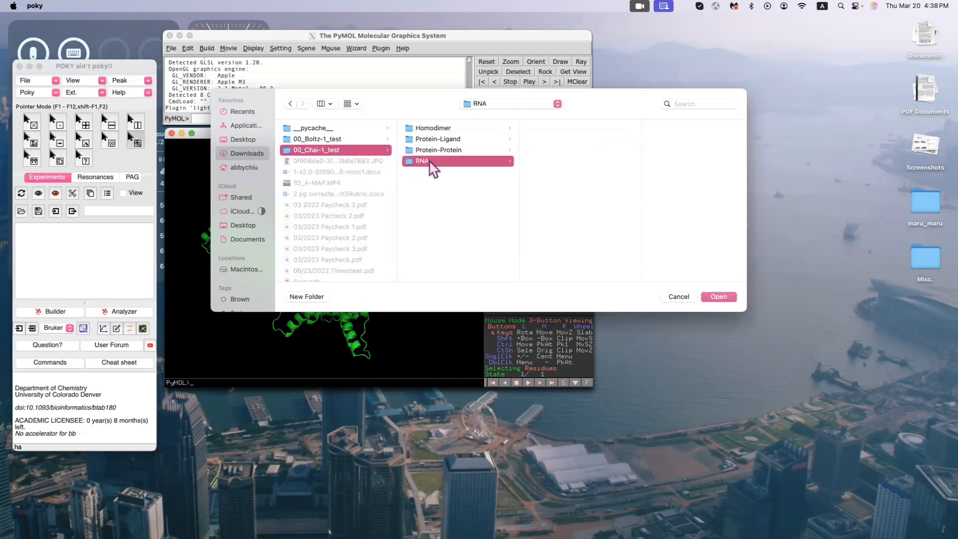
left_click(719, 296)
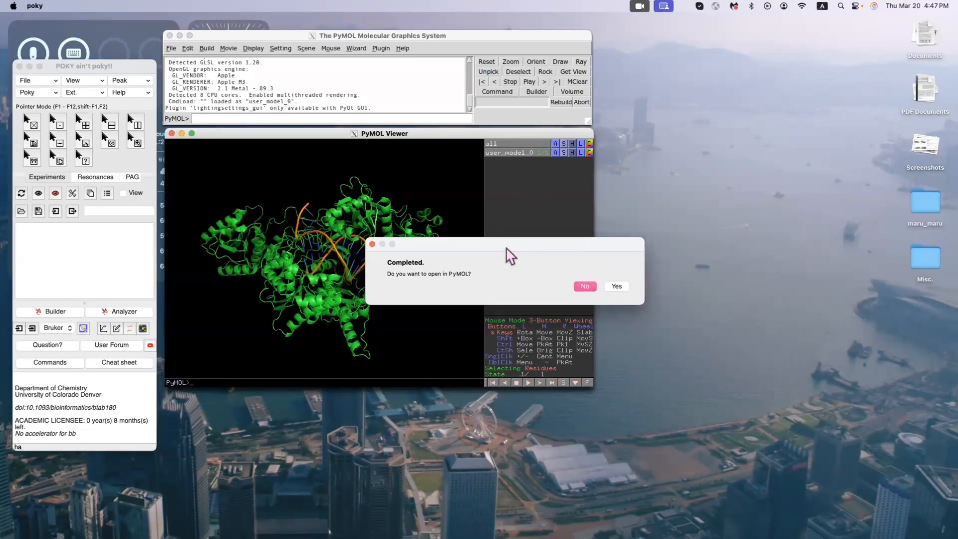
- Open the completed CHAI-1 model in PyMOL and place its windows beside those of the BOLTZ-1 model
left_click(610, 284)
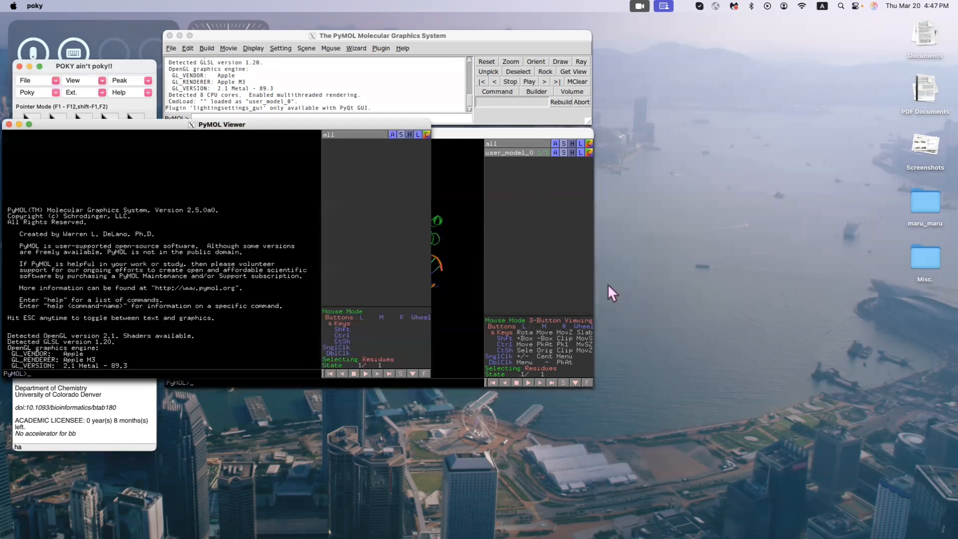
left_click_drag(340, 127, 734, 135)
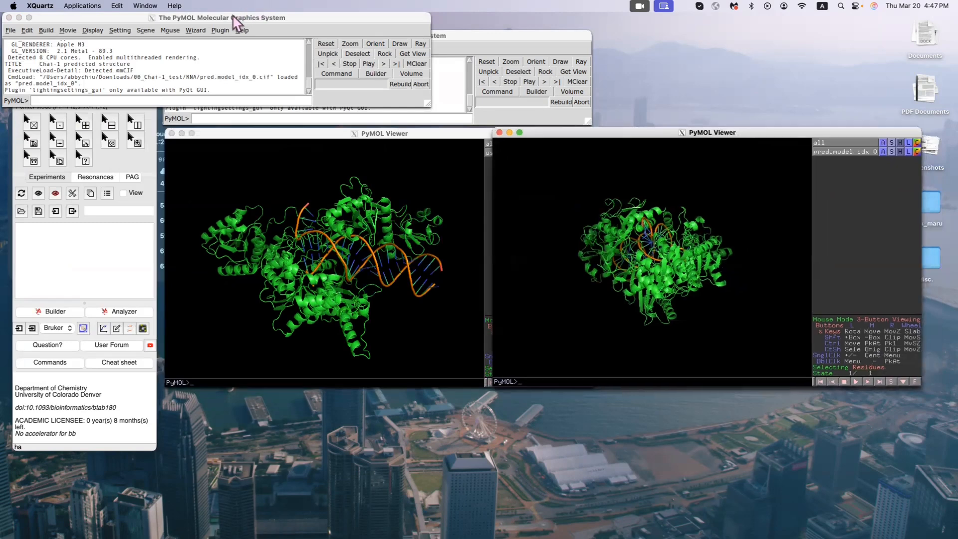
left_click_drag(234, 16, 716, 34)
- Zoom and rotate the CHAI-1 complex so its nucleic acid duplex can be compared with the BOLTZ-1 model
left_click(704, 321)
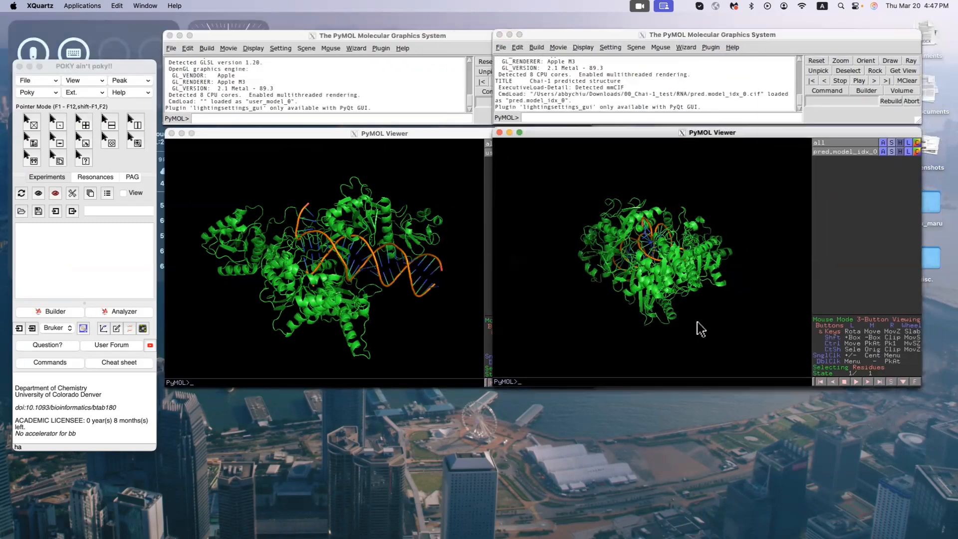
scroll(659, 302, "up", 5)
left_click_drag(655, 318, 586, 309)
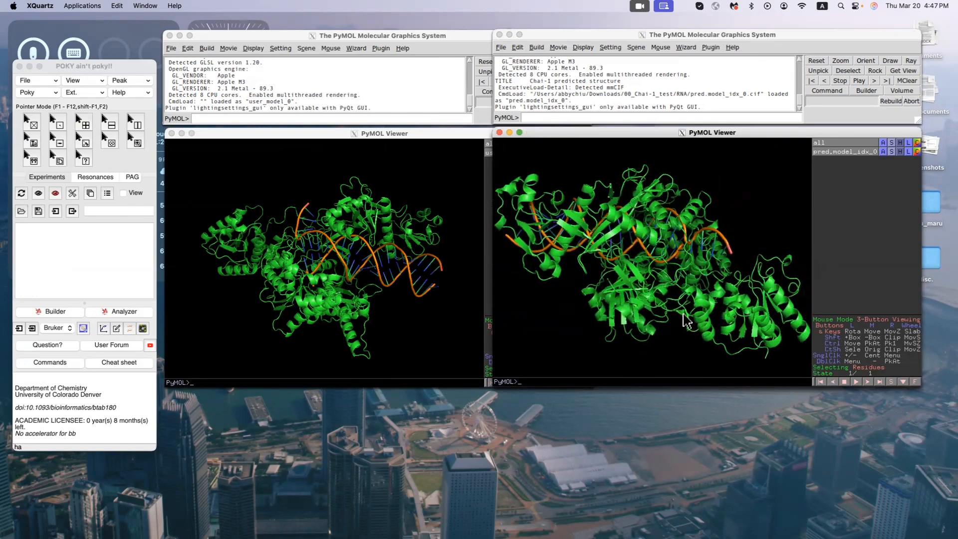
left_click_drag(686, 319, 614, 300)
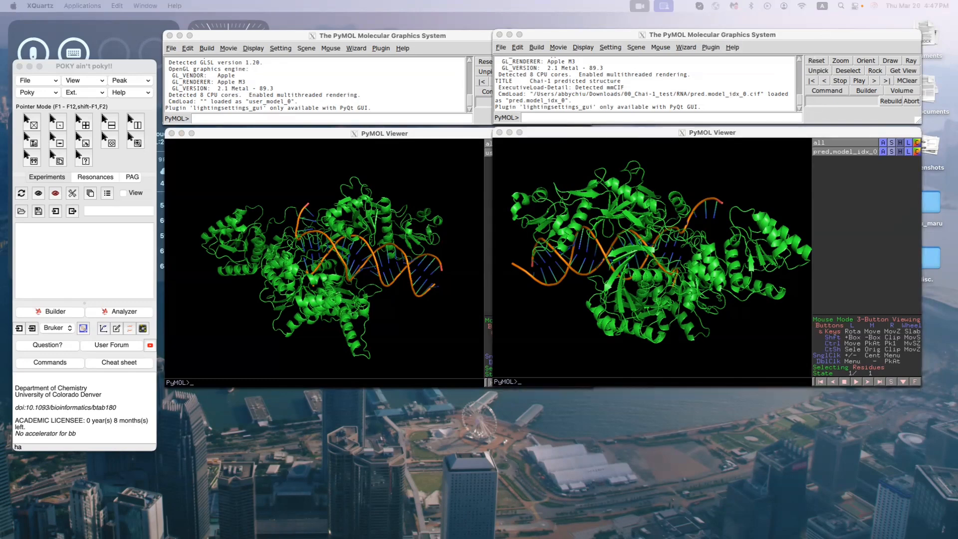
- Switch to Finder and examine the BOLTZ-1 output files, including user.fasta, in the RNA folder of 00_Boltz-1_test
left_click_drag(957, 260, 549, 300)
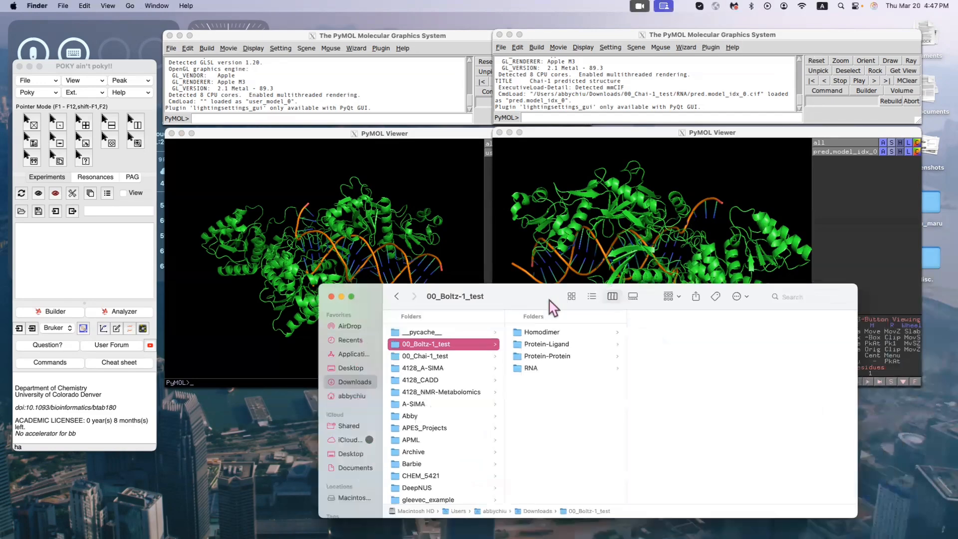
left_click(564, 368)
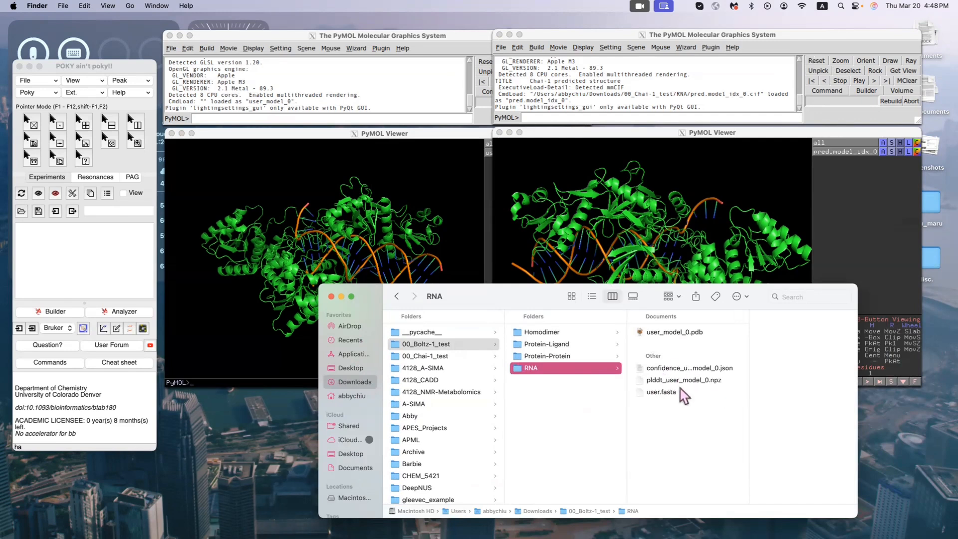
left_click(667, 393)
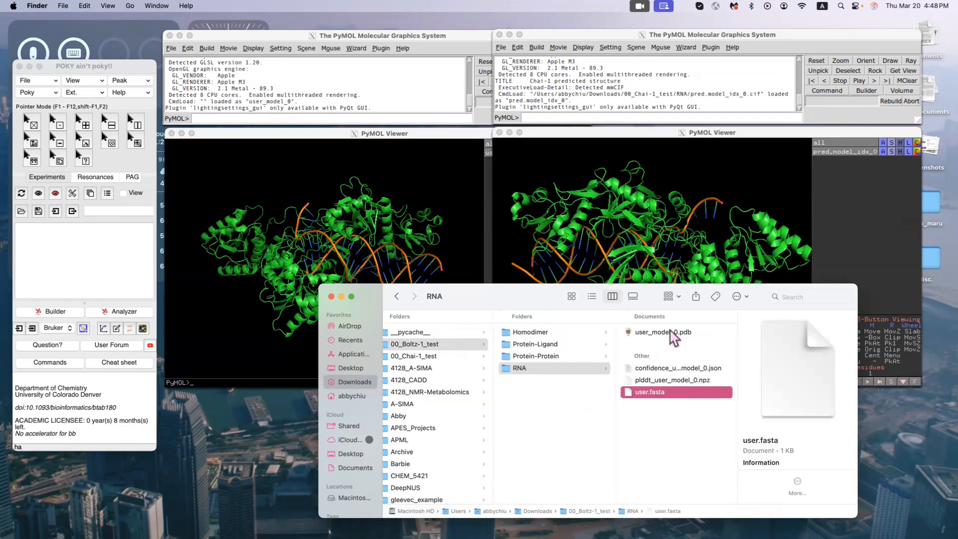
- Examine the CHAI-1 structure and score files in the RNA folder of 00_Chai-1_test, then move the Finder window away
left_click(458, 356)
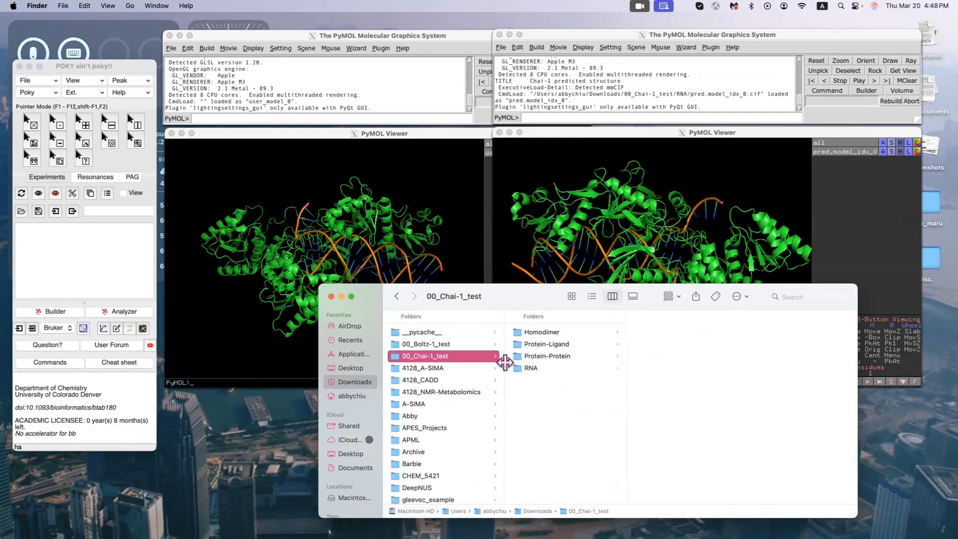
left_click(547, 369)
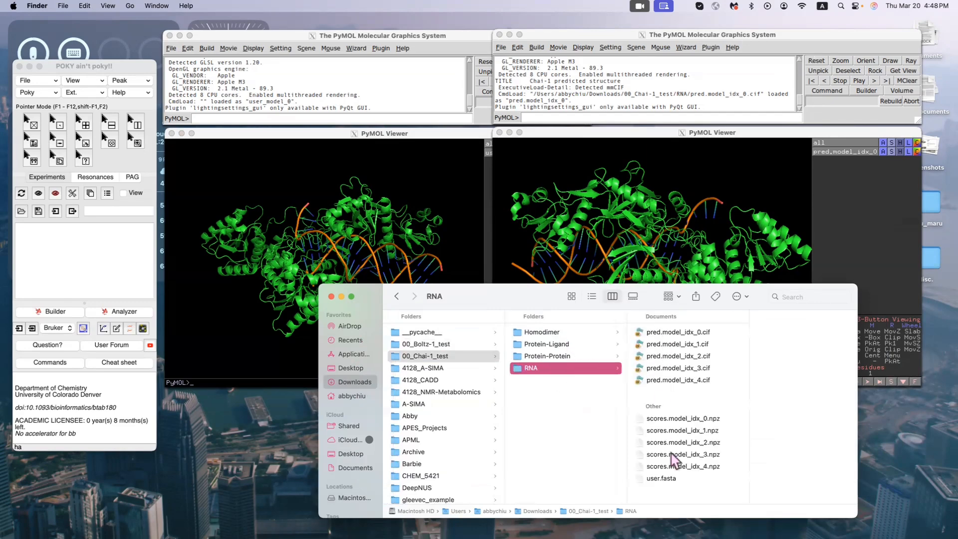
left_click_drag(534, 297, 436, 307)
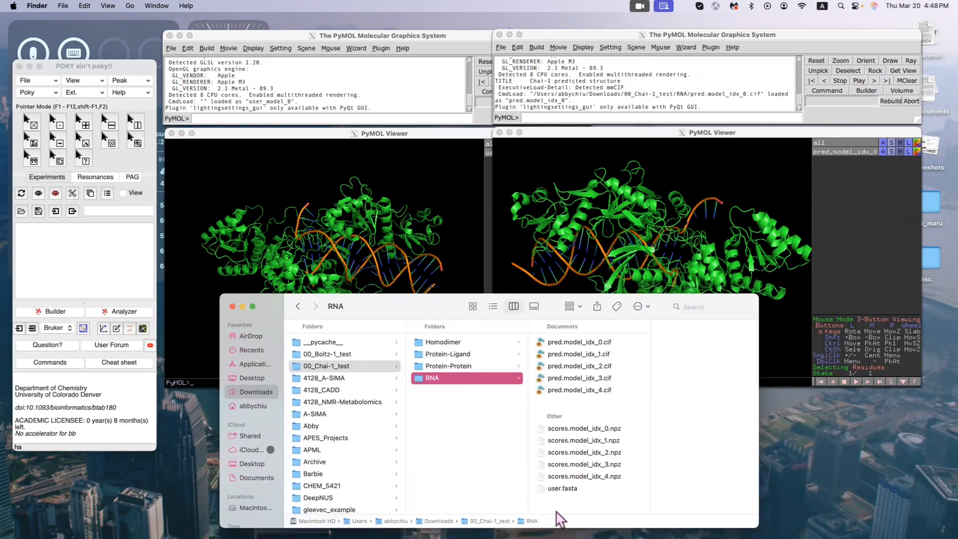
left_click(599, 430)
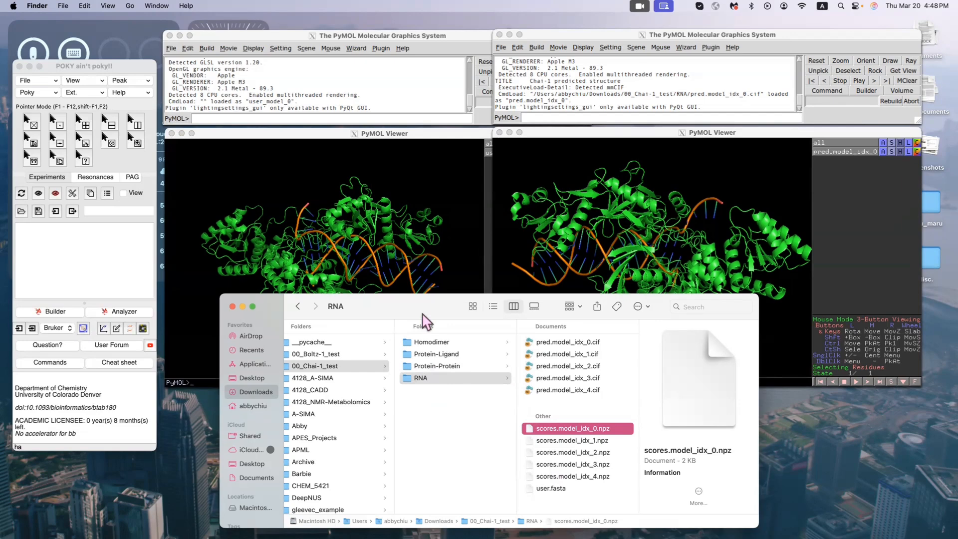
left_click_drag(423, 314, 957, 310)
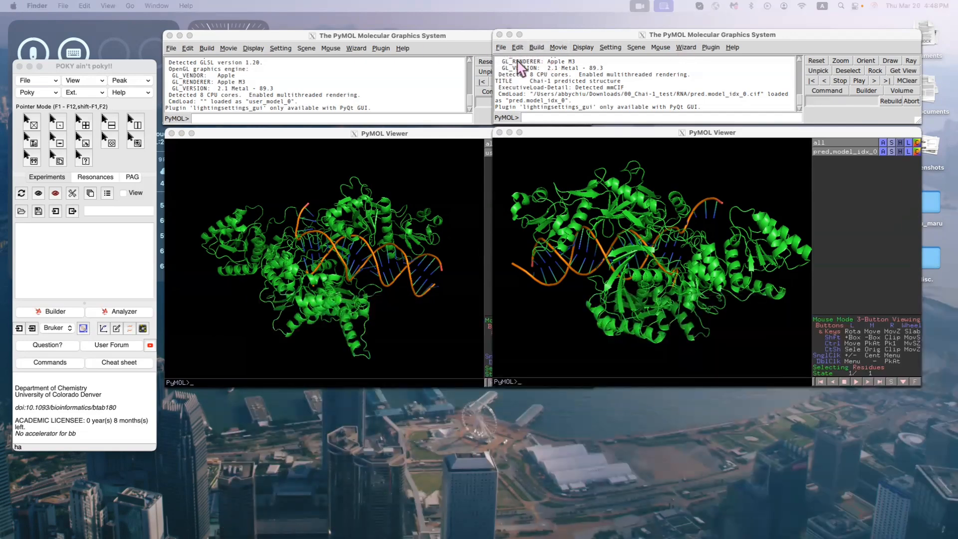
- Close both PyMOL sessions showing the BOLTZ-1 and CHAI-1 models of the protein–RNA–DNA complex
left_click(170, 36)
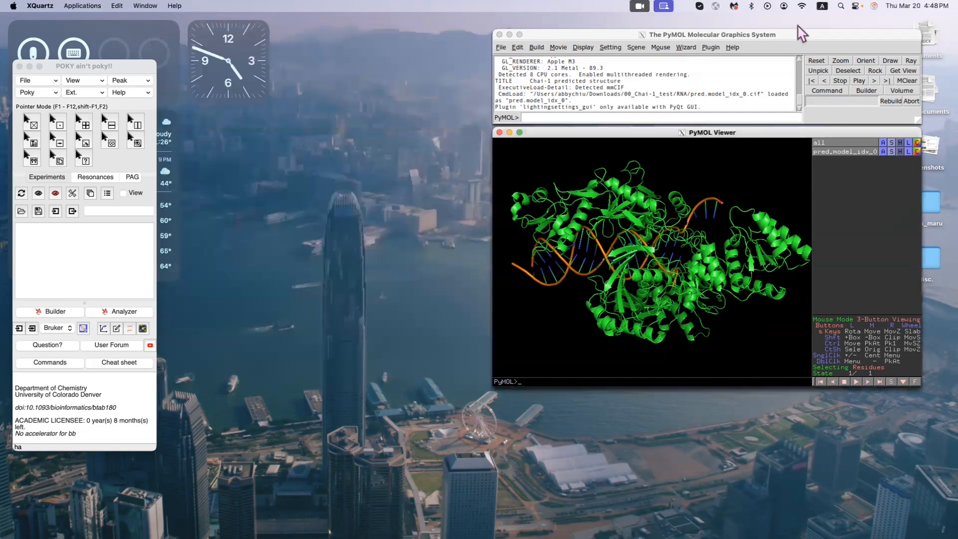
left_click_drag(574, 40, 527, 96)
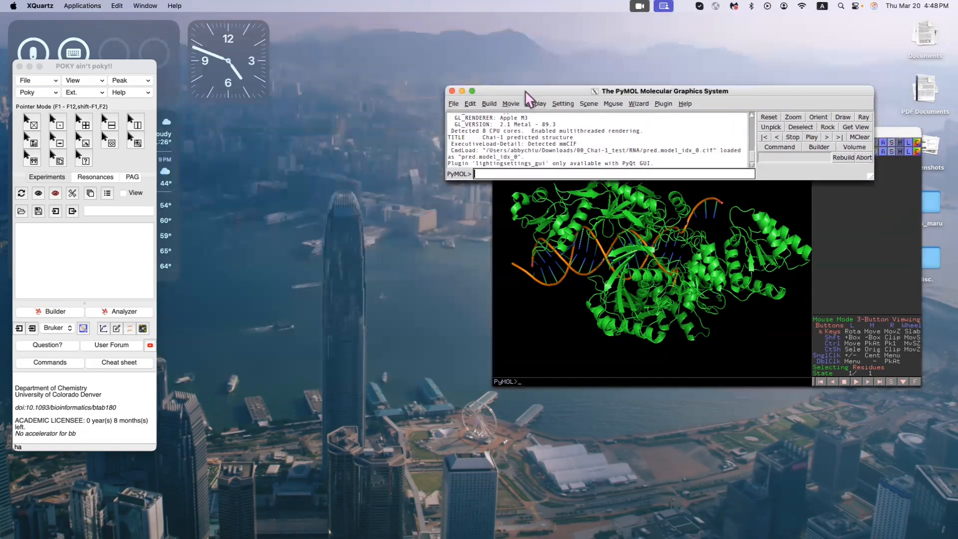
left_click(452, 91)
- Start a new BOLTZ-1 prediction in POKY with the bz command and bring its molecule selection dialog into view
left_click(79, 255)
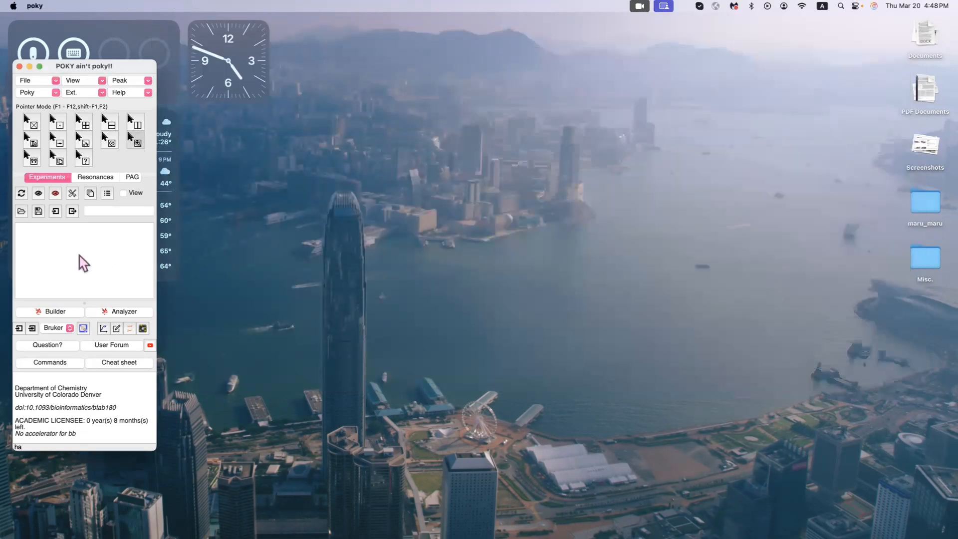
type("bz")
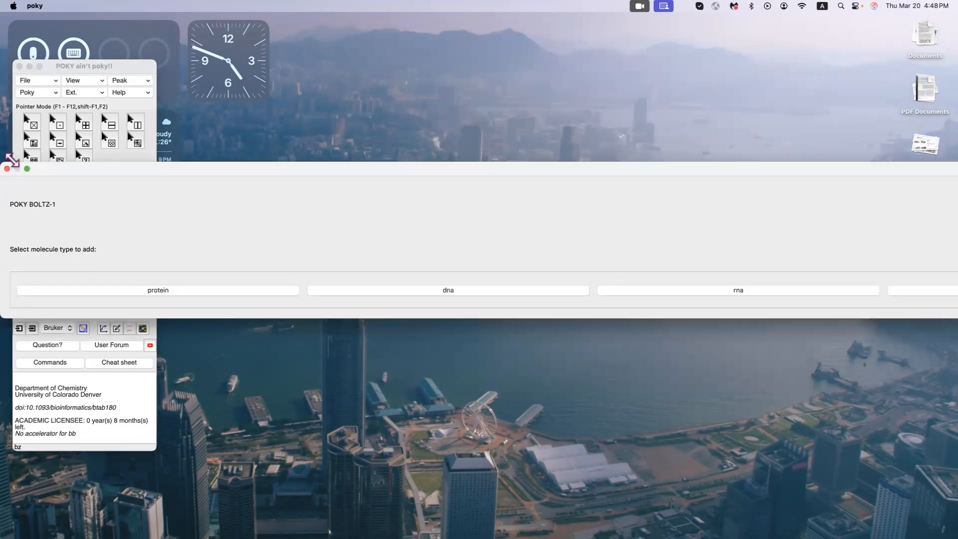
left_click_drag(815, 241, 249, 215)
left_click_drag(162, 198, 414, 196)
left_click_drag(499, 193, 249, 197)
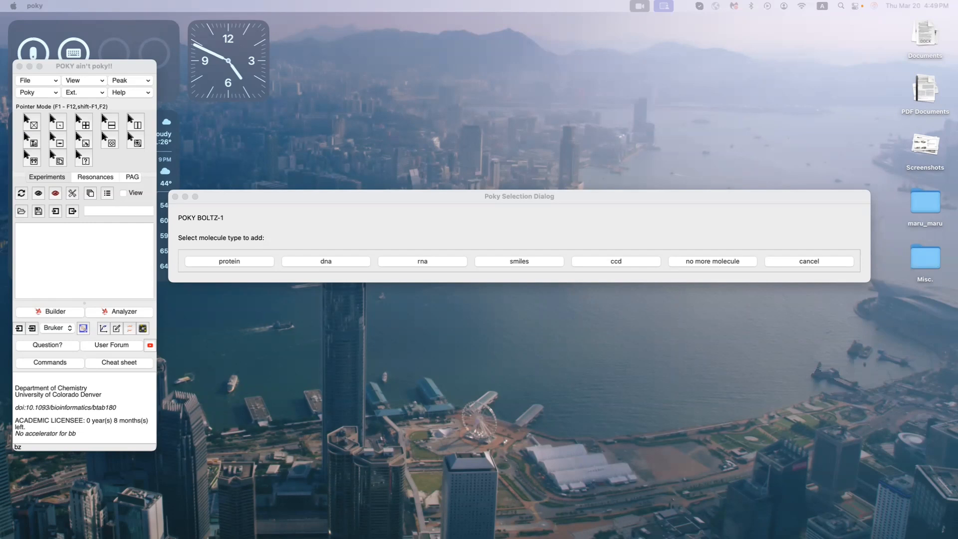
- Add the copied protein sequence beginning MGSSHYHHHHSSGLVPRGSHMAEKPISPTK as chain A of the BOLTZ-1 prediction
left_click(236, 261)
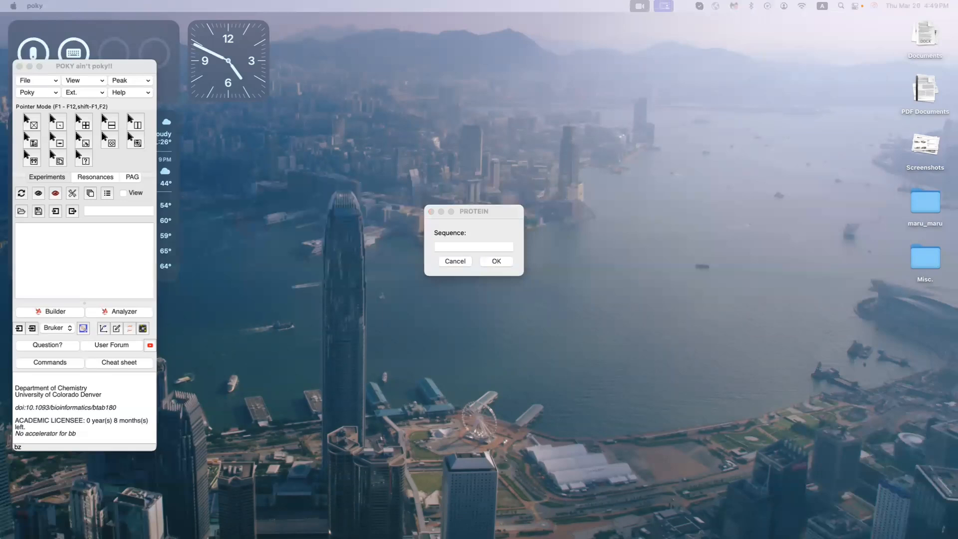
left_click(499, 246)
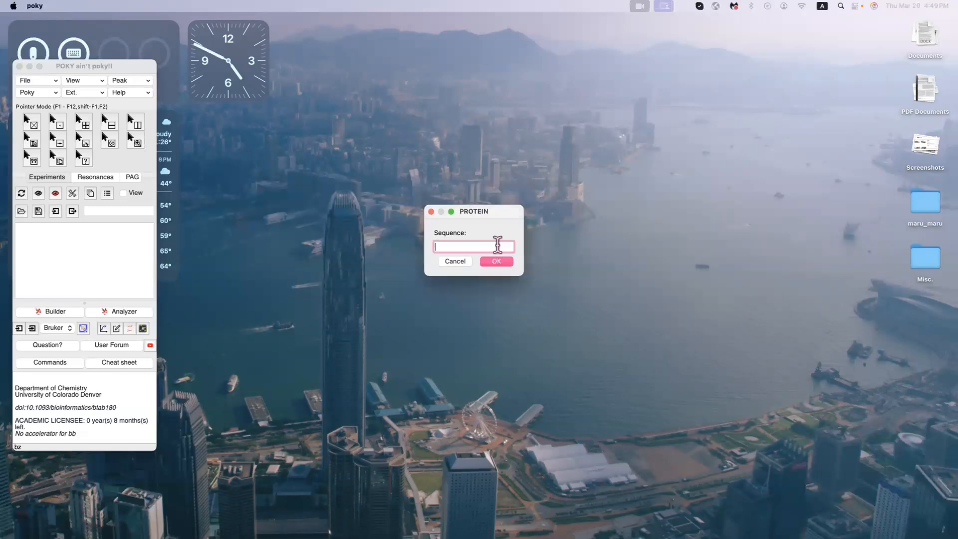
key("super+v")
left_click(497, 261)
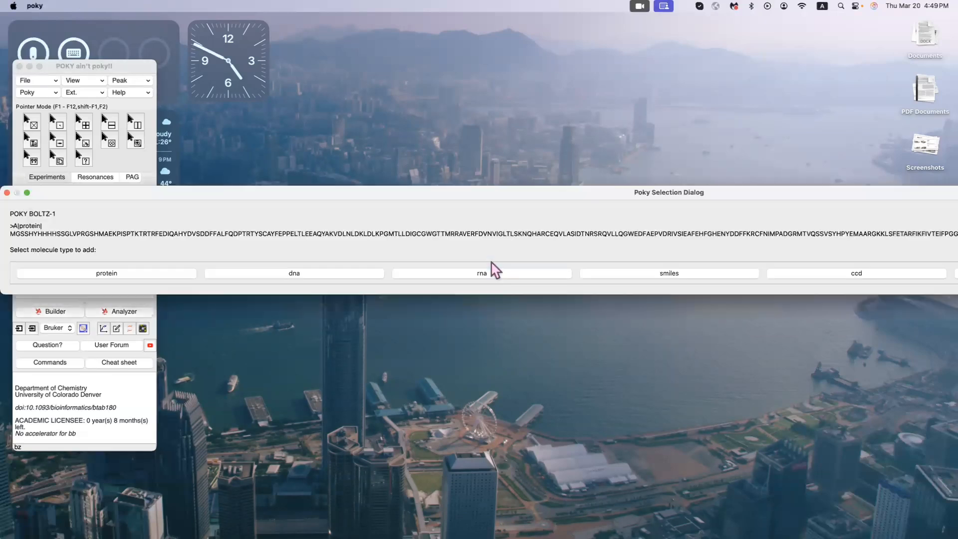
- Add a small-molecule ligand with the SMILES string CSC to the BOLTZ-1 prediction
left_click(621, 278)
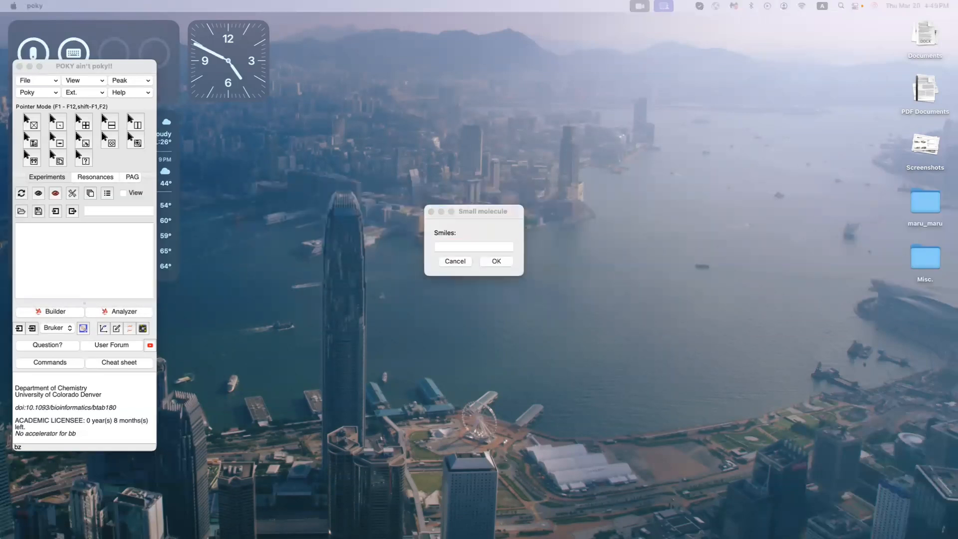
left_click(496, 247)
type("CSC")
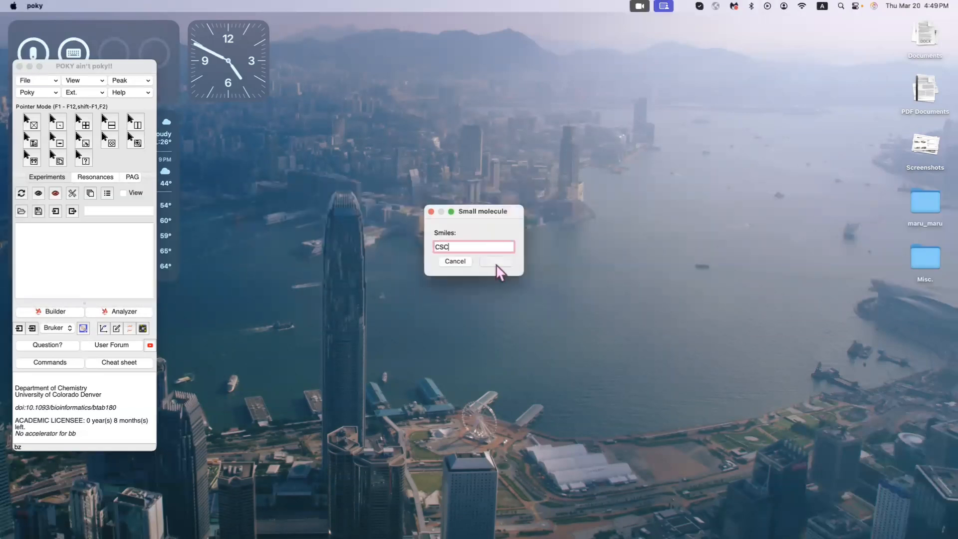
left_click(497, 265)
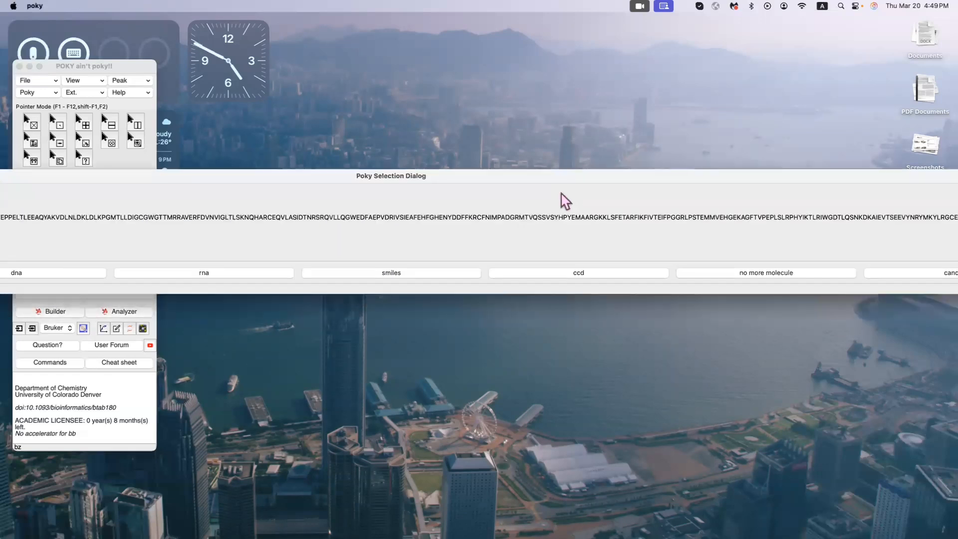
- Run the BOLTZ-1 prediction with the Protein-Ligand folder inside 00_Boltz-1_test as output and open the completed model in PyMOL
left_click(737, 273)
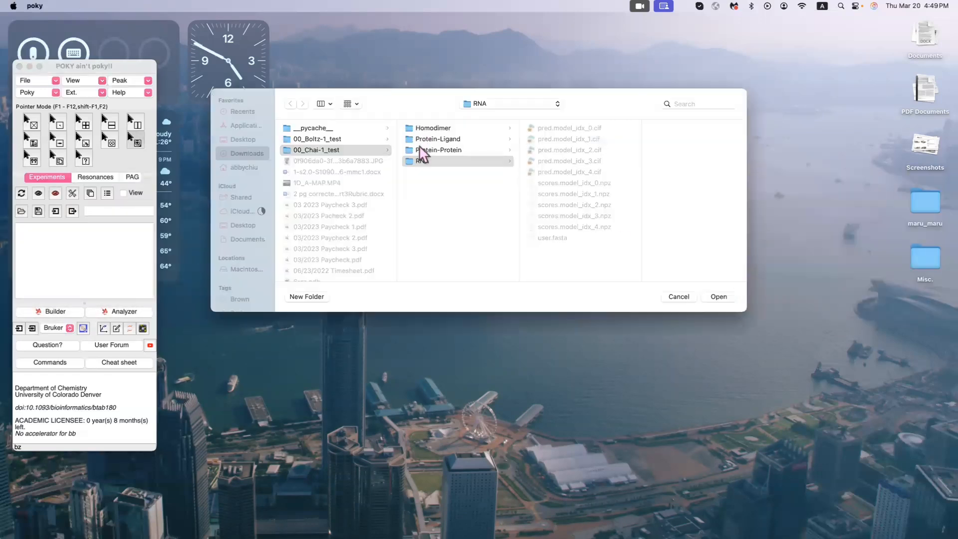
left_click(345, 141)
left_click(448, 142)
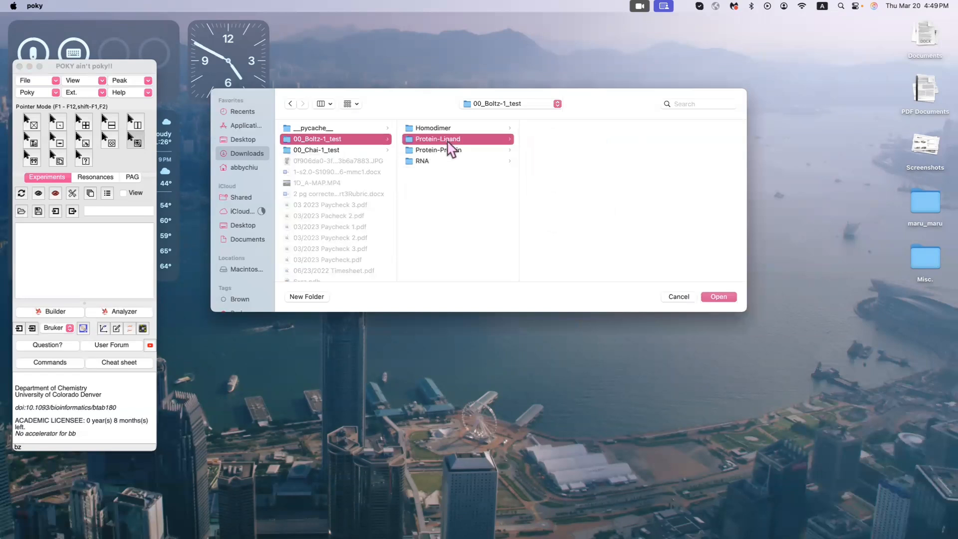
left_click(719, 298)
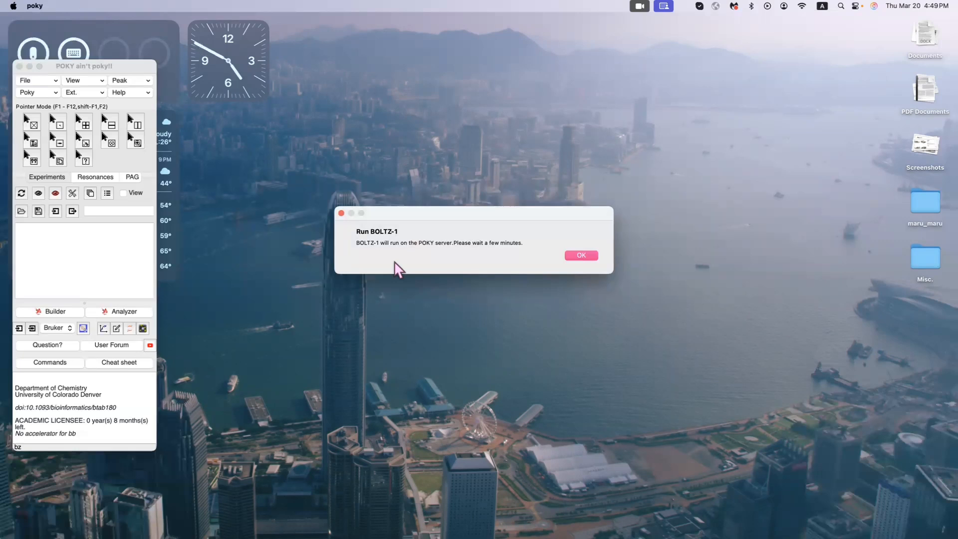
left_click(579, 256)
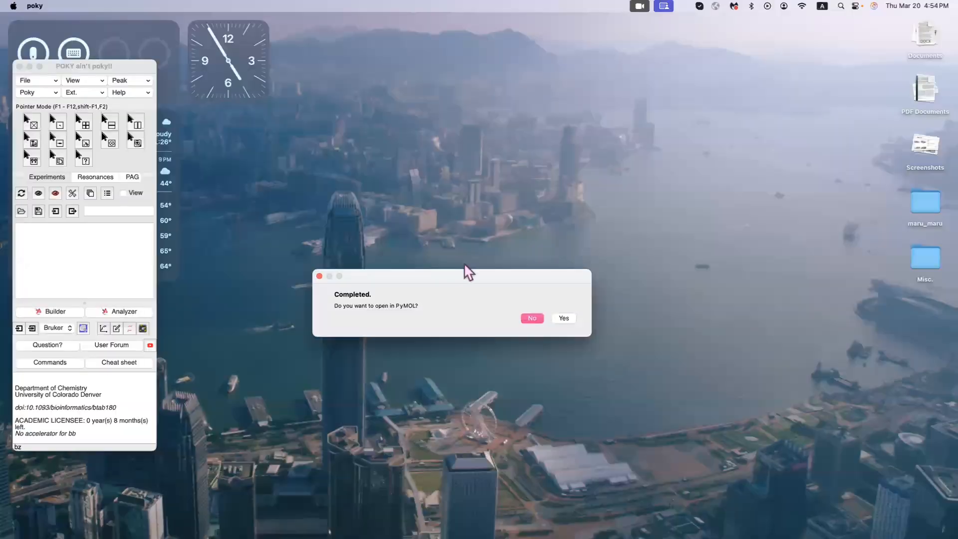
left_click_drag(458, 275, 510, 262)
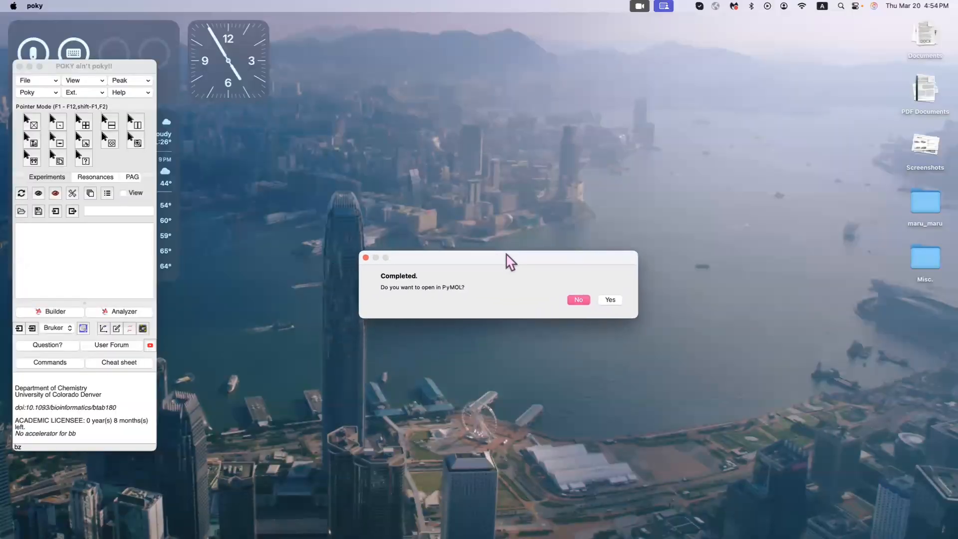
left_click(610, 300)
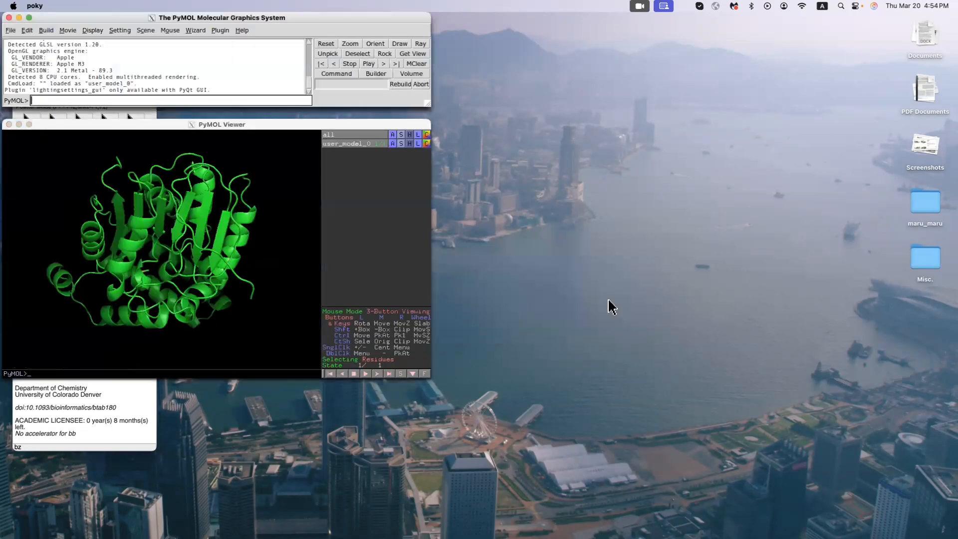
- Place the PyMOL windows beside the POKY window and rotate and zoom the BOLTZ-1 protein–ligand model to examine the ligand site
left_click_drag(209, 127, 364, 124)
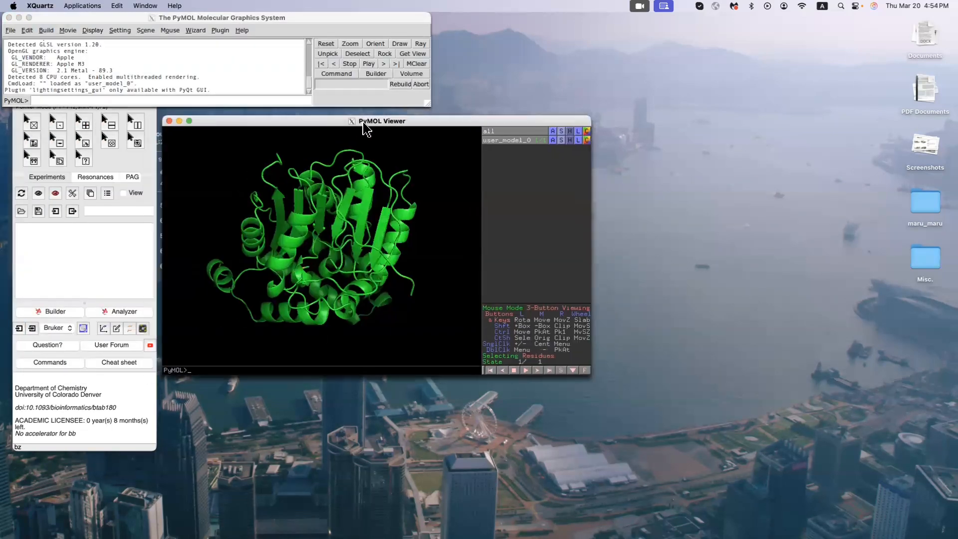
left_click_drag(349, 19, 504, 24)
left_click(408, 255)
left_click_drag(322, 255, 294, 321)
scroll(299, 322, "up", 5)
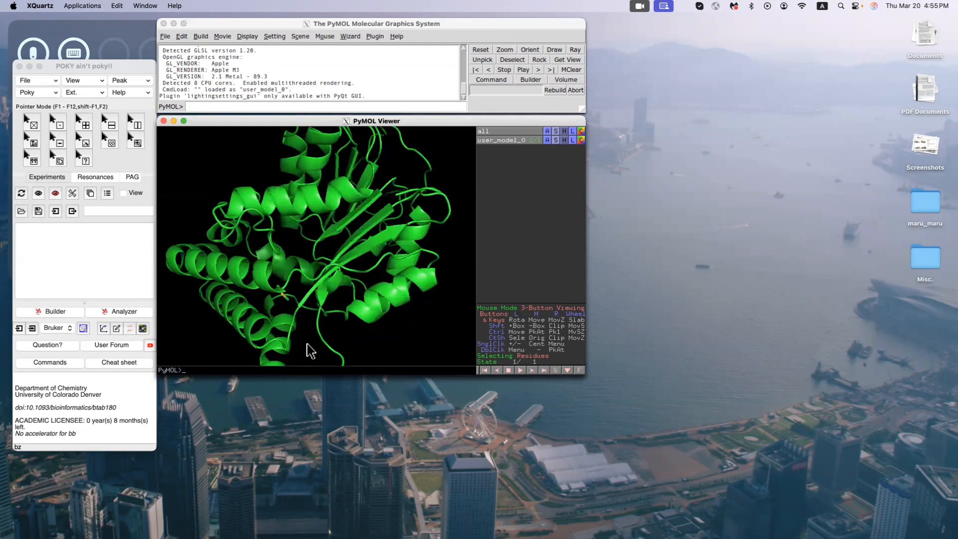
scroll(374, 336, "down", 5)
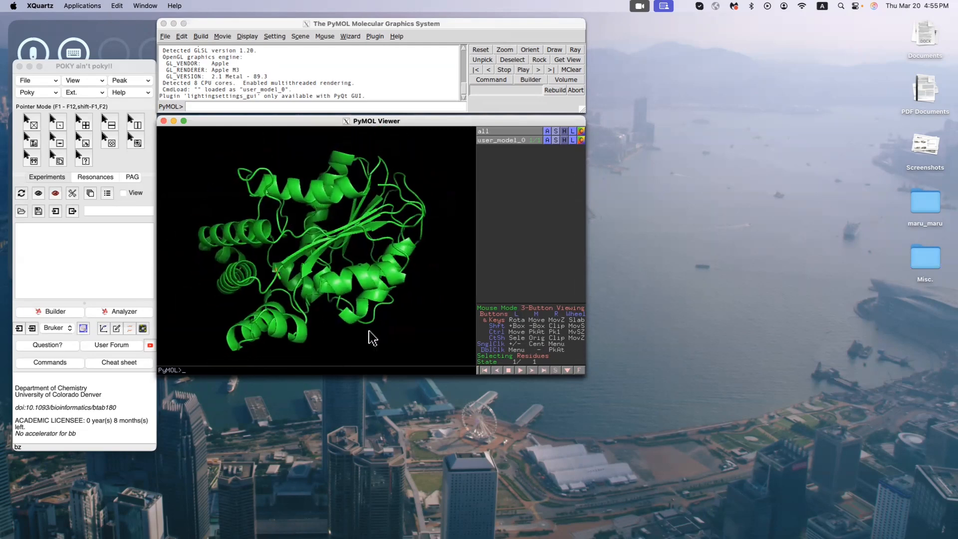
left_click_drag(331, 303, 303, 314)
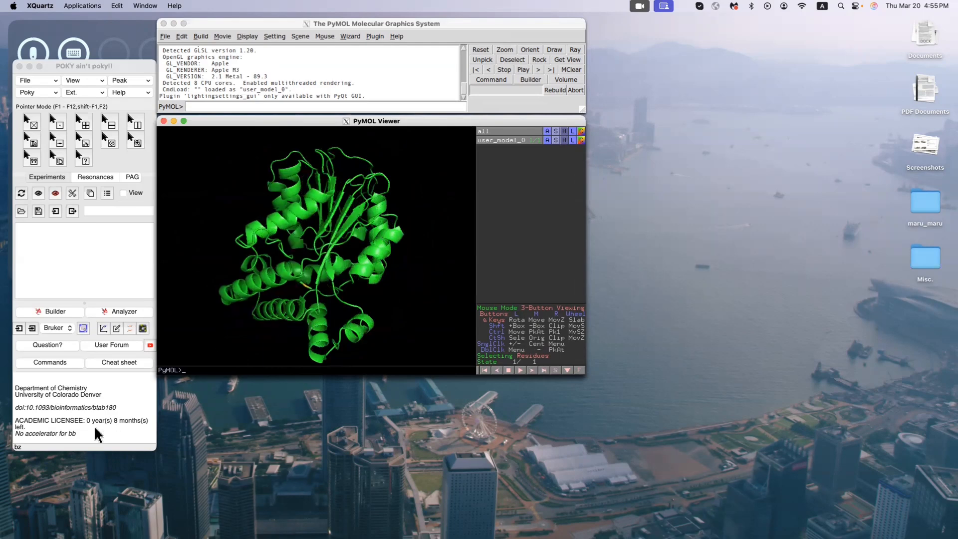
- Start a new CHAI-1 prediction in POKY with the ha command and bring its molecule selection dialog into view
left_click(85, 437)
key("h")
key("a")
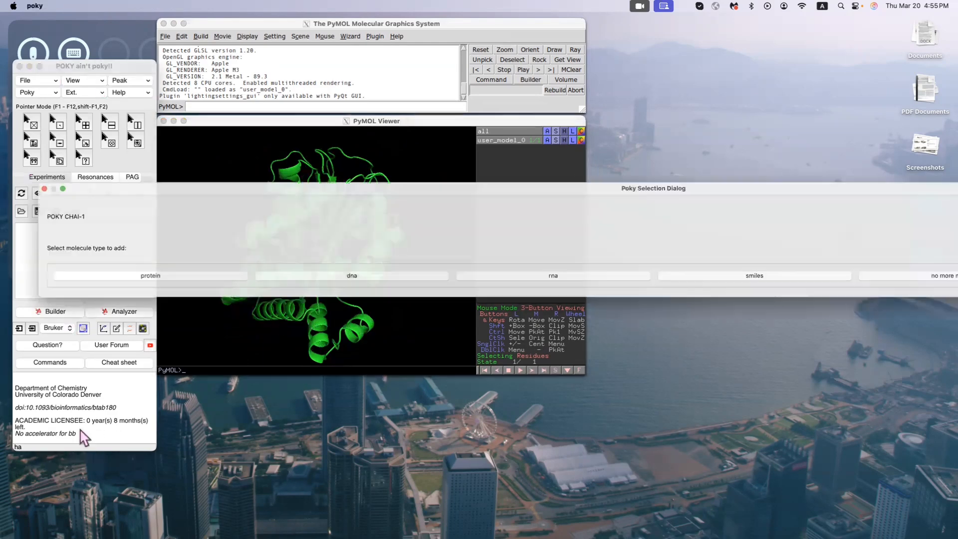
left_click_drag(12, 181, 235, 199)
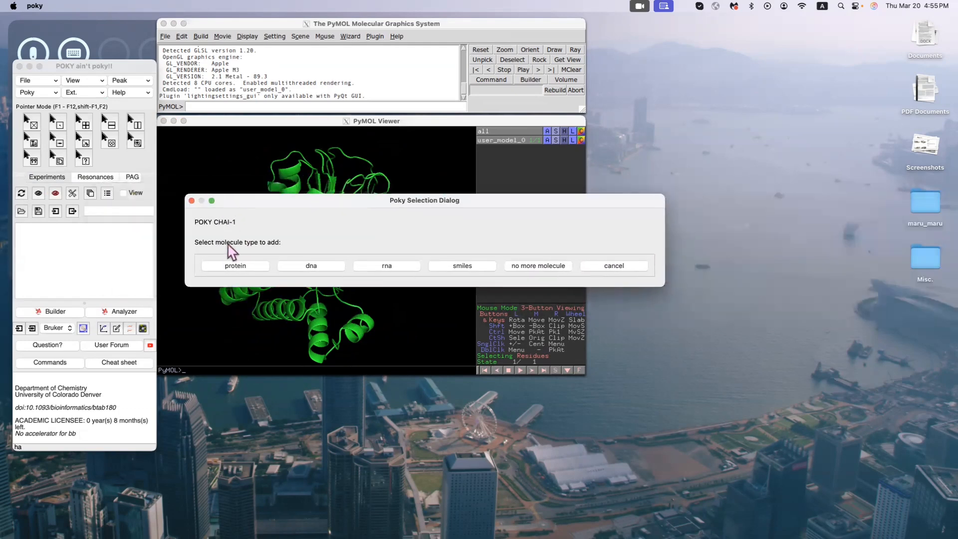
- Add the copied protein sequence beginning MGSSHYHHHHSSGLVPRGSHMAEKPISPTK and a small-molecule ligand with the SMILES string CSC to the CHAI-1 prediction
left_click(236, 267)
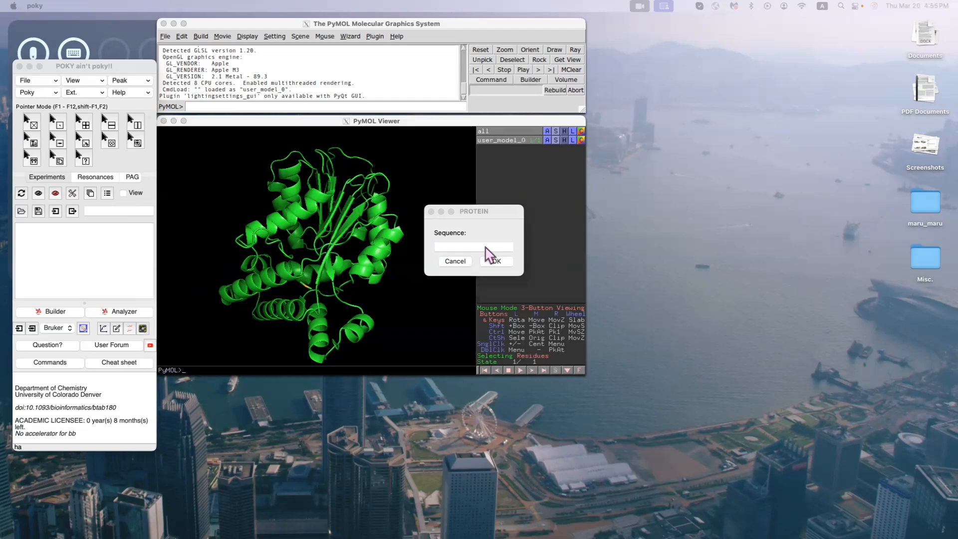
key("super+v")
left_click(496, 261)
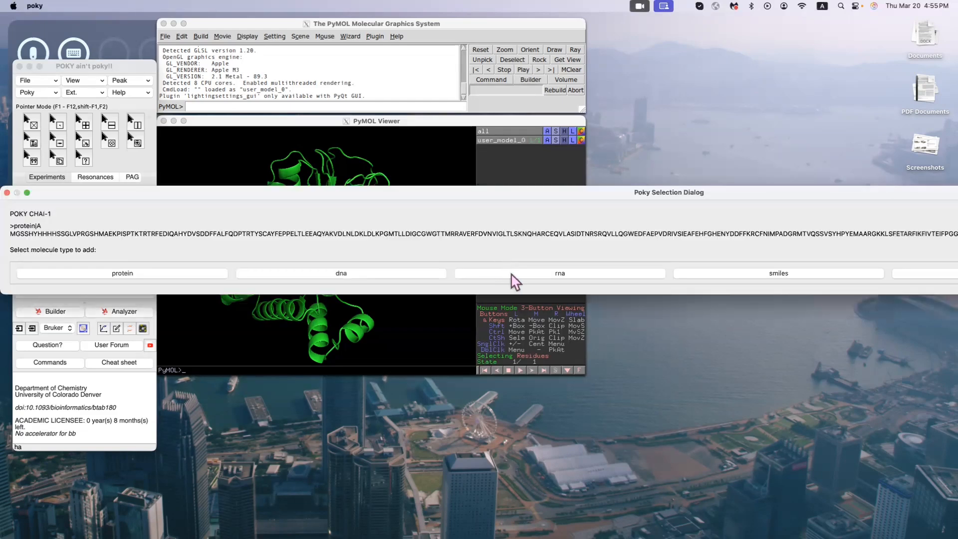
left_click(733, 275)
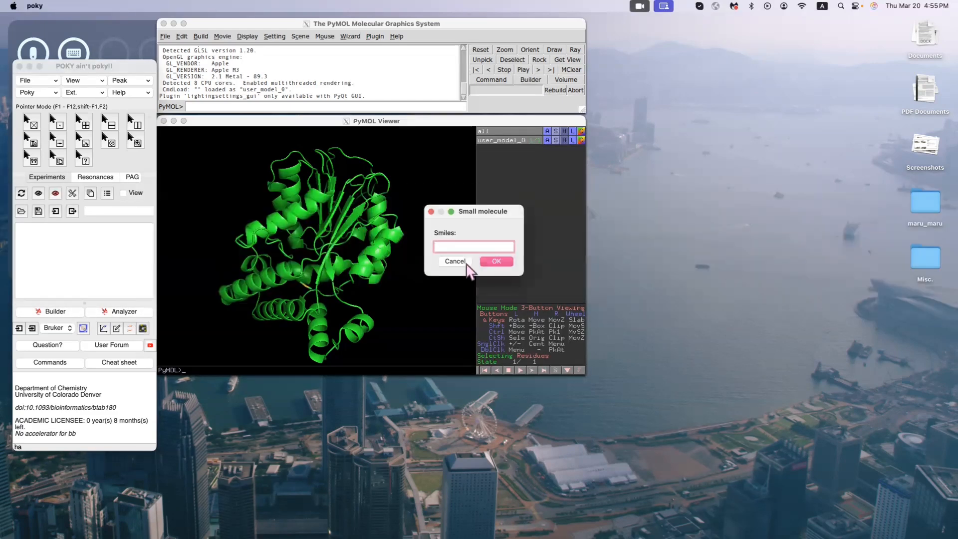
type("CSC")
left_click(500, 262)
- Run the CHAI-1 prediction with the Protein-Ligand folder inside 00_Chai-1_test as output and open the completed model in PyMOL
left_click_drag(756, 186, 265, 201)
left_click(432, 296)
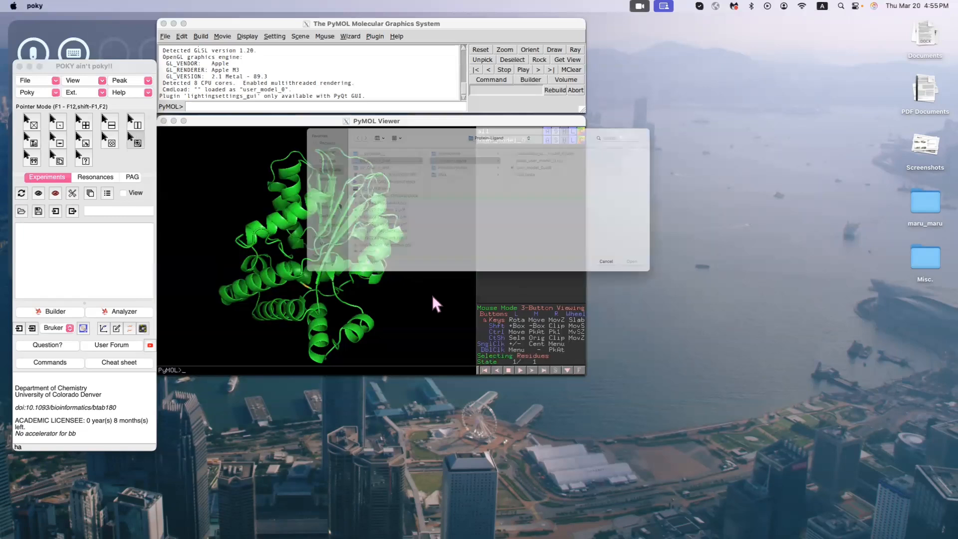
left_click(332, 149)
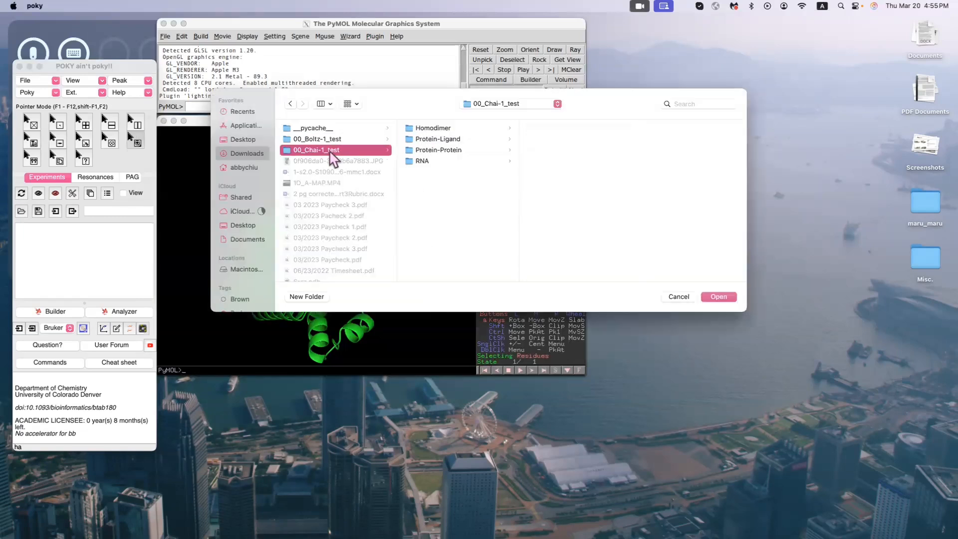
left_click(434, 140)
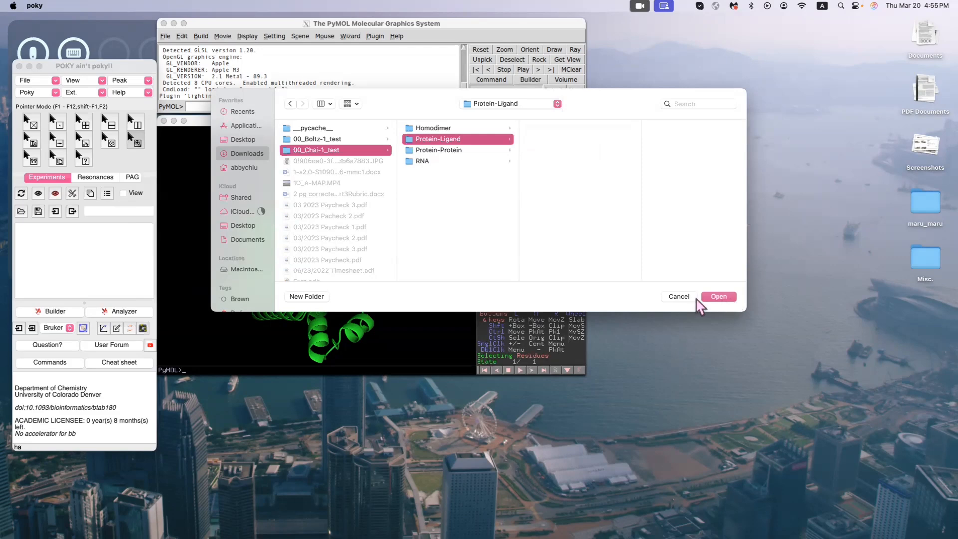
left_click(718, 297)
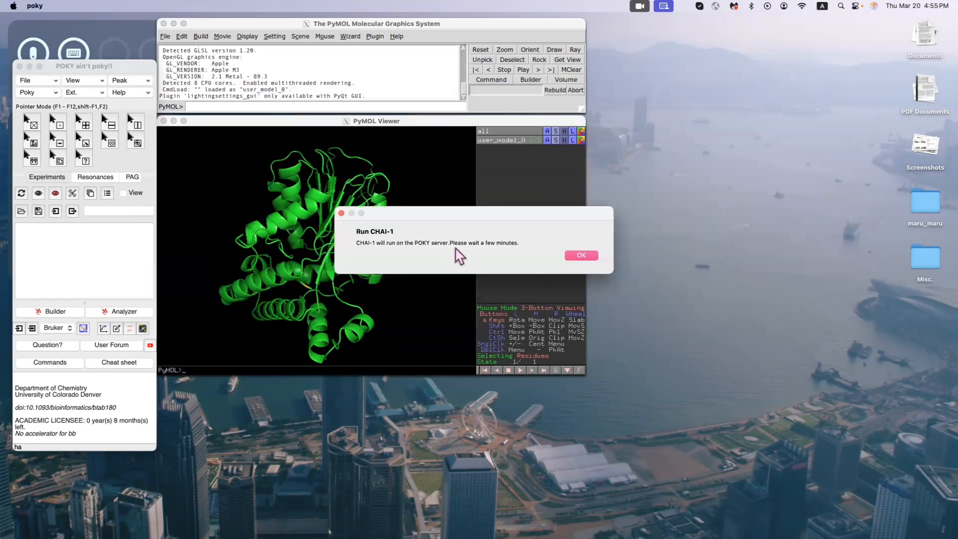
left_click(581, 256)
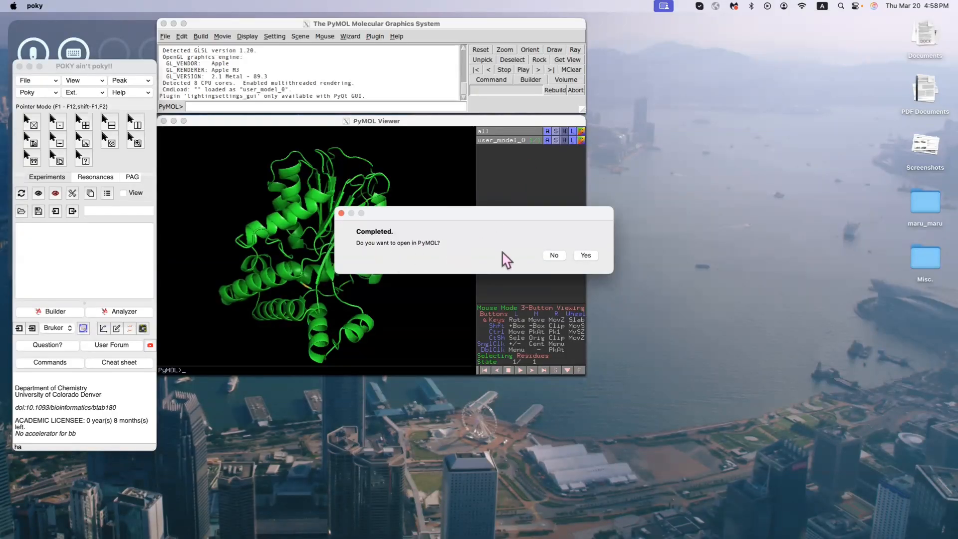
left_click(586, 256)
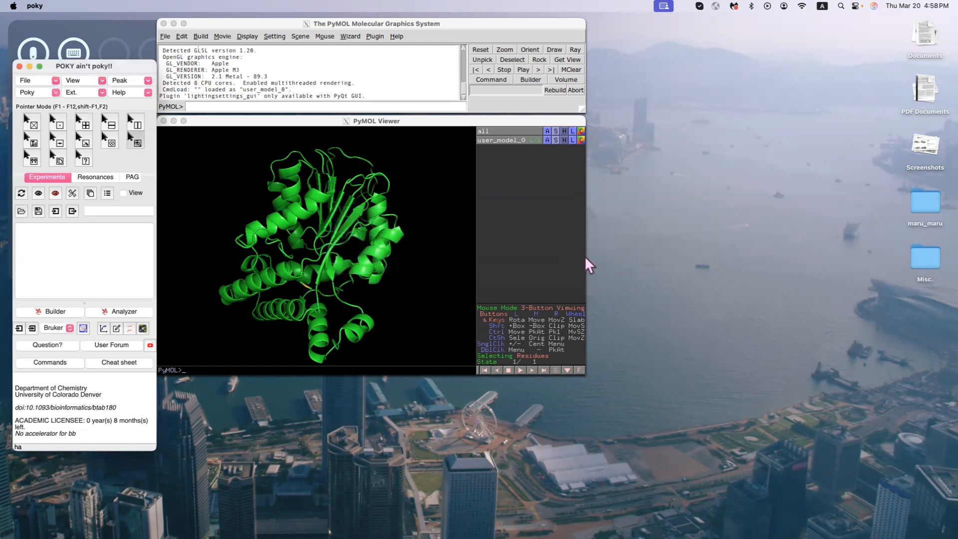
- Arrange the CHAI-1 PyMOL windows beside the BOLTZ-1 ones and rotate both protein–ligand models to compare the ligand's placement
left_click_drag(273, 128, 697, 120)
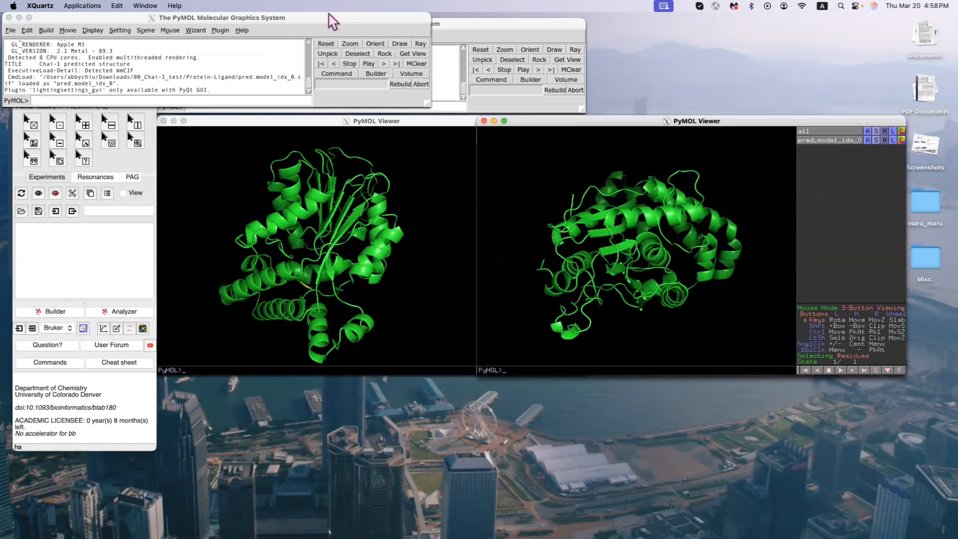
left_click_drag(331, 21, 803, 26)
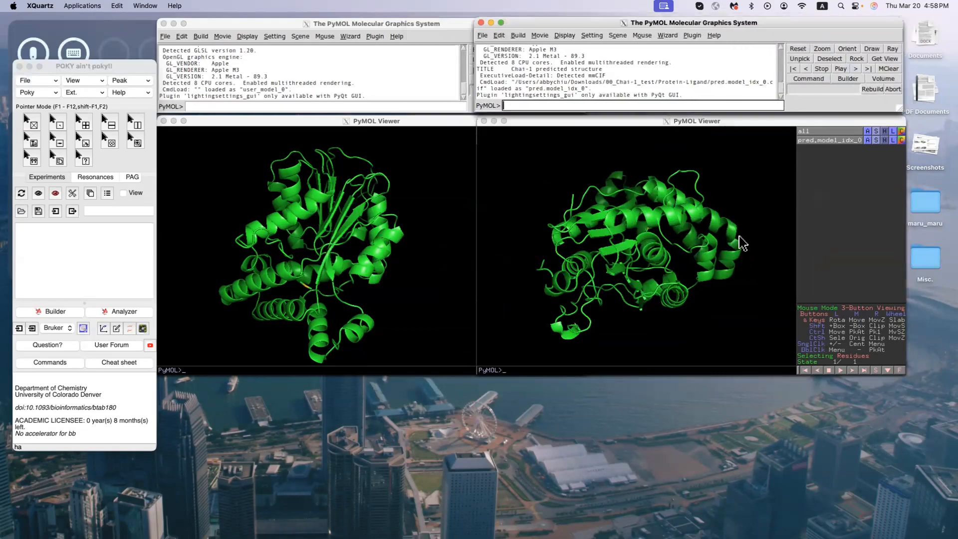
mouse_move(716, 244)
left_mouse_down()
mouse_move(662, 242)
mouse_move(672, 225)
mouse_move(702, 239)
left_mouse_up()
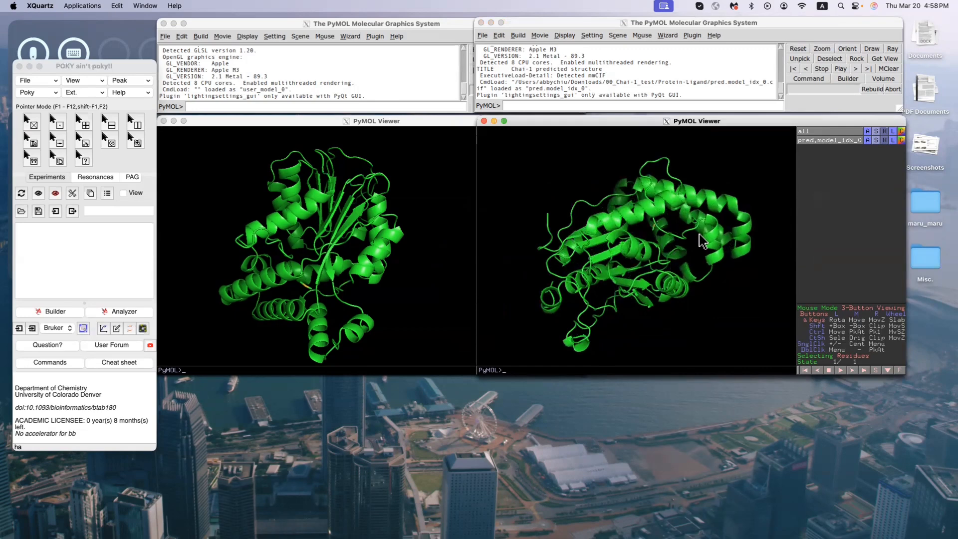
left_click_drag(719, 306, 529, 284)
left_click(311, 269)
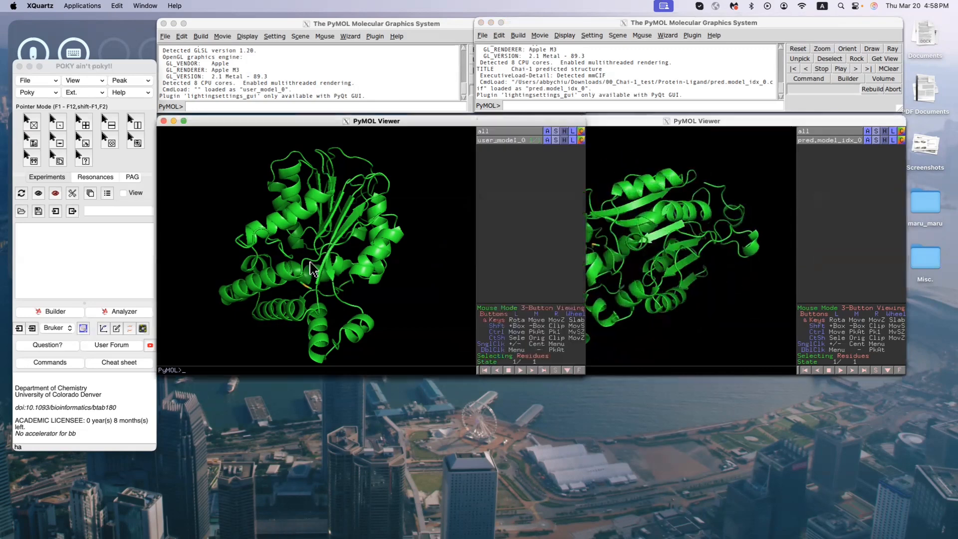
left_click_drag(325, 232, 369, 218)
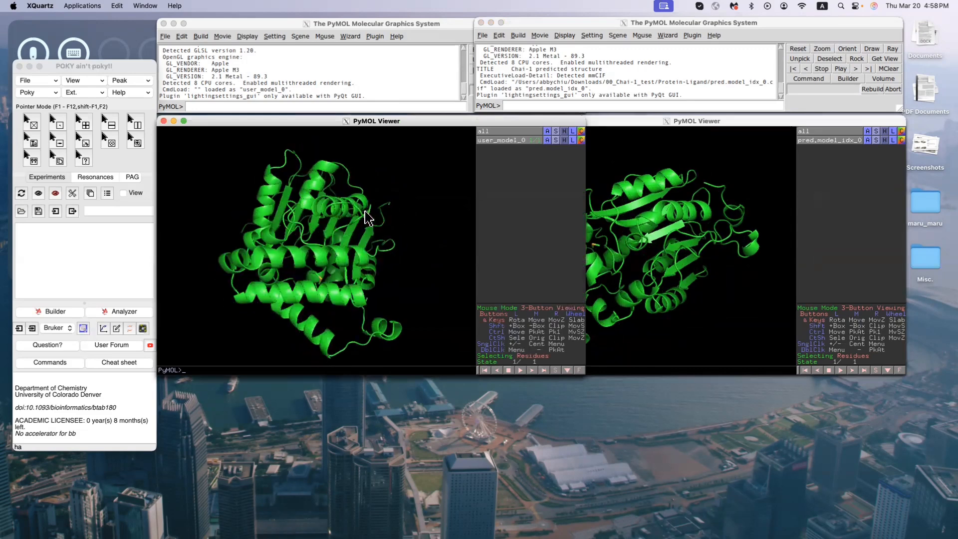
left_click(684, 310)
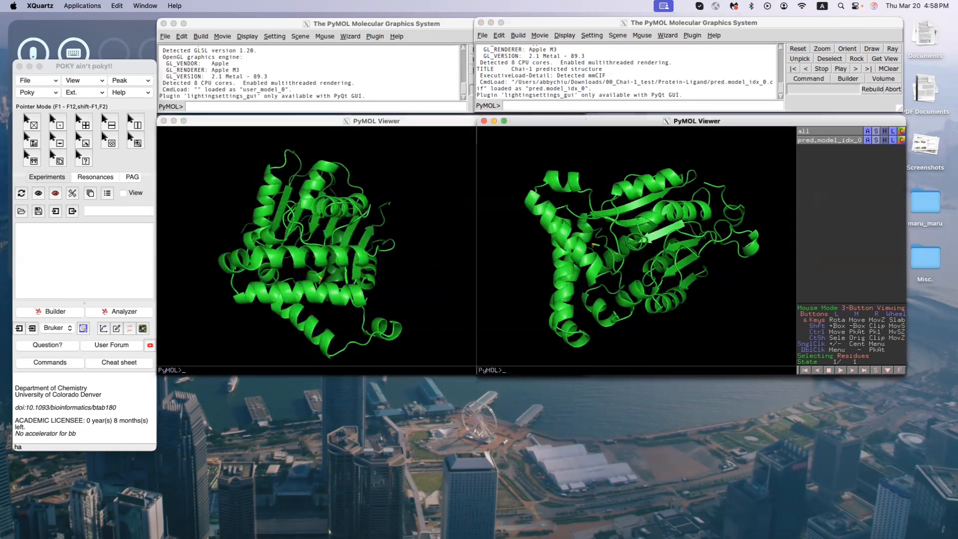
- Examine in Finder the output files in the Protein-Ligand folders of 00_Chai-1_test and 00_Boltz-1_test
left_click_drag(957, 296, 481, 299)
left_click(542, 346)
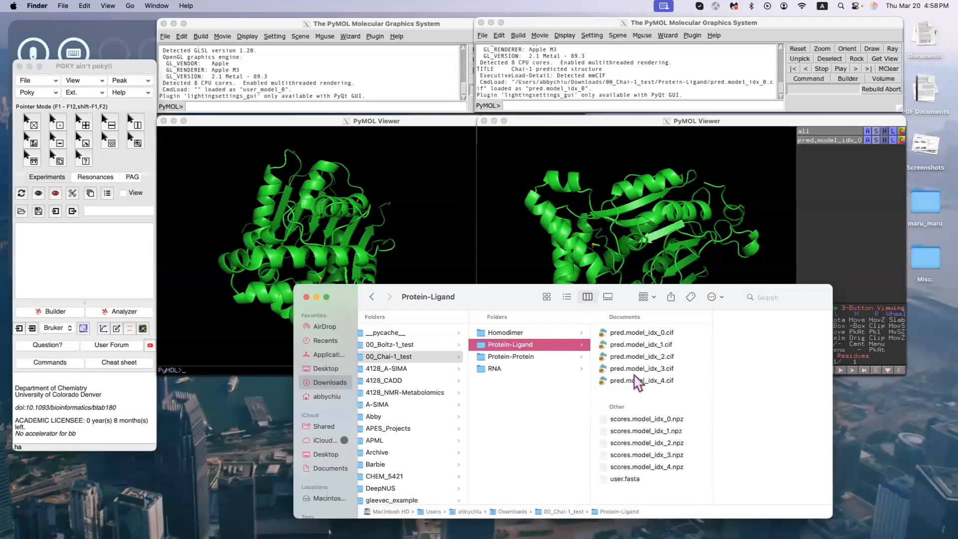
left_click(398, 345)
left_click(505, 346)
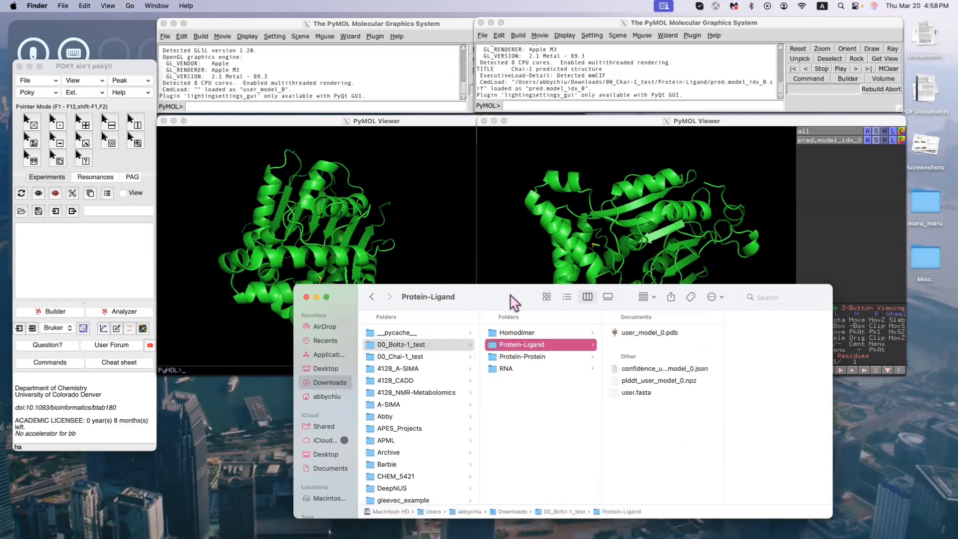
left_click_drag(487, 300, 957, 290)
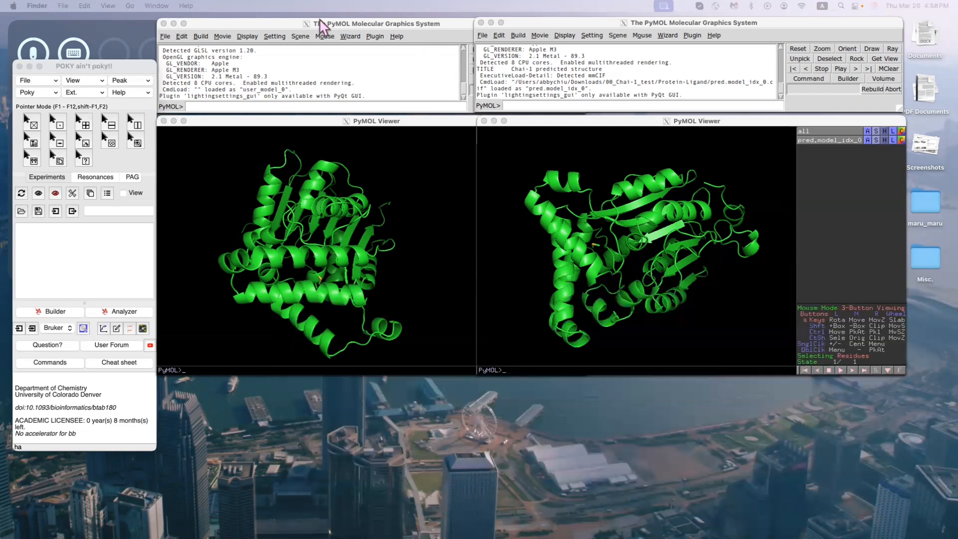
- Close both PyMOL sessions and start a new BOLTZ-1 prediction in POKY with the bz command, bringing its selection dialog into view
left_click(164, 24)
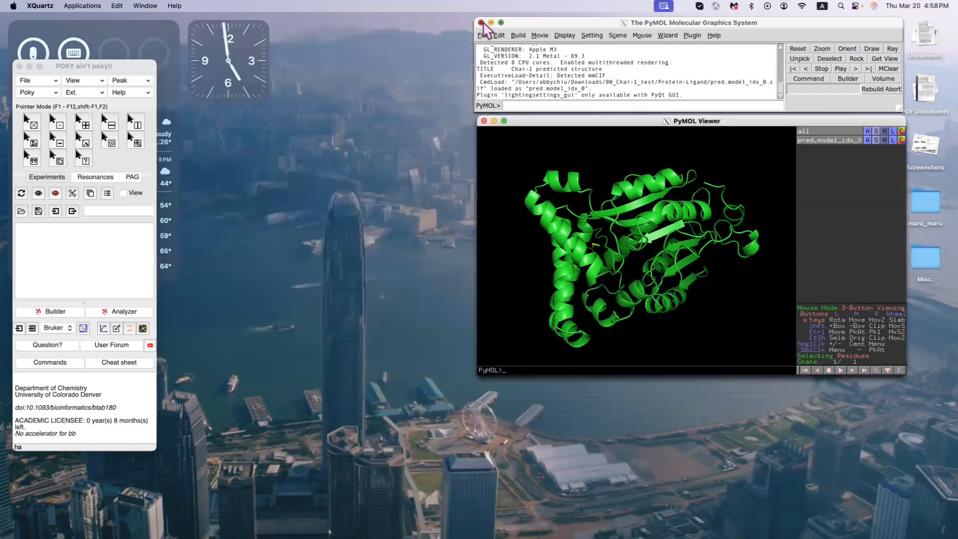
left_click(481, 23)
left_click(121, 253)
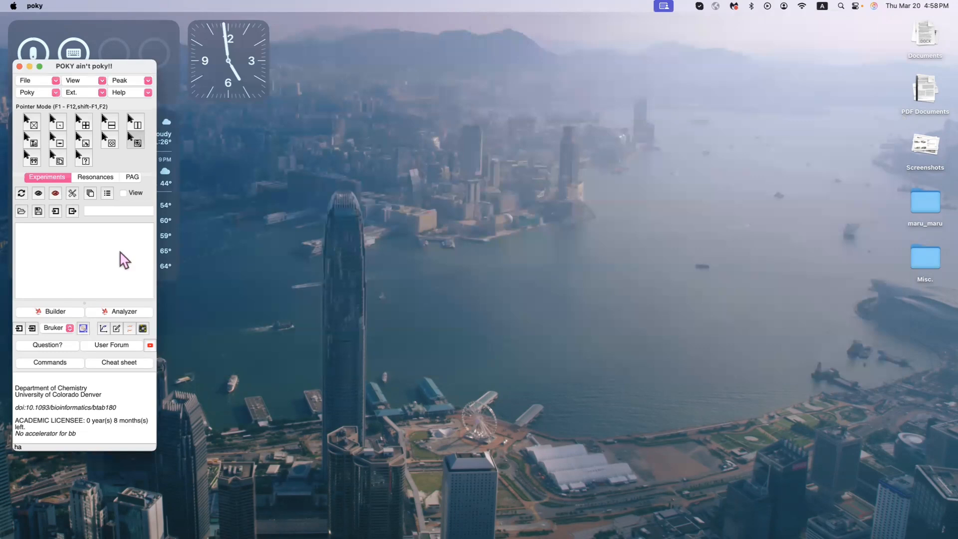
type("bz")
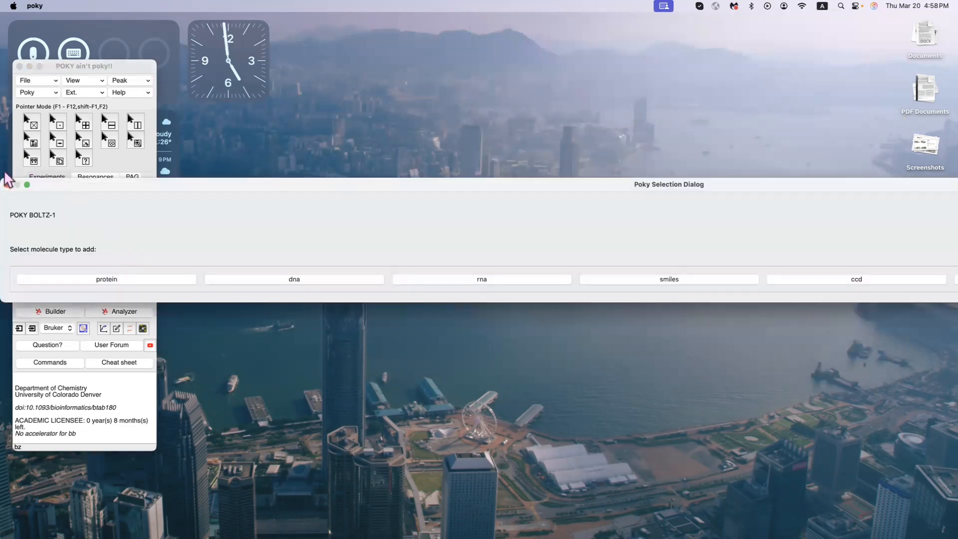
left_click_drag(12, 175, 246, 165)
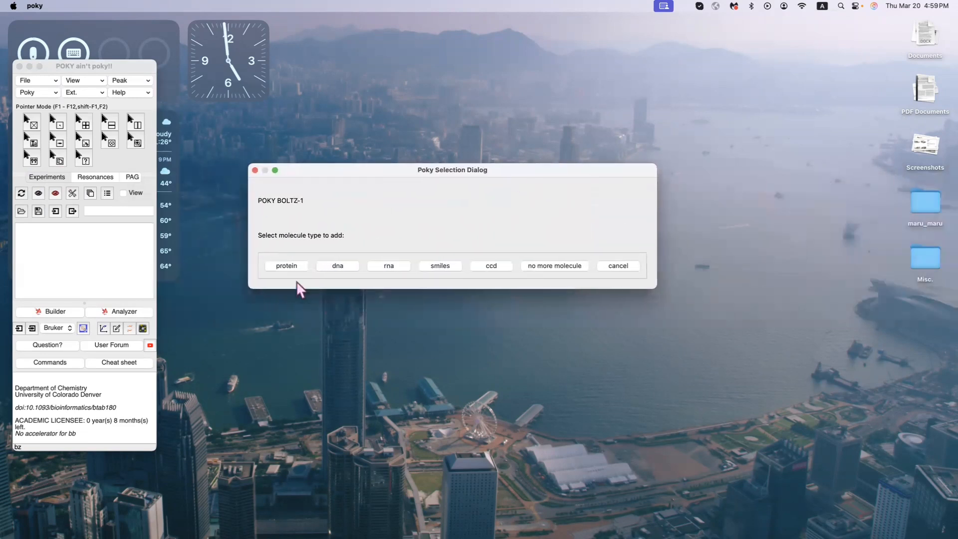
- Add the copied protein sequence beginning MDYKDDDDKATFSRQEFFQQLLQGCLLPTAQQG as the first protein of the BOLTZ-1 prediction
left_click(286, 267)
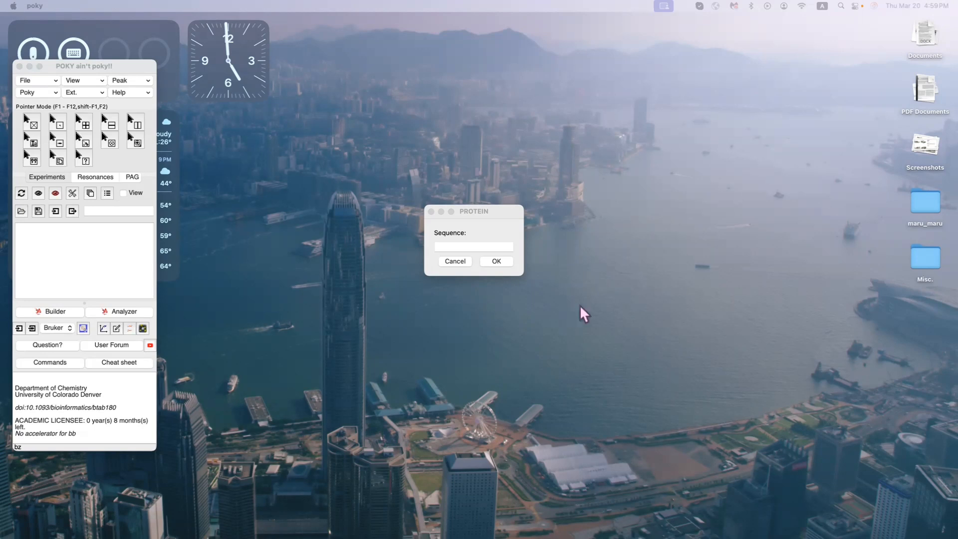
left_click(483, 246)
key("super+v")
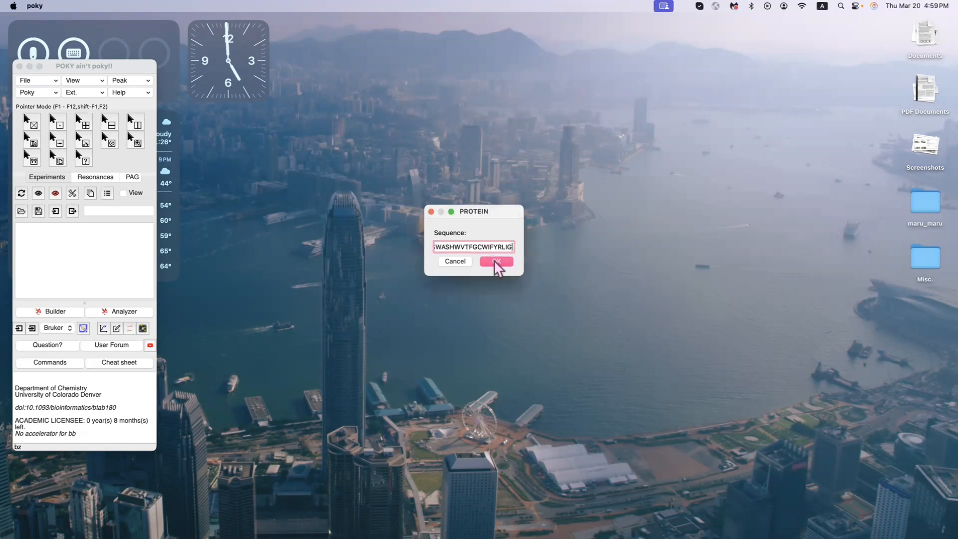
left_click(494, 261)
- Add the peptide sequence MHLKCKCHGLSGSCEVKTCWWS as the second protein of the BOLTZ-1 prediction, replacing the wrongly pasted sequence
left_click(100, 283)
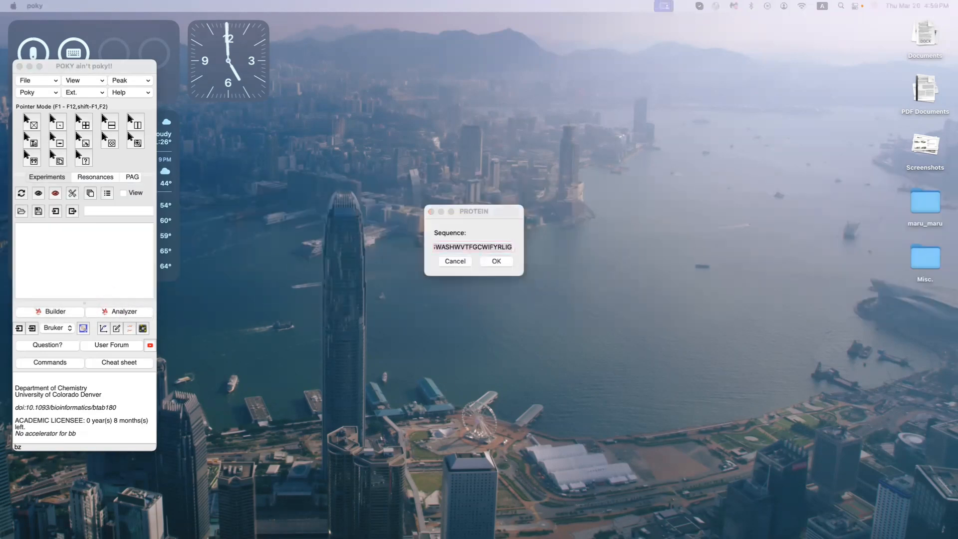
left_click(492, 245)
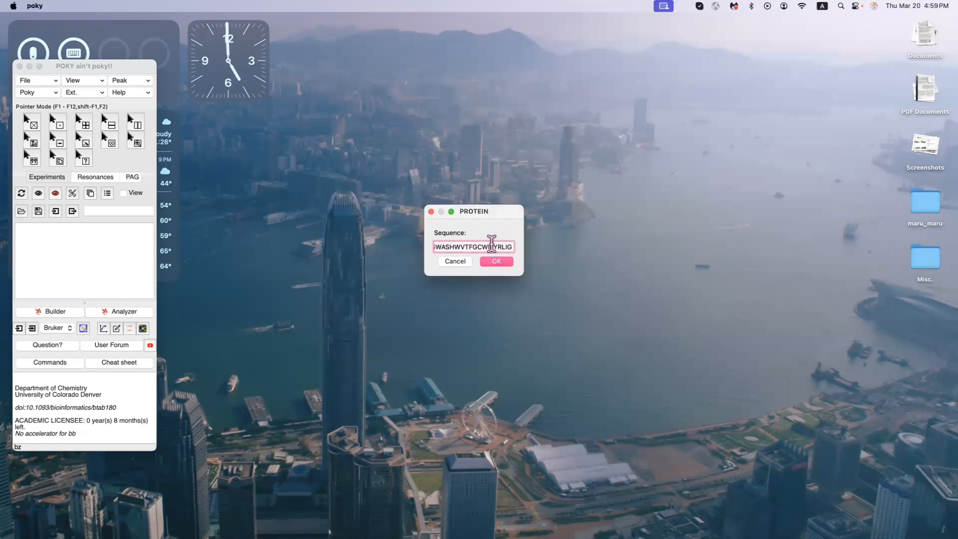
key("super+a")
key("BackSpace")
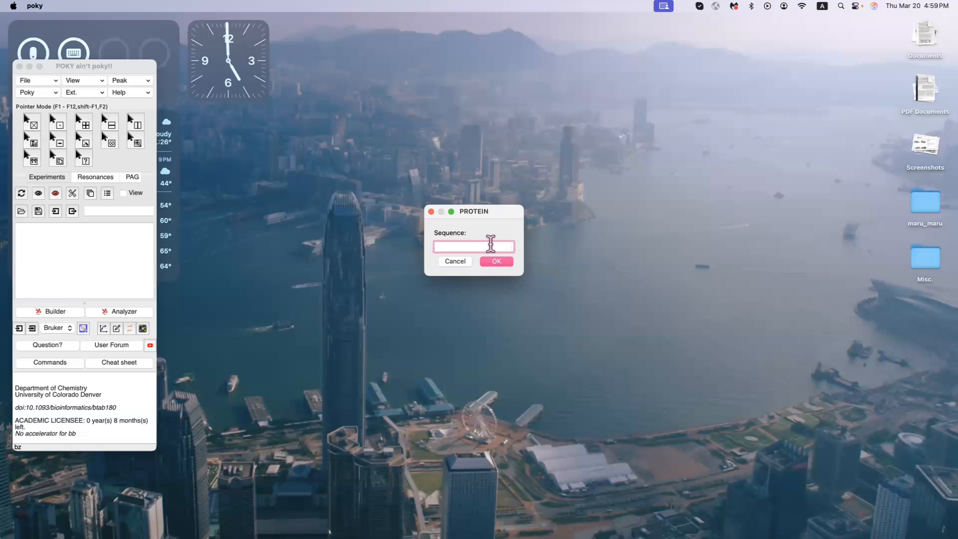
key("super+v")
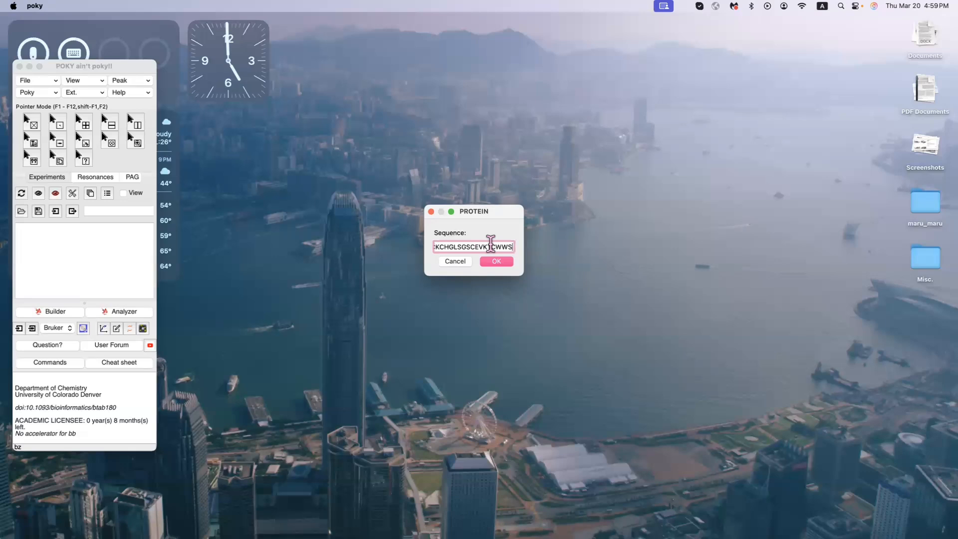
left_click(504, 265)
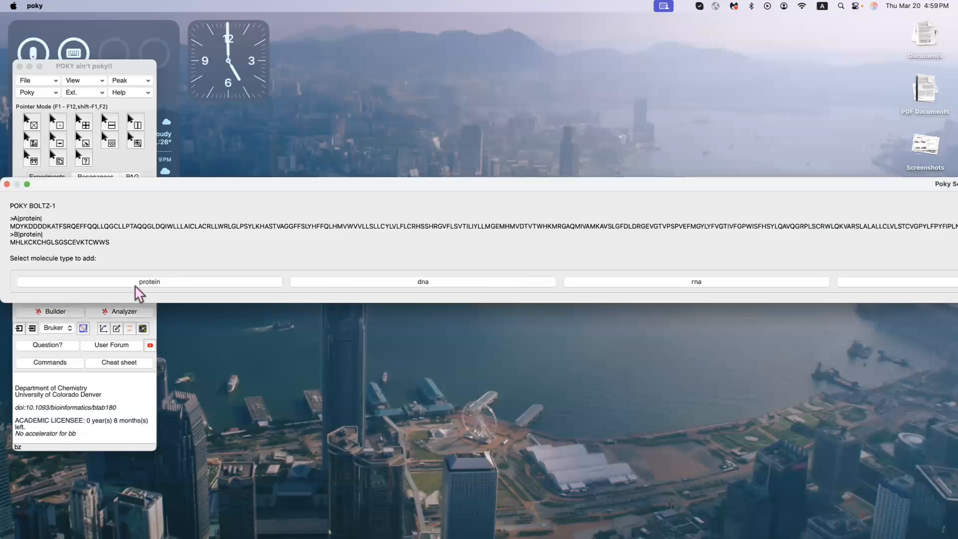
- Add the copied protein sequence beginning MGWSCIILFLVATARTGVHSDIHMTQSPASLS as the third protein of the BOLTZ-1 prediction
left_click(136, 286)
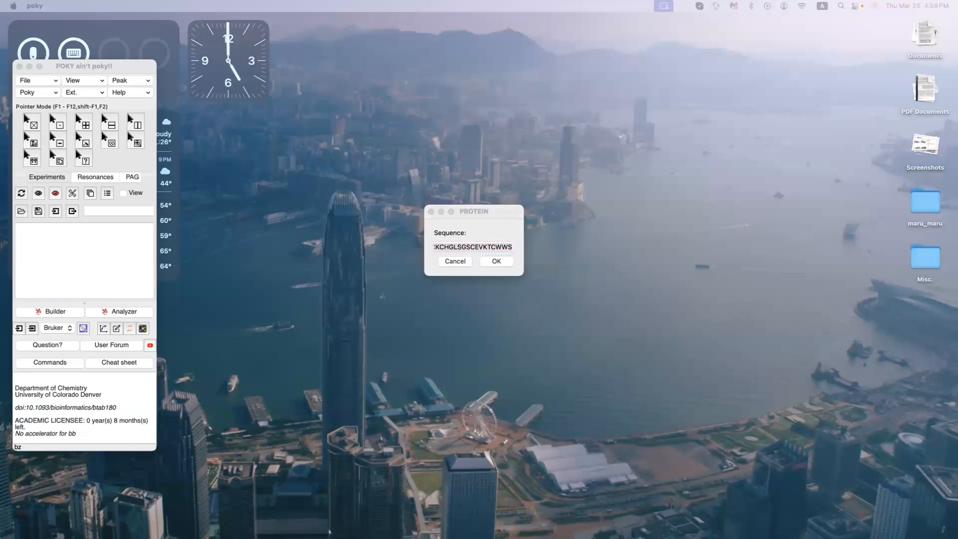
left_click(489, 247)
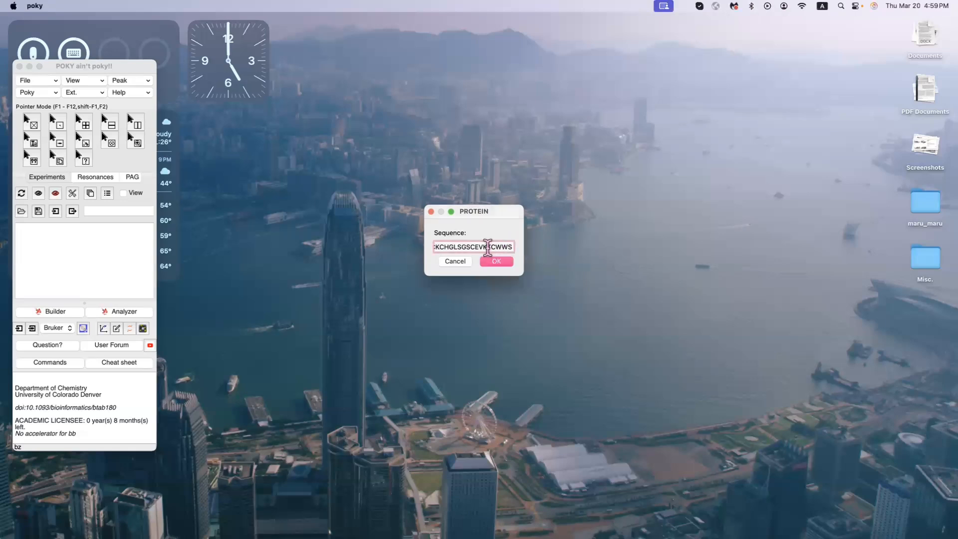
key("super+a")
key("BackSpace")
key("super+v")
left_click(497, 262)
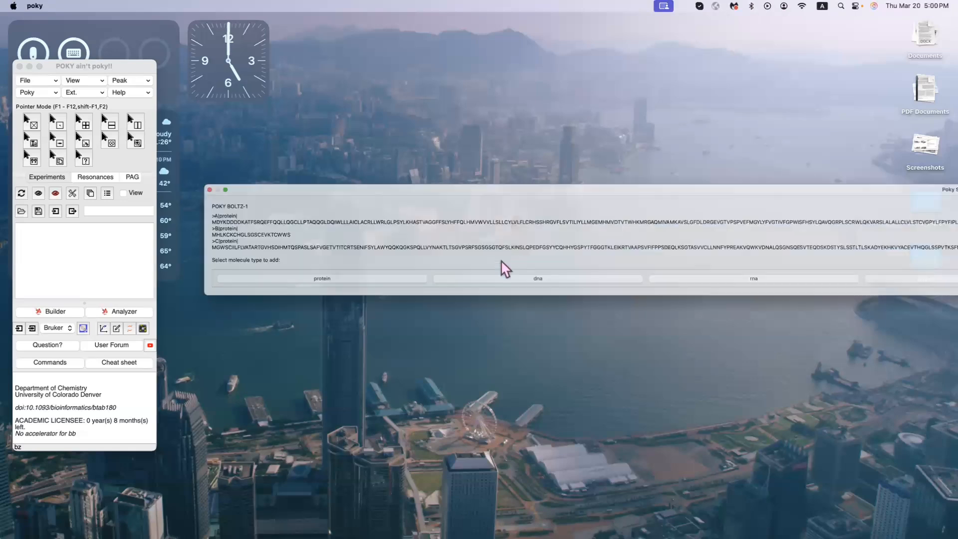
- Add the copied protein sequence beginning MGWSCIILFLVATATGVHSEIQLQQSGAELVKPG as the fourth protein of the BOLTZ-1 prediction
left_click(146, 290)
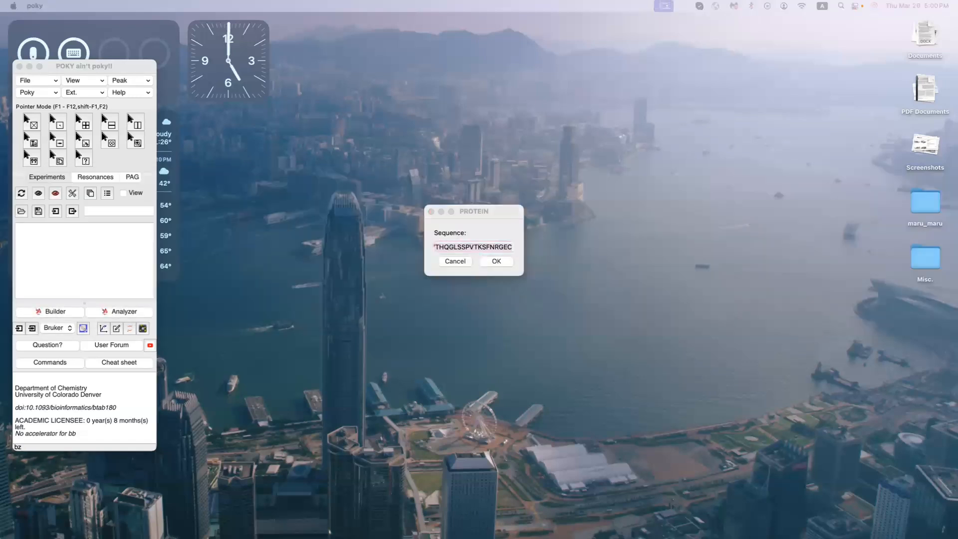
left_click(480, 246)
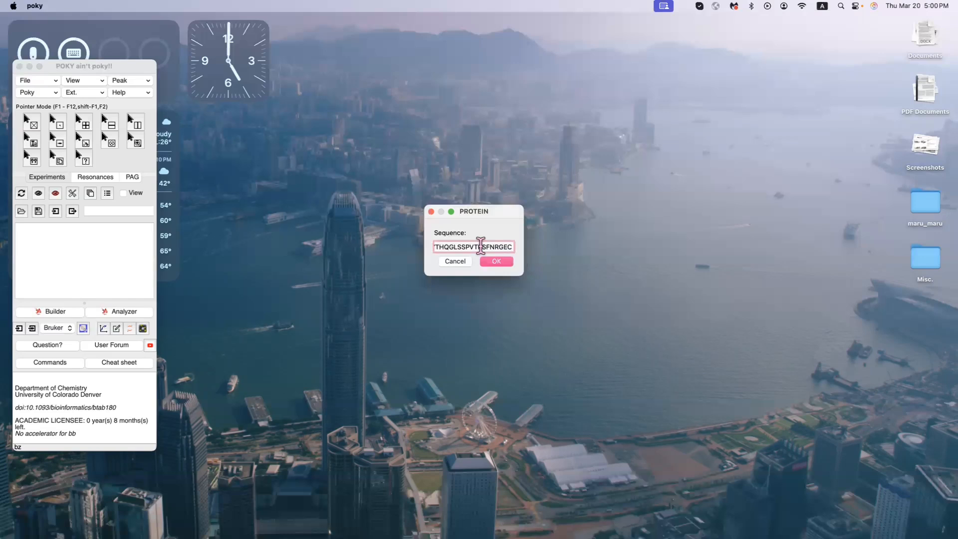
key("super+a")
key("BackSpace")
key("super+v")
left_click(499, 260)
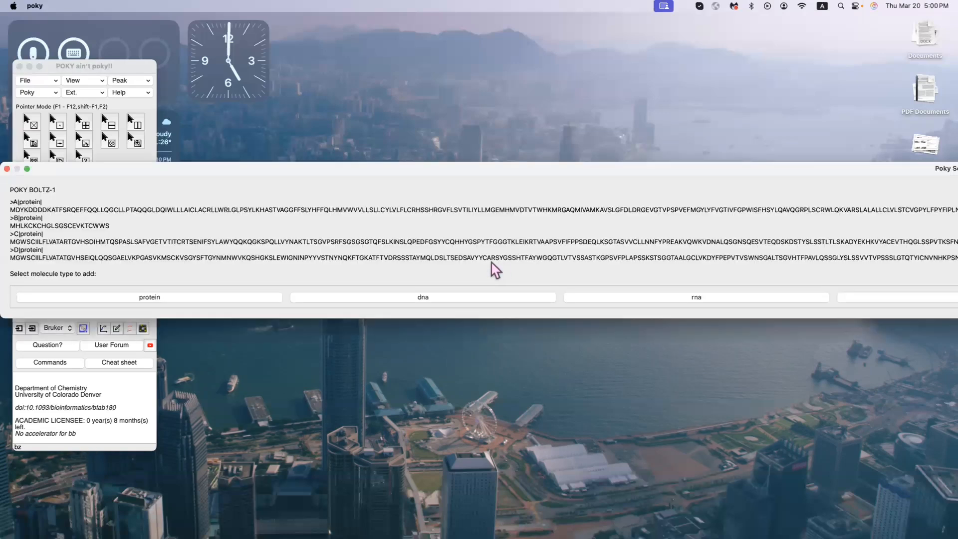
- Finish the molecule list and run BOLTZ-1 with the Protein-Protein folder of 00_Boltz-1_test as the output location
left_click_drag(764, 174, 146, 150)
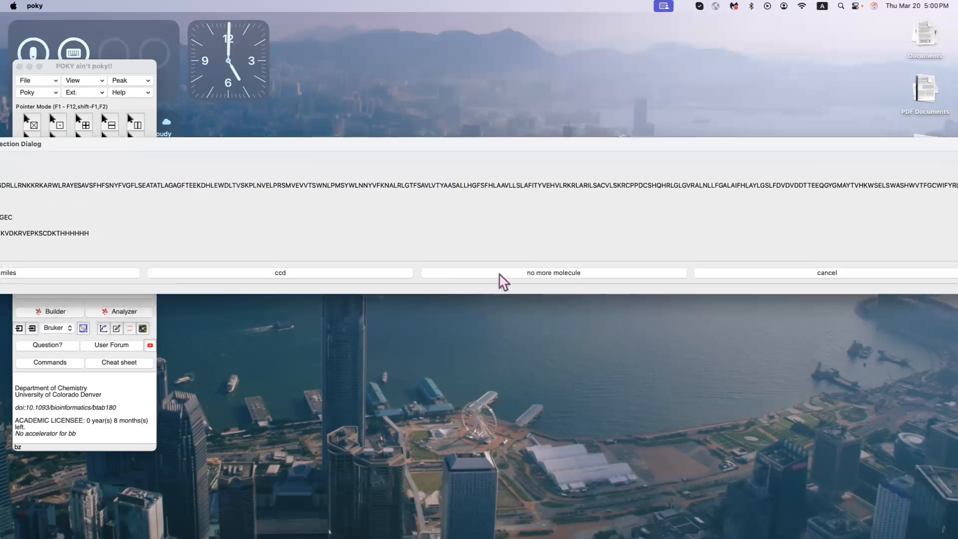
left_click(501, 273)
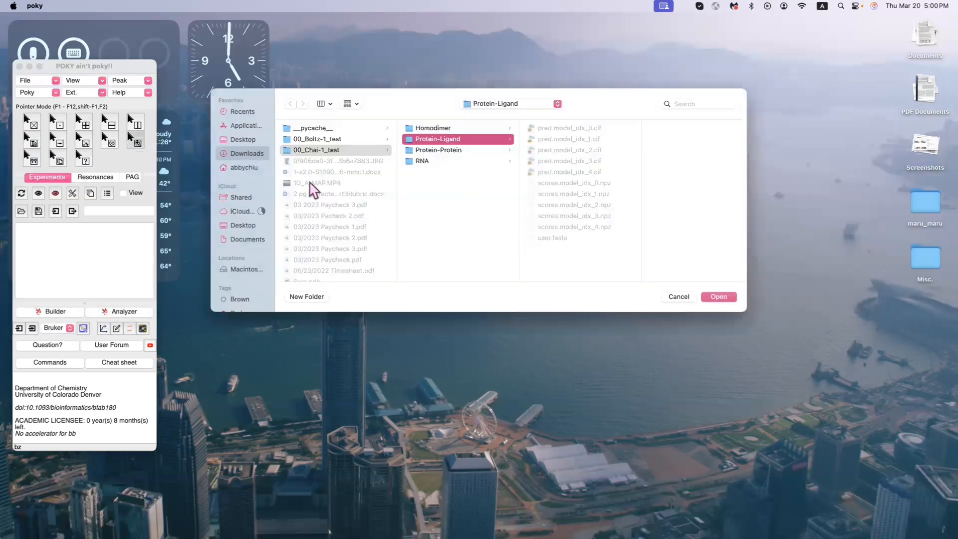
left_click(330, 141)
left_click(438, 151)
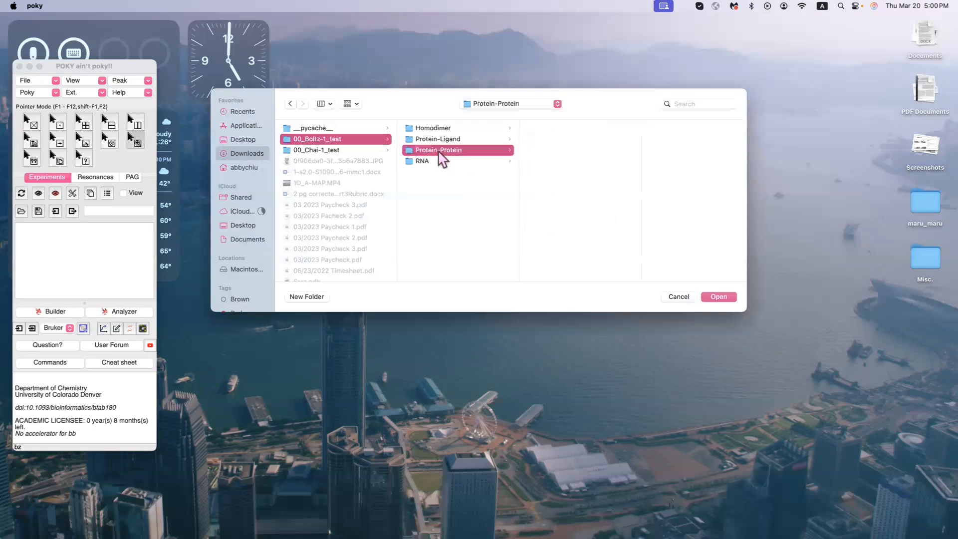
left_click(720, 299)
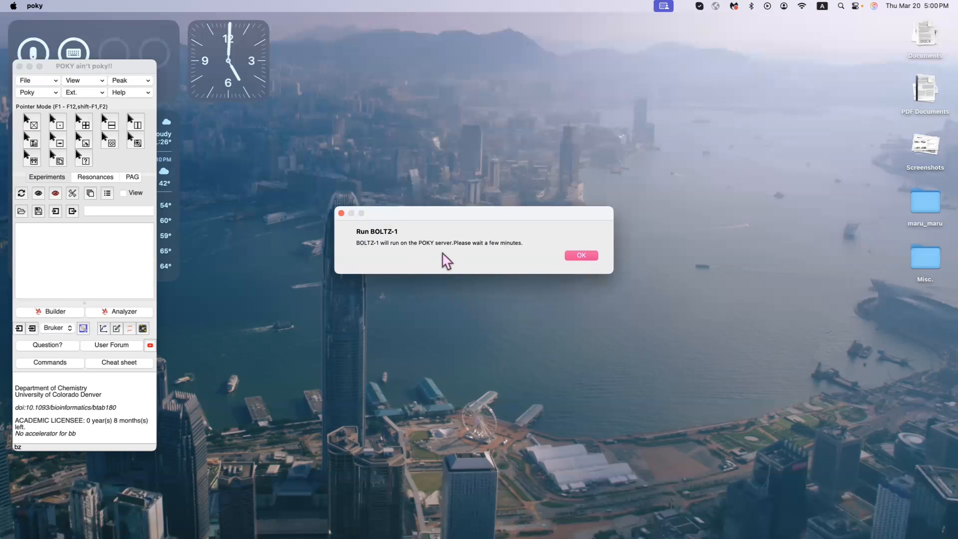
left_click(578, 258)
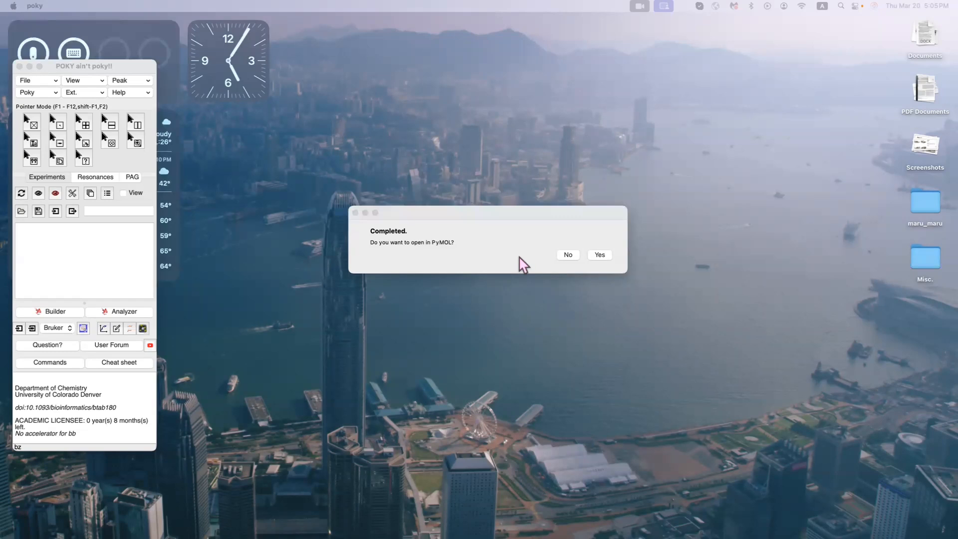
- Open the completed BOLTZ-1 model in PyMOL, move its windows beside the POKY window and rotate the complex upright
left_click(597, 256)
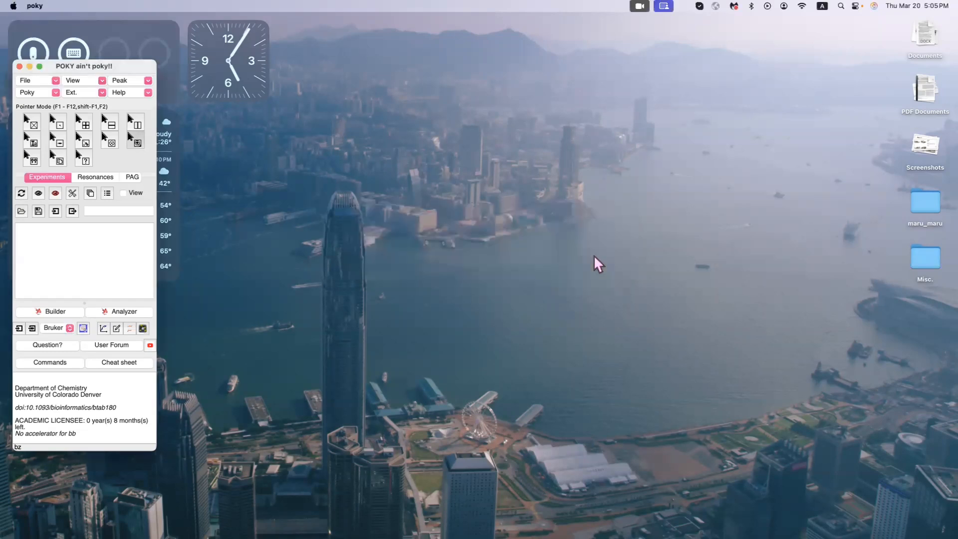
left_click_drag(262, 133, 419, 137)
left_click_drag(288, 24, 443, 40)
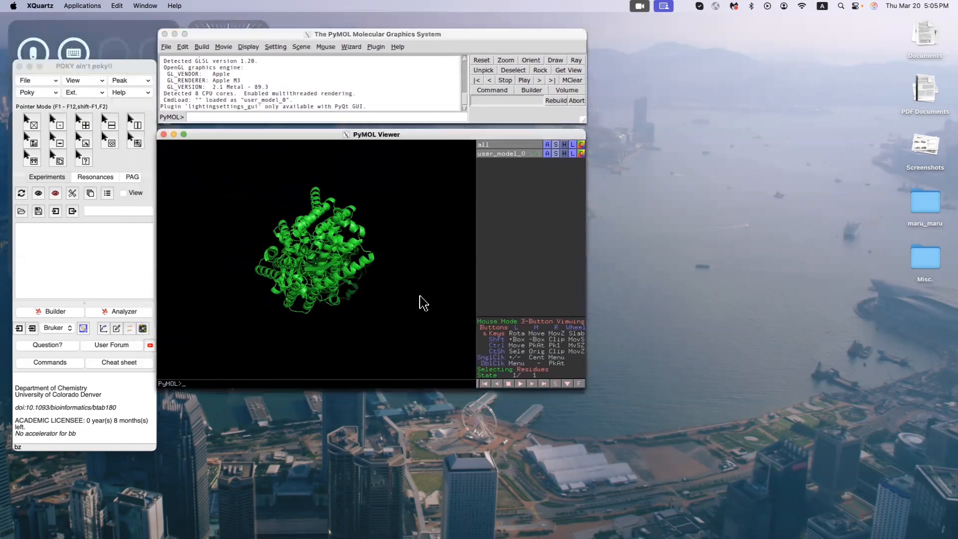
left_click_drag(332, 300, 339, 225)
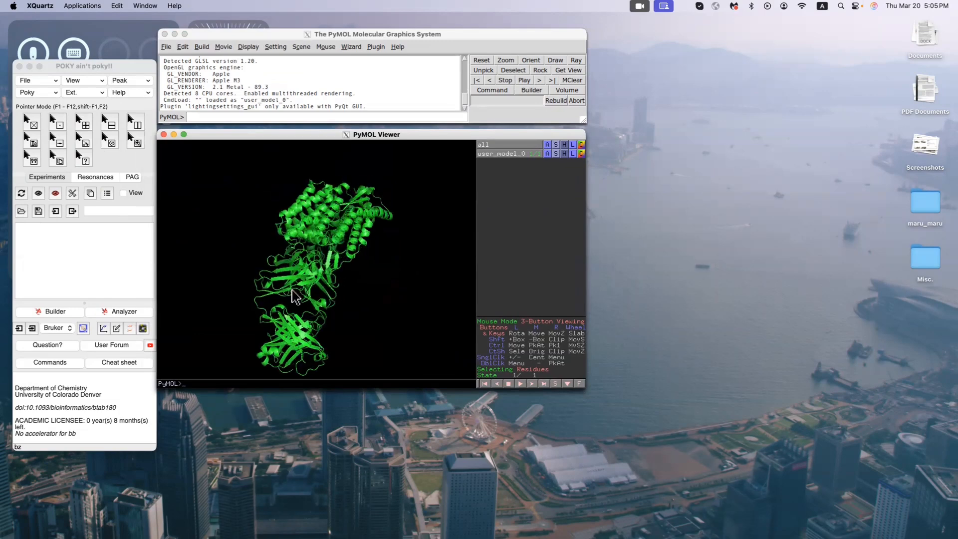
mouse_move(297, 298)
left_mouse_down()
mouse_move(370, 306)
mouse_move(329, 220)
mouse_move(364, 213)
mouse_move(300, 299)
left_mouse_up()
- Start a CHAI-1 prediction in POKY with the ha command and add the protein sequence beginning MDYKDDDDKATFSRQEFFQQLLQGCLLPTAQQG
left_click(88, 428)
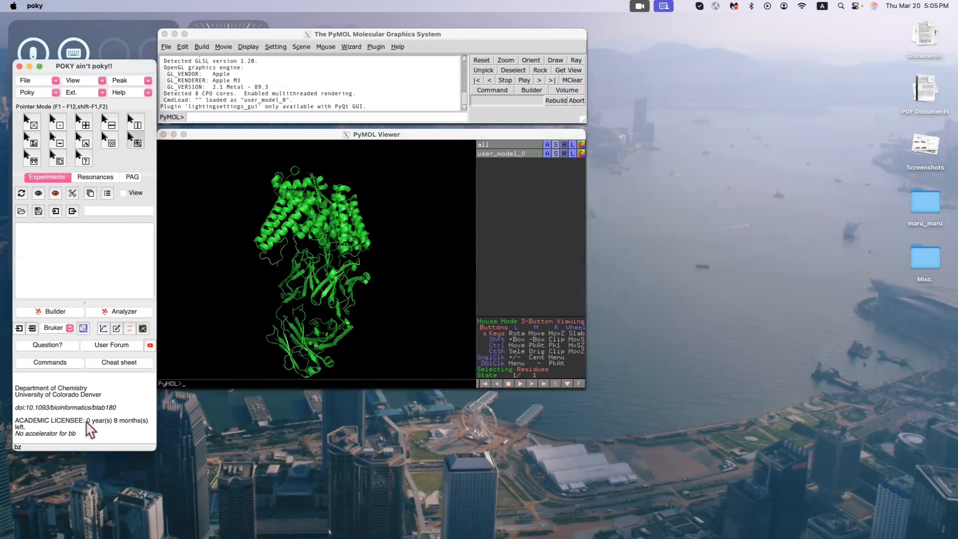
type("ha")
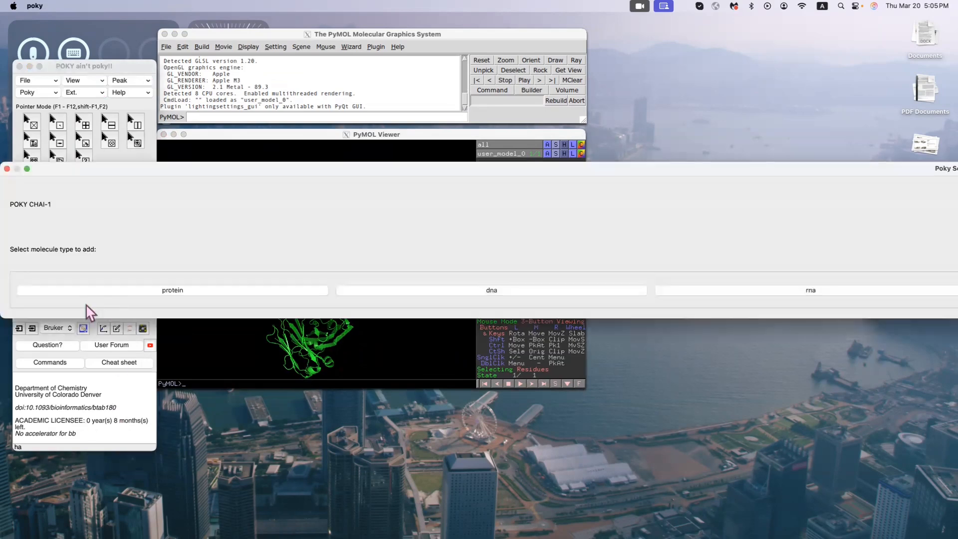
left_click(92, 293)
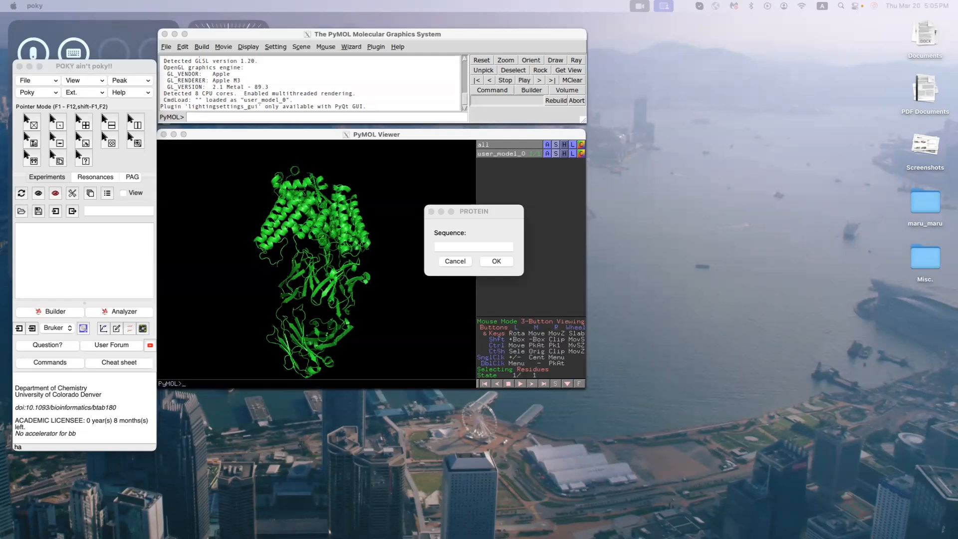
left_click(485, 247)
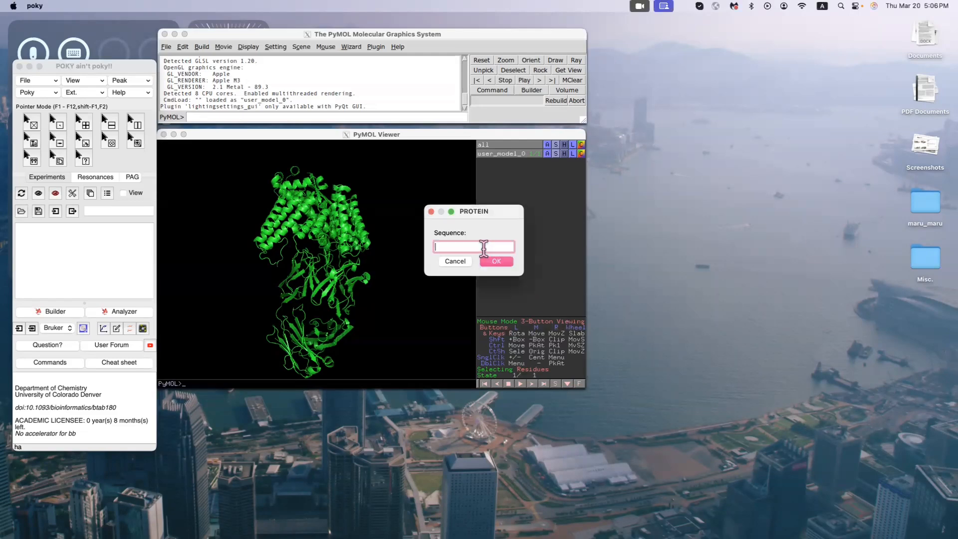
key("super+v")
left_click(494, 262)
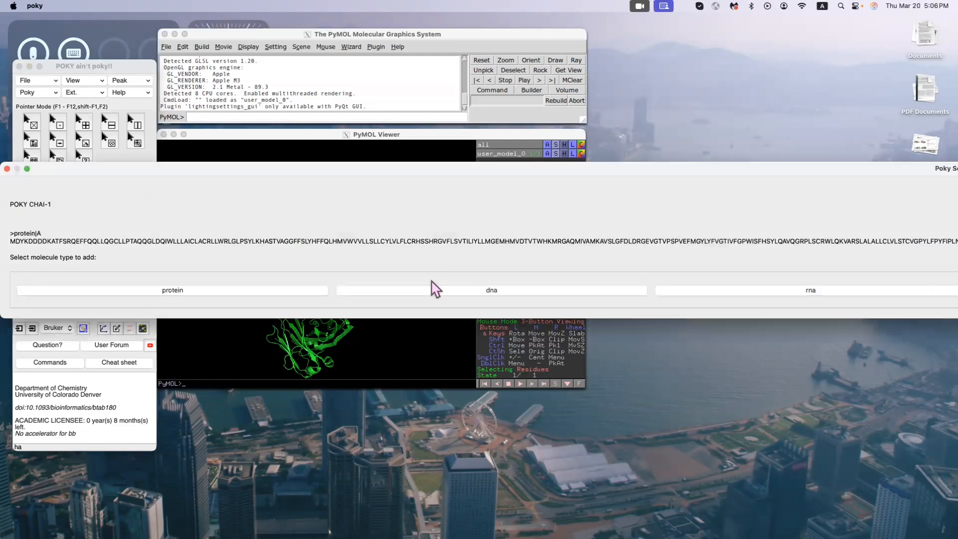
- Add the peptide sequence MHLKCKCHGLSGSCEVKTCWWS as the second protein of the CHAI-1 prediction
left_click(118, 293)
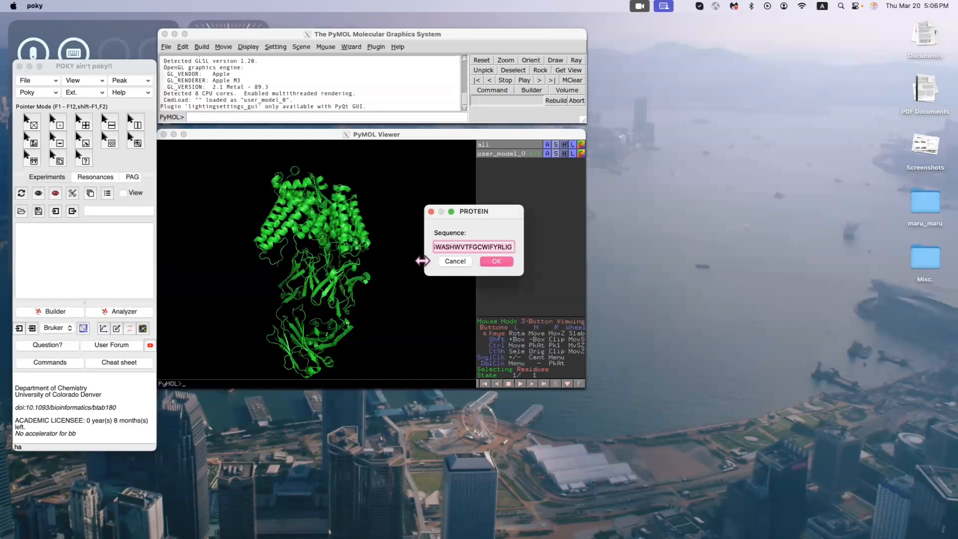
key("super+a")
key("BackSpace")
key("super+Tab")
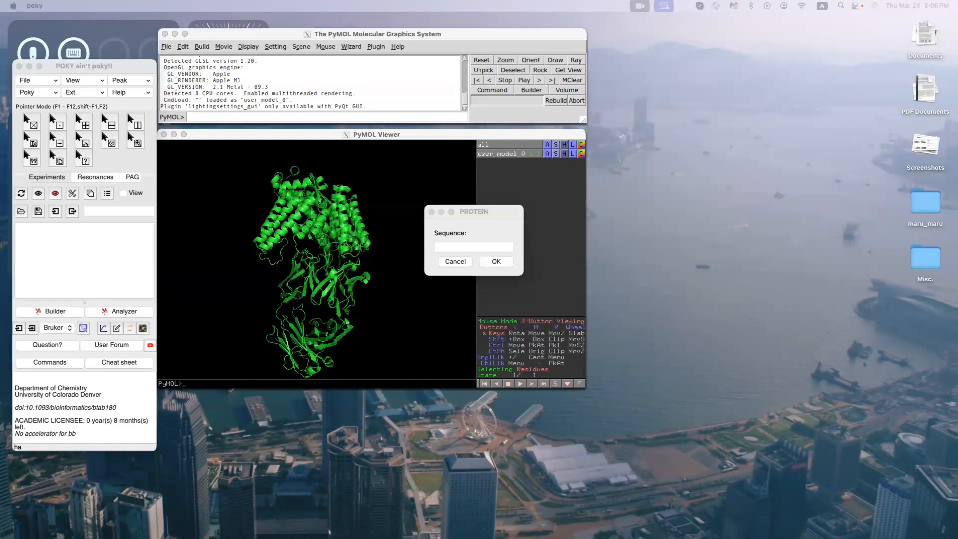
left_click(472, 249)
key("super+v")
left_click(497, 262)
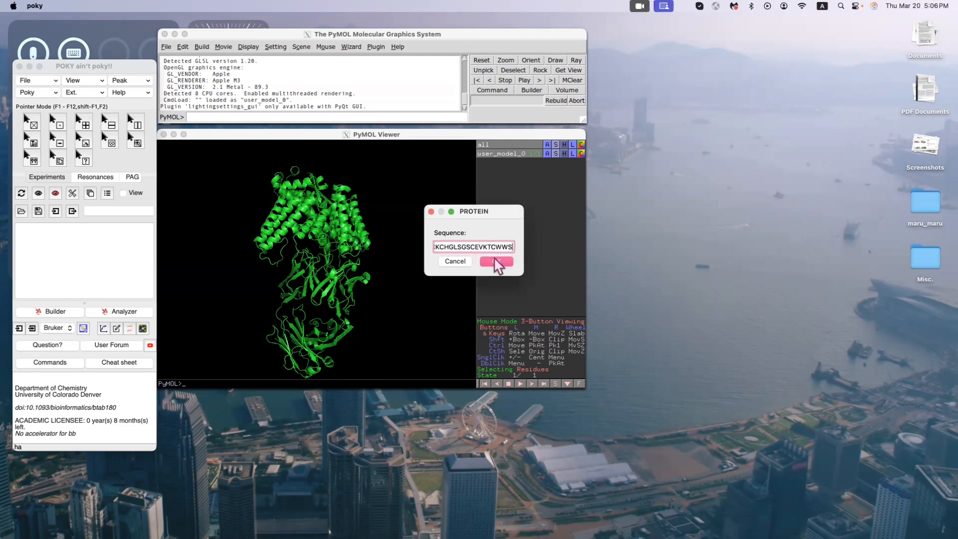
- Add the copied protein sequence beginning MGWSCIILFLVATARTGVHSDIHMTQSPASLS as the third protein of the CHAI-1 prediction
left_click(215, 292)
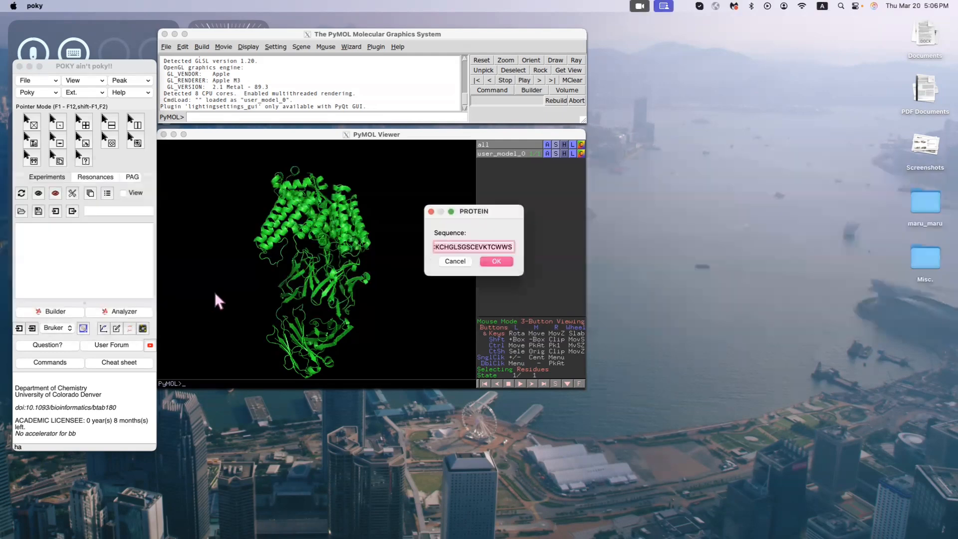
key("BackSpace")
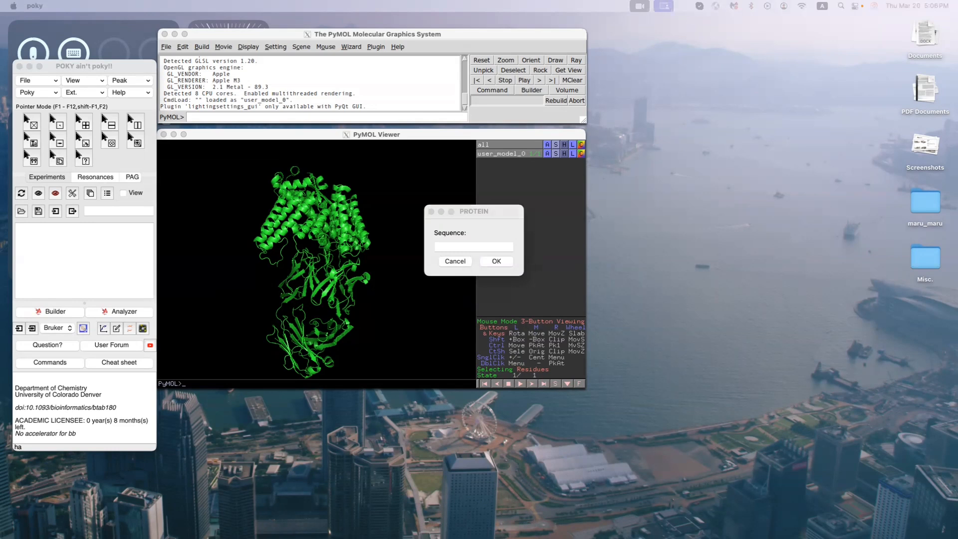
left_click(457, 248)
key("super+v")
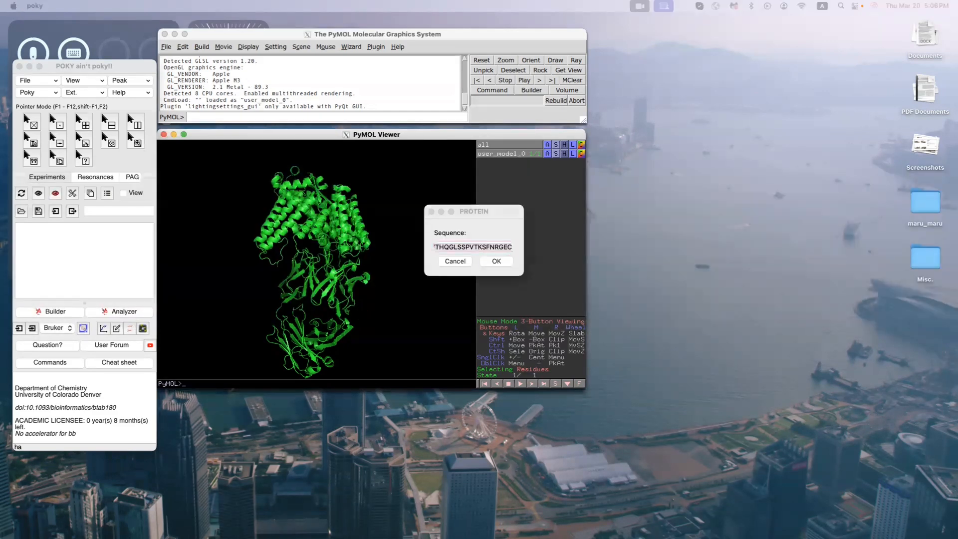
- Add the copied protein sequence beginning MGWSCIILFLVATATGVHSEIQLQQSGAELVKPG as the fourth protein of the CHAI-1 prediction
left_click(459, 246)
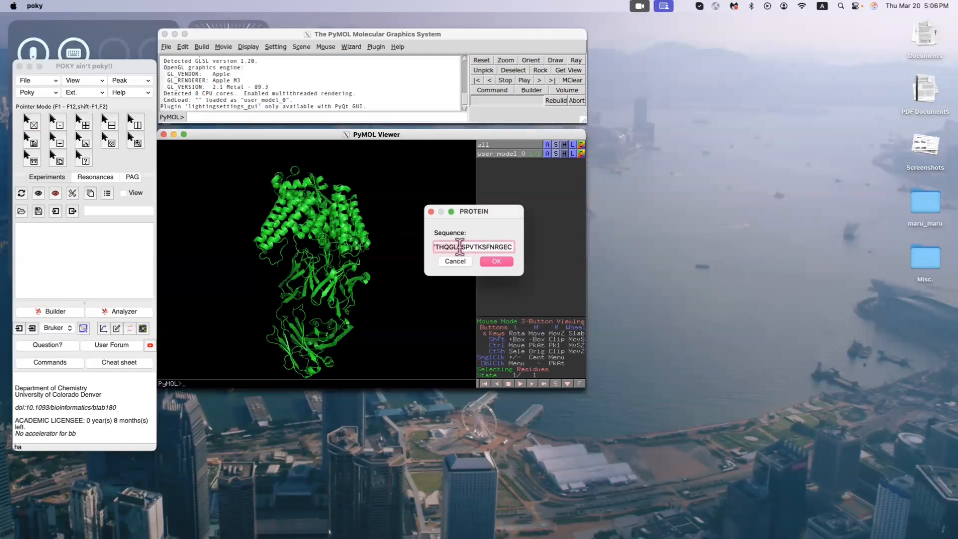
key("cmd+a")
key("BackSpace")
key("cmd+v")
left_click(495, 262)
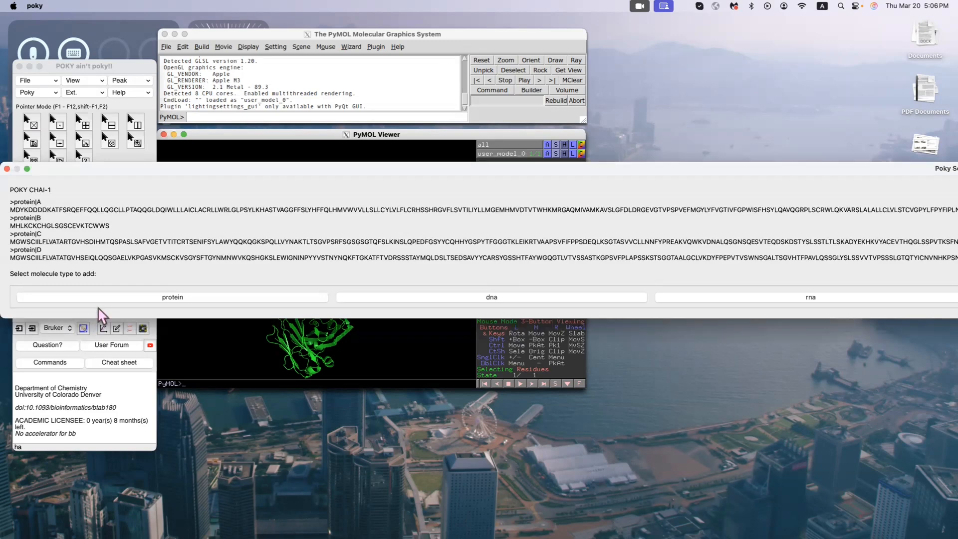
- Finish the molecule list and run CHAI-1 with the Protein-Protein folder of 00_Chai-1_test as the output location
left_click_drag(669, 168, 141, 149)
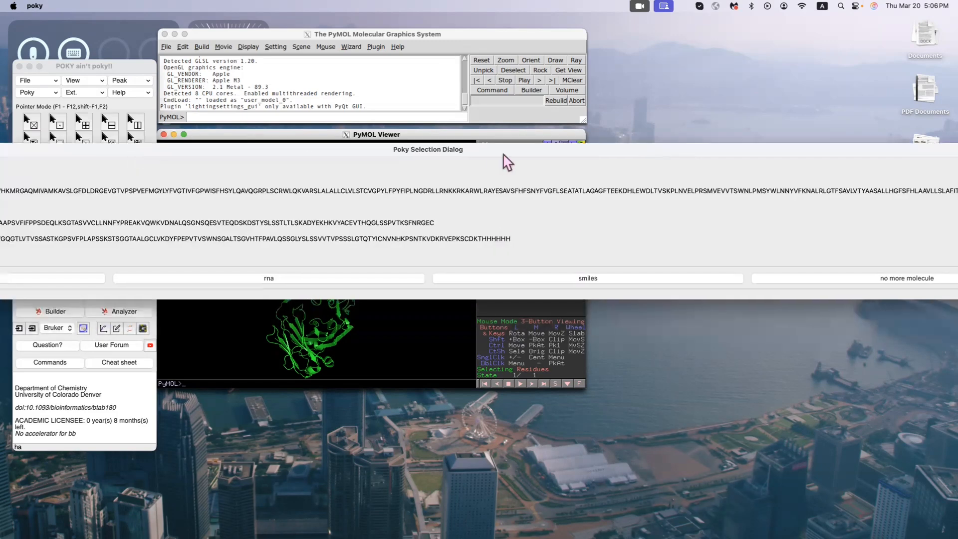
left_click_drag(505, 160, 112, 165)
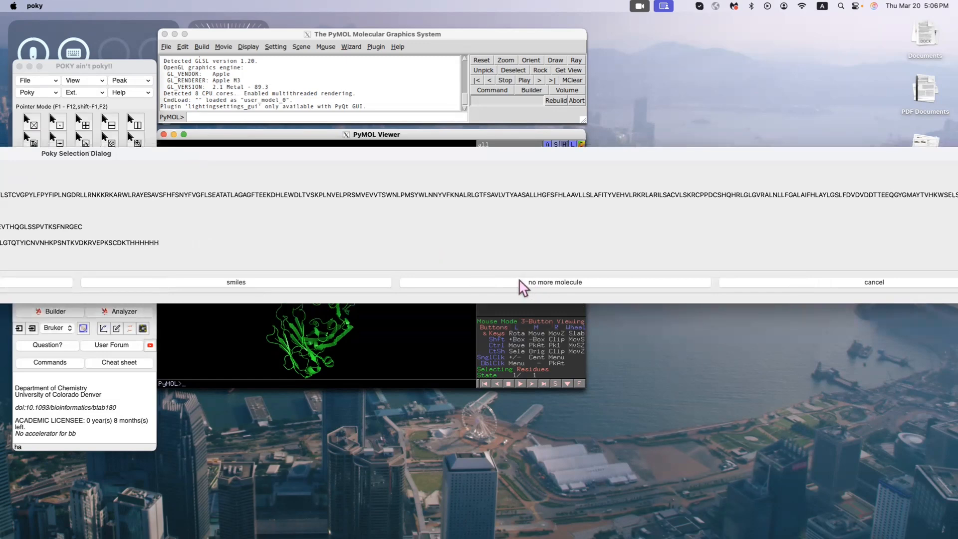
left_click(526, 282)
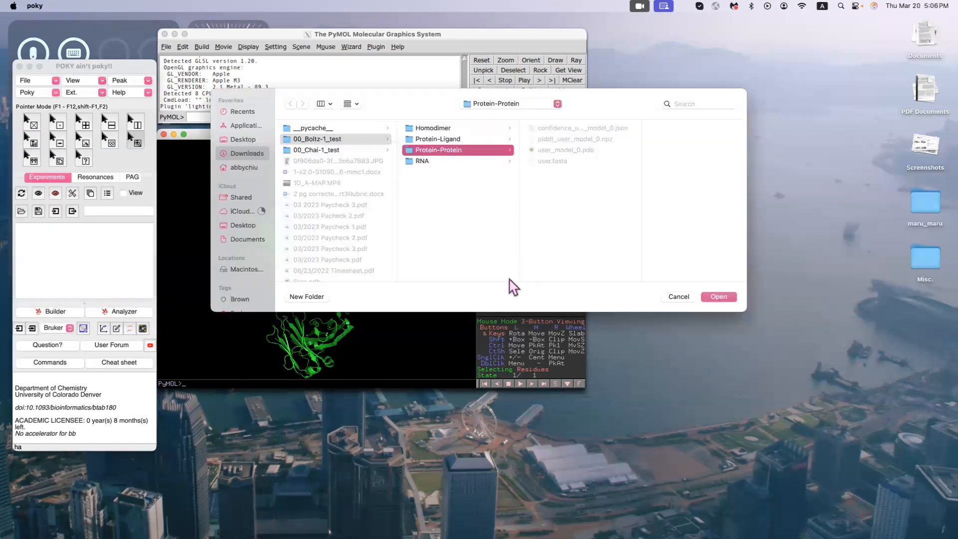
left_click(352, 150)
left_click(428, 150)
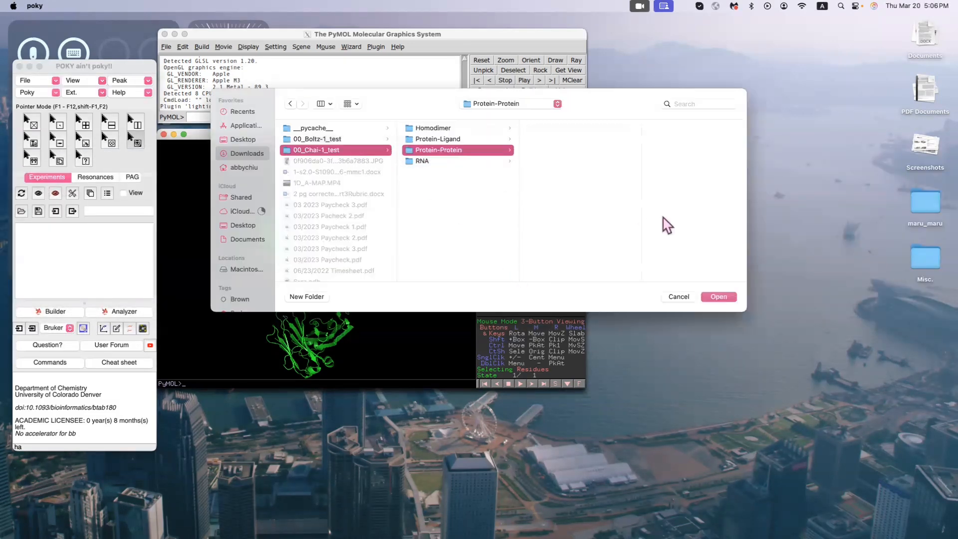
left_click(723, 297)
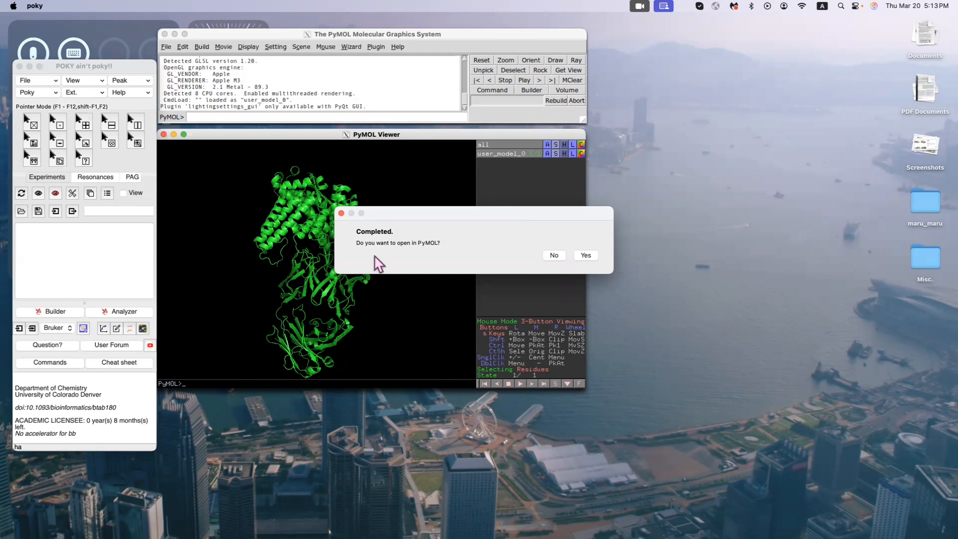
- Open the completed CHAI-1 model in PyMOL, place its windows beside the BOLTZ-1 session and rotate it to a matching upright orientation
left_click(589, 257)
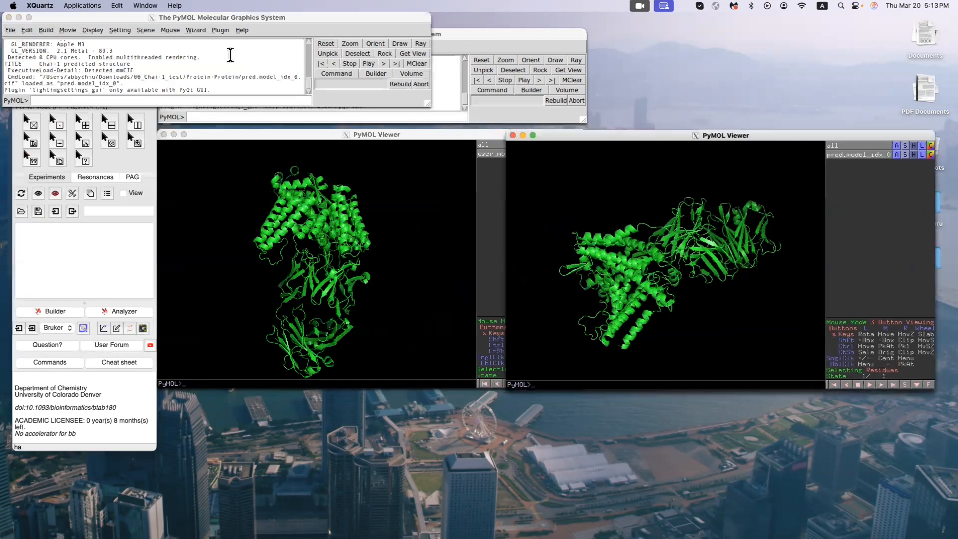
left_click_drag(205, 17, 708, 26)
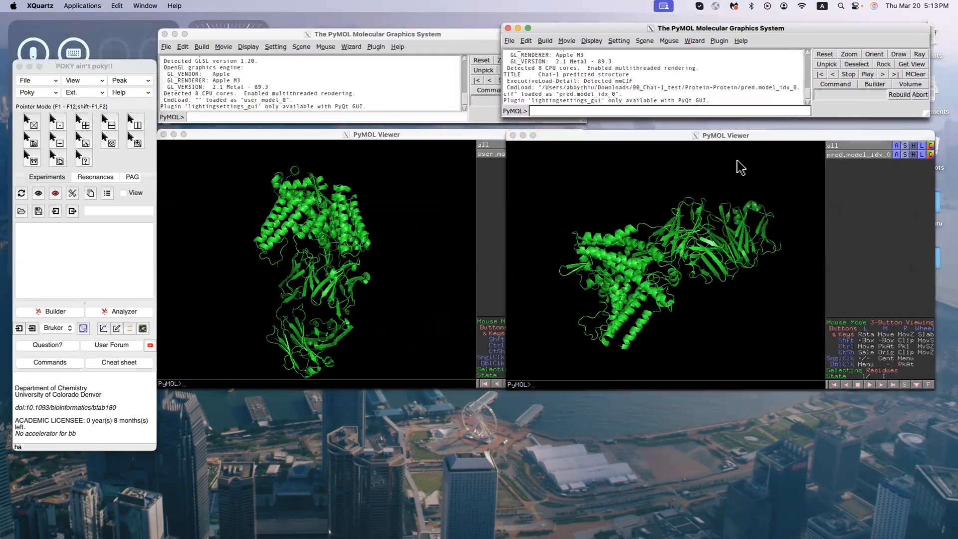
left_click(648, 295)
left_click_drag(632, 270, 588, 297)
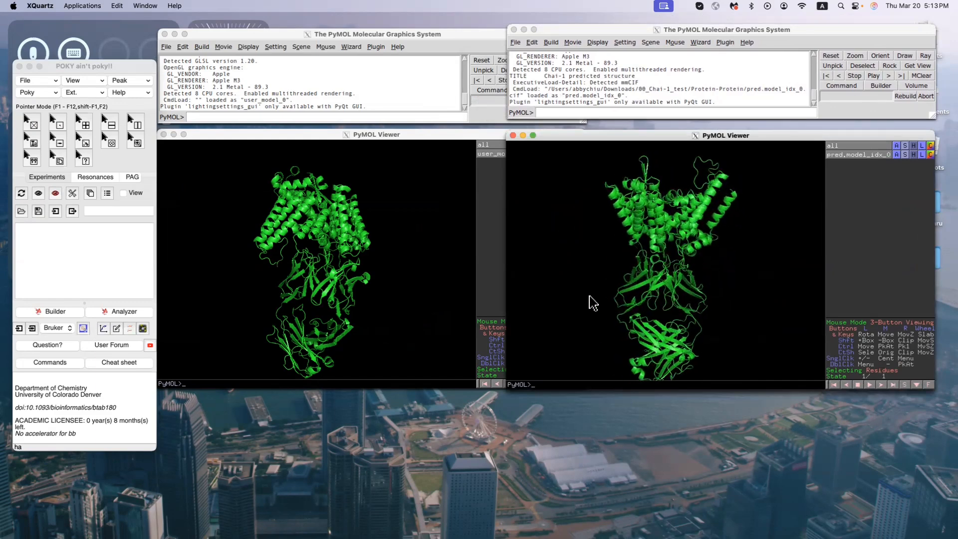